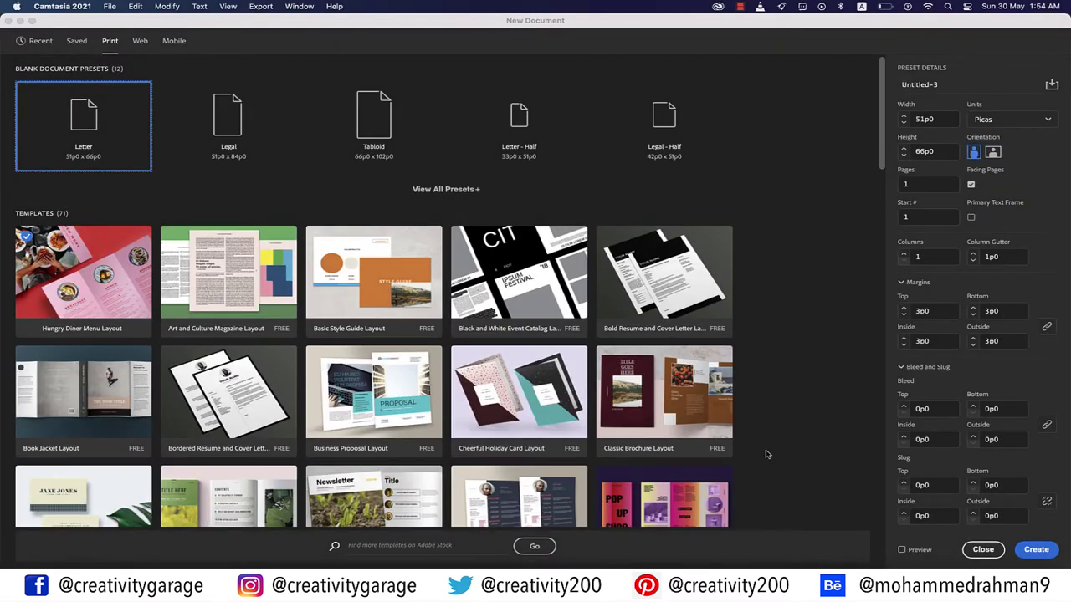
Step: Create a blank single-page Letter document, Untitled-3, at 51p0 x 66p0 with 3p0 margins
click(1041, 554)
click(1036, 551)
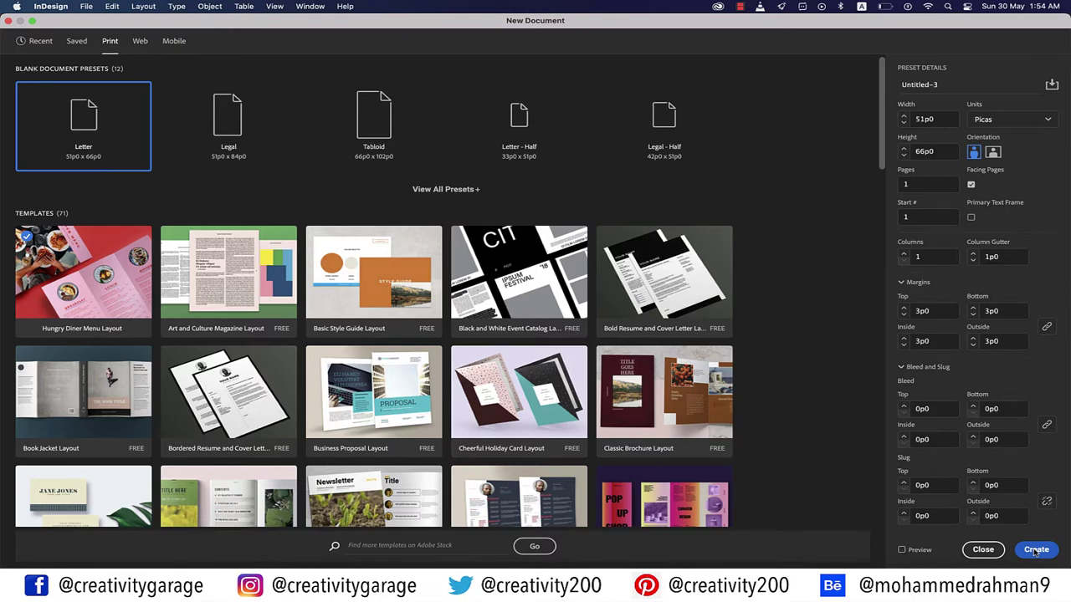
click(1035, 549)
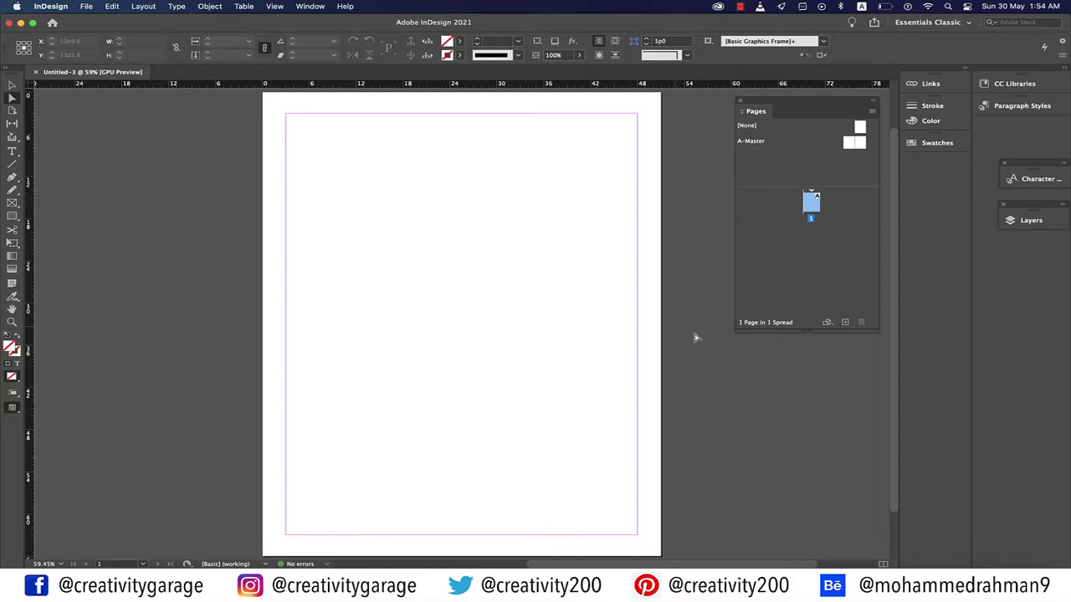
scroll(694, 337, right, 2)
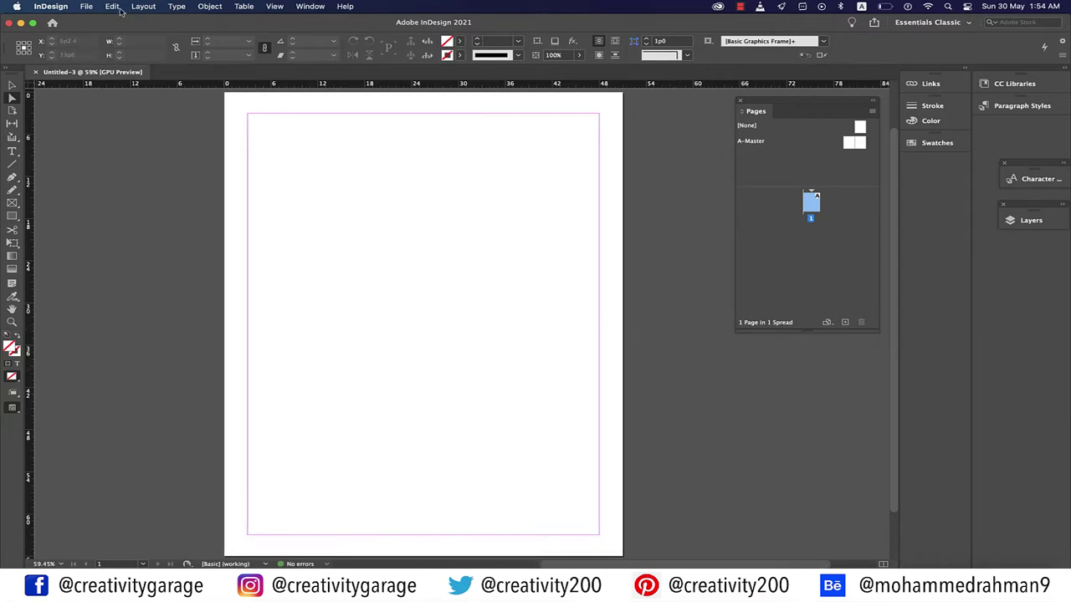
Step: Place a photo on the page, dragging it out from near the top-left corner
click(86, 6)
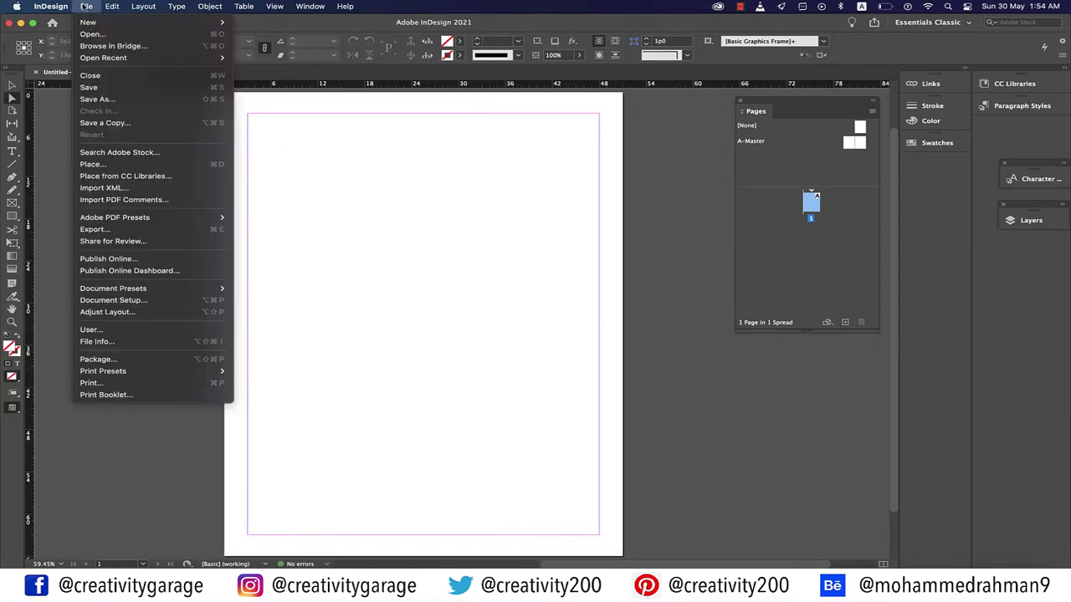
click(116, 164)
click(750, 318)
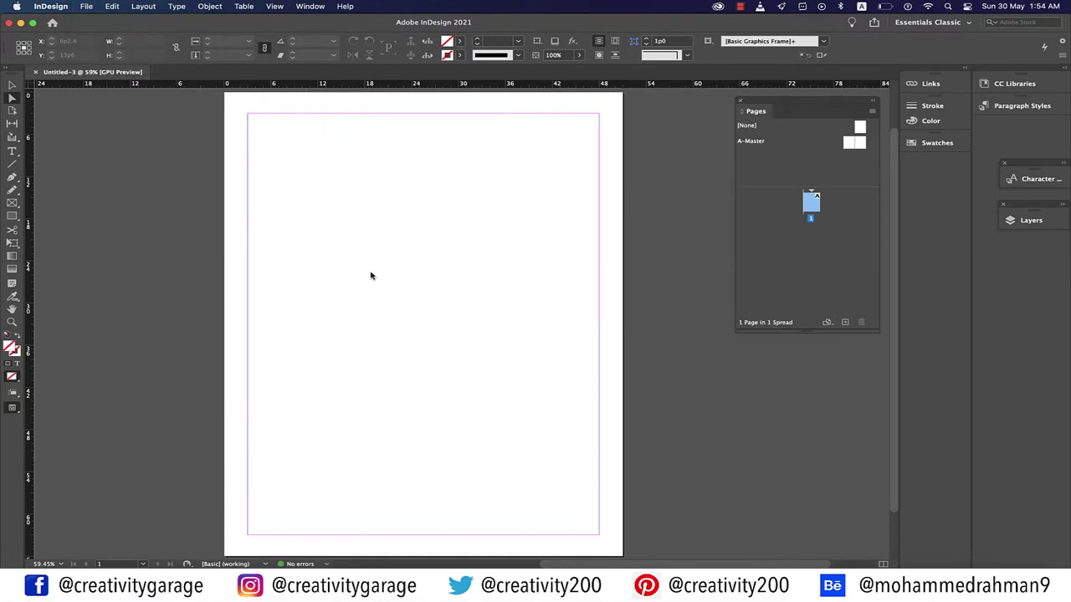
click(327, 267)
drag(365, 293, 268, 162)
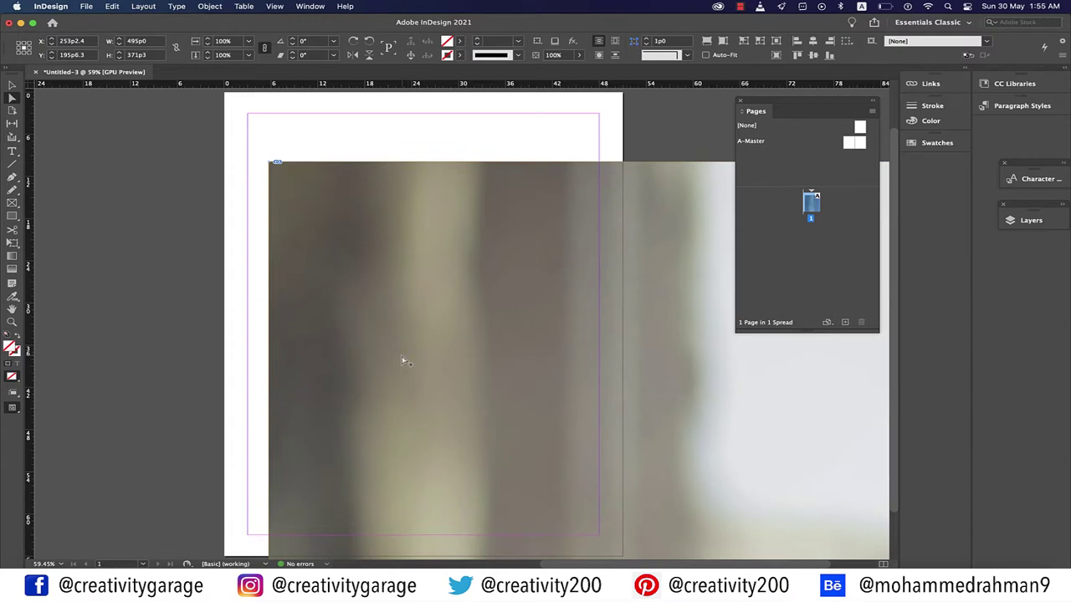
Step: Shrink the photo frame proportionally to about 95p3.6 x 71p5.7
key(super+minus)
key(super+minus)
key(super+minus)
key(super+minus)
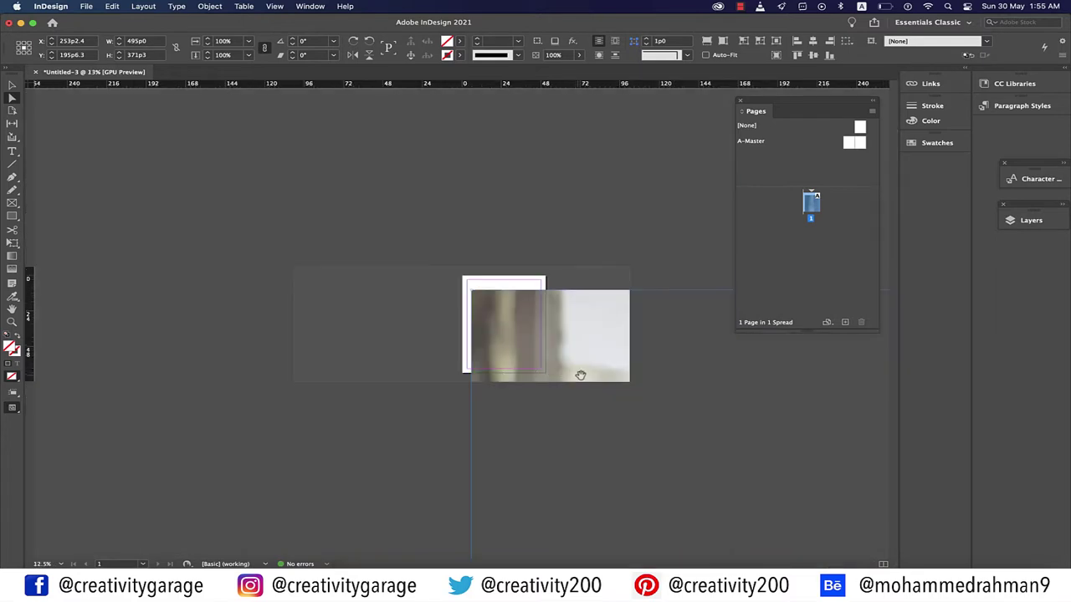
key(super+minus)
key(super+minus)
key(super+minus)
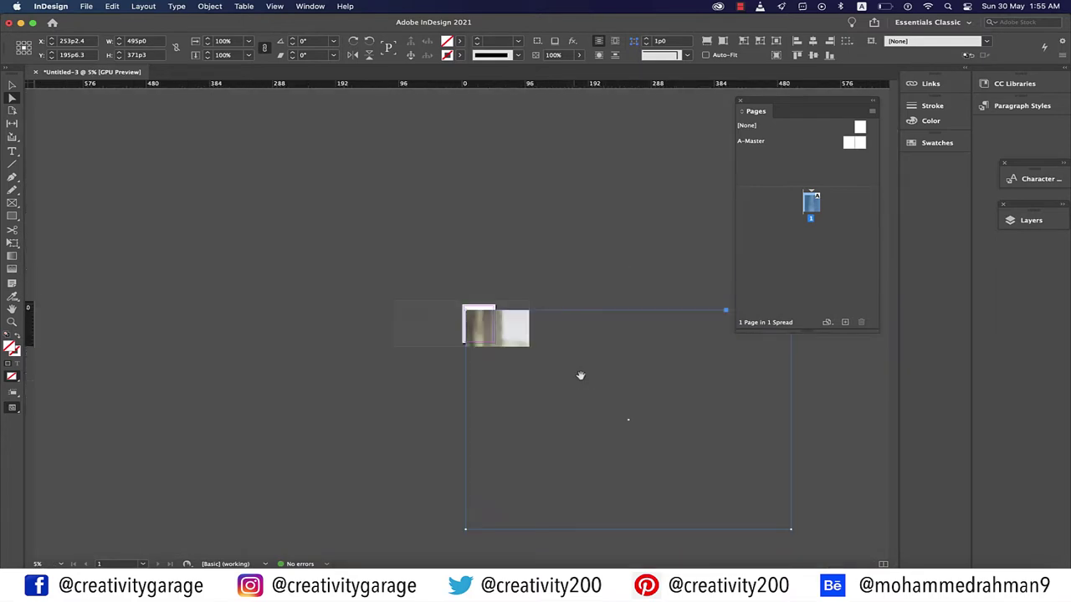
click(12, 84)
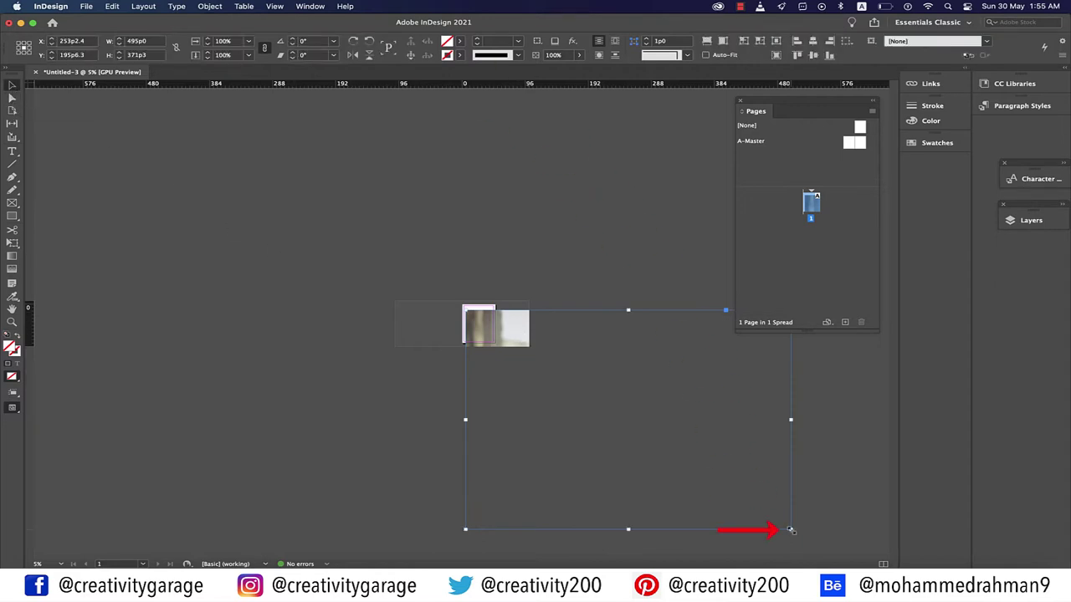
drag(790, 529, 527, 350)
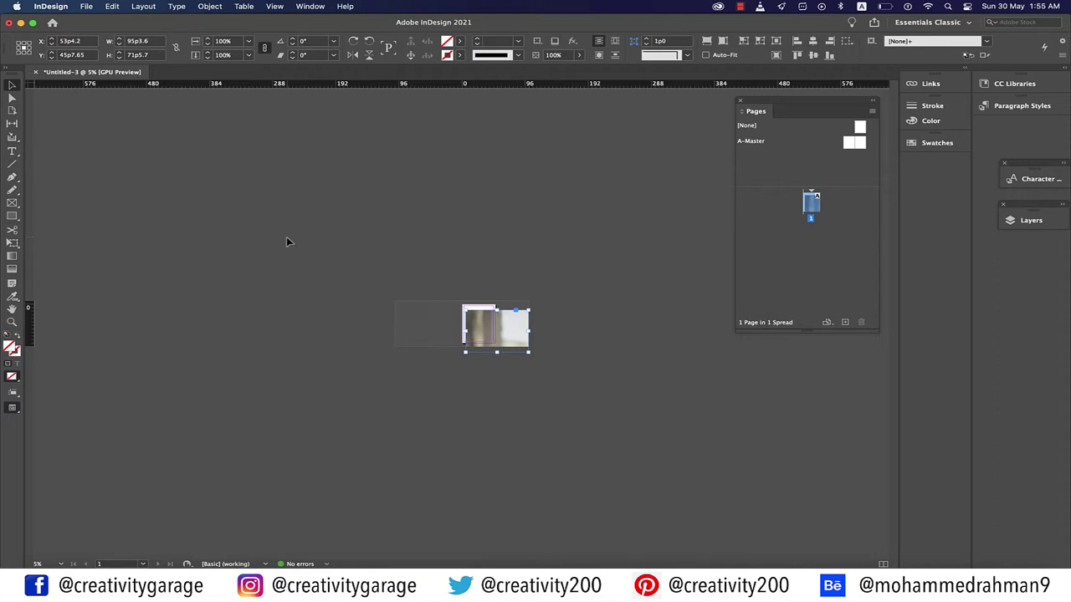
click(12, 97)
key(super+equal)
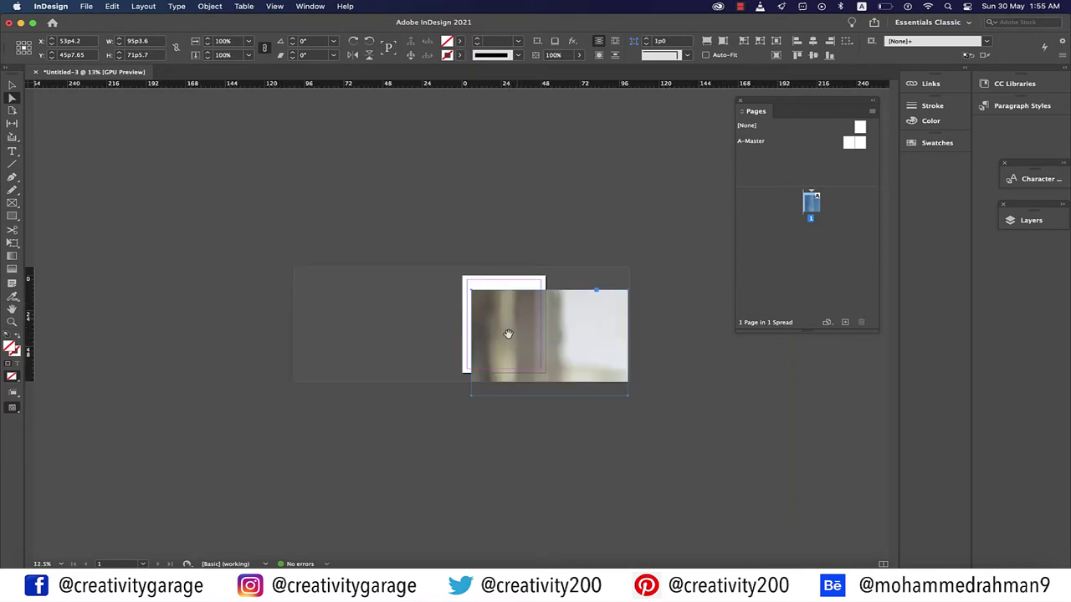
key(super+minus)
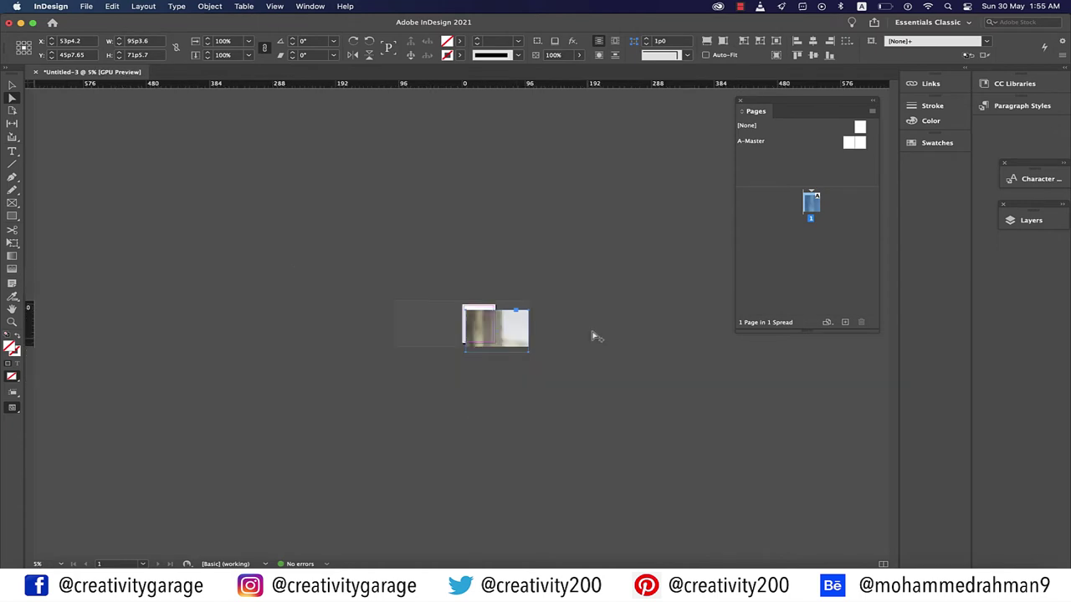
click(11, 85)
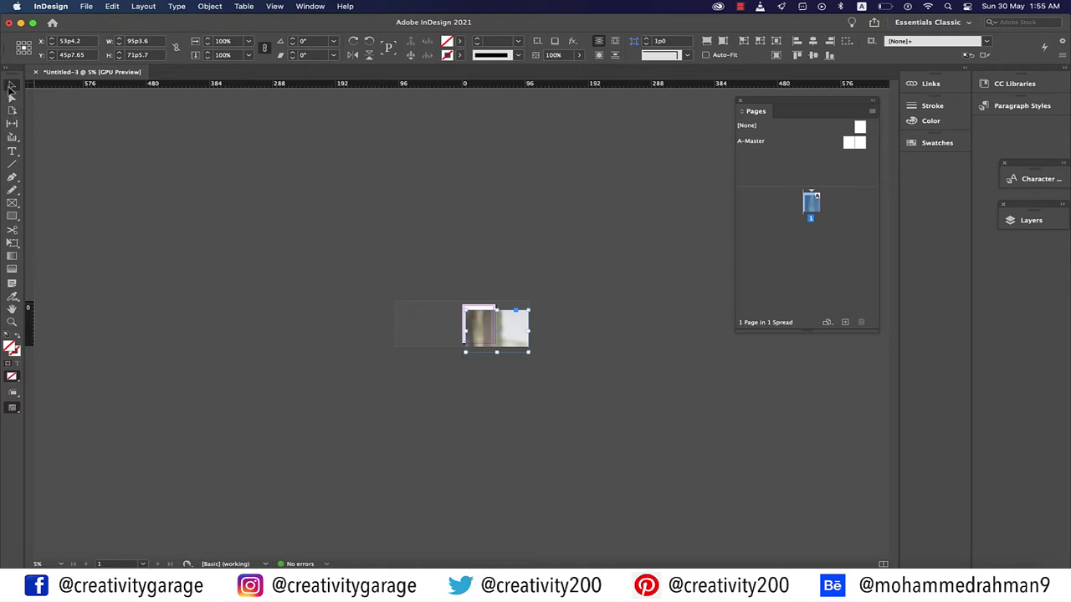
click(590, 395)
click(543, 350)
click(512, 267)
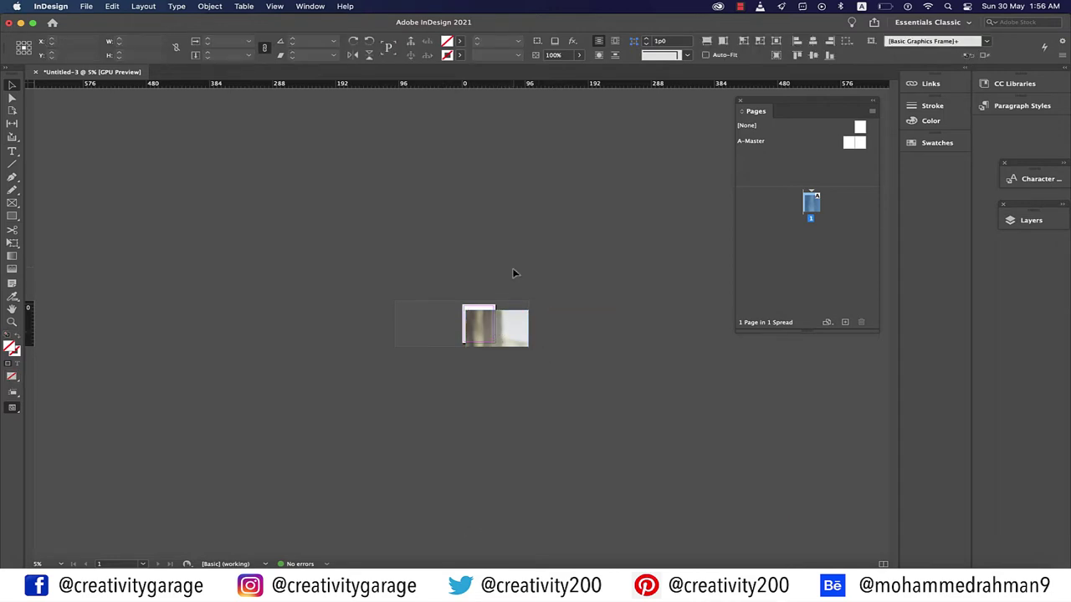
click(496, 331)
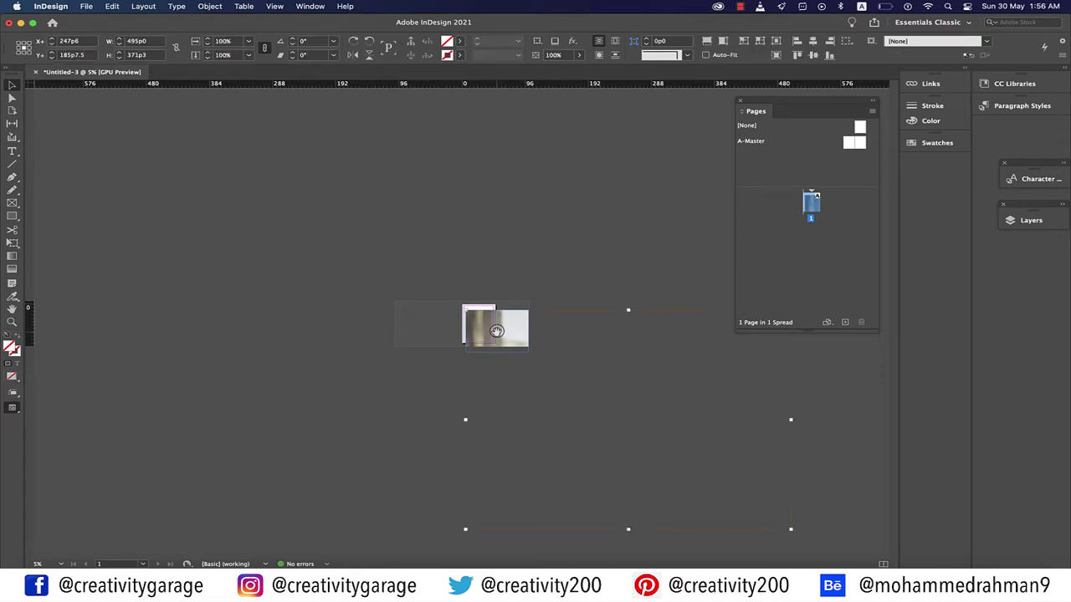
click(533, 285)
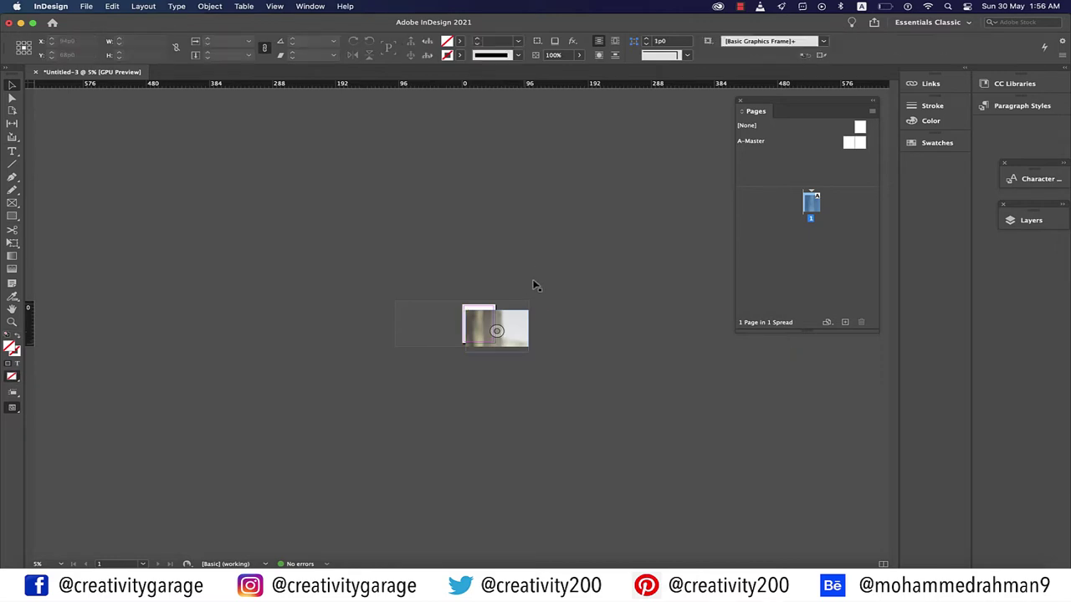
click(527, 326)
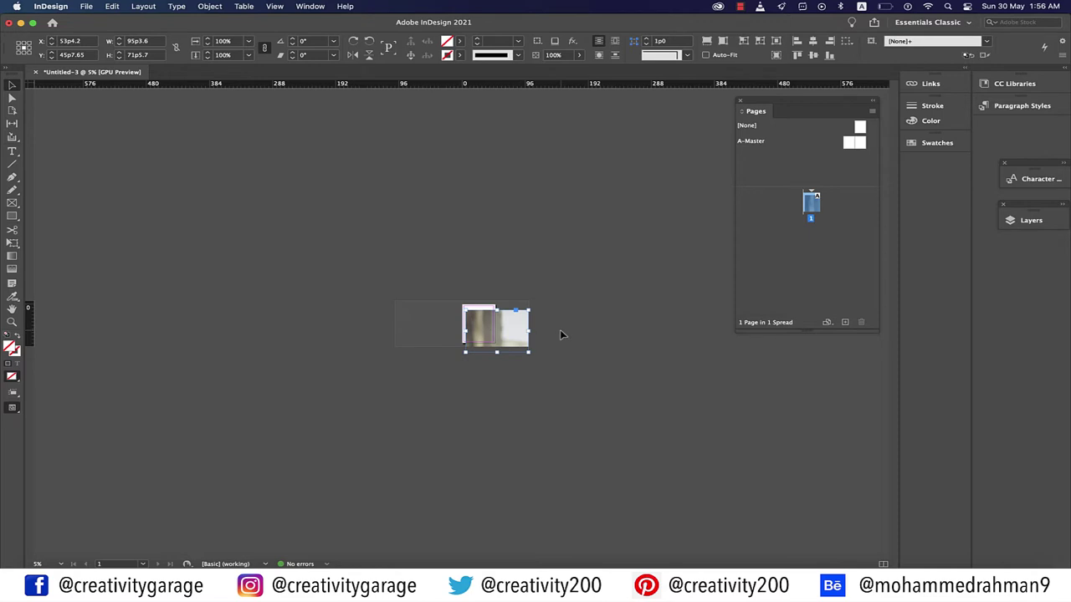
click(559, 334)
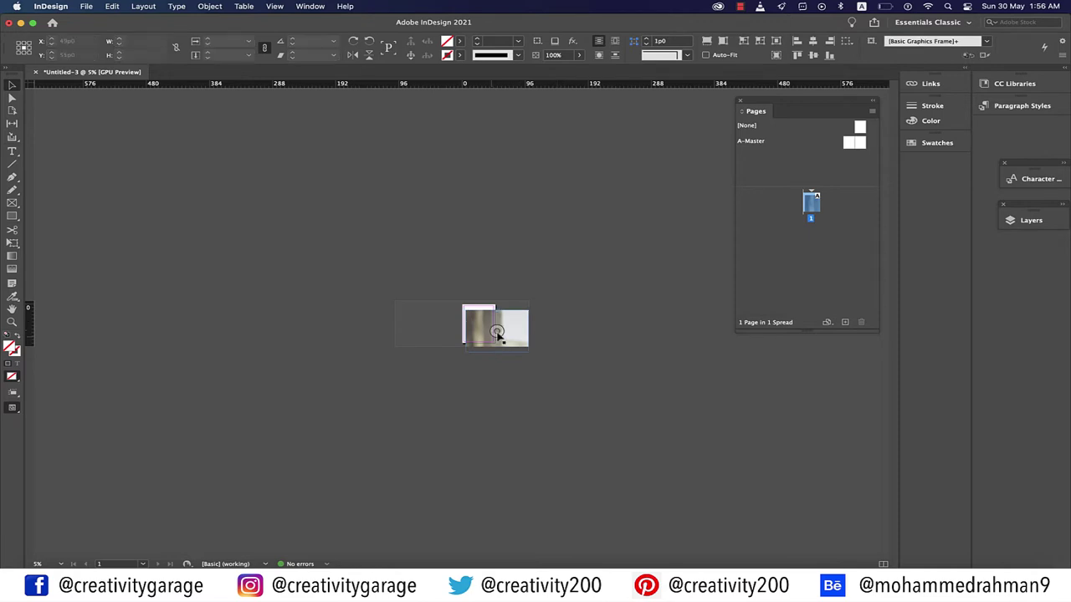
click(497, 331)
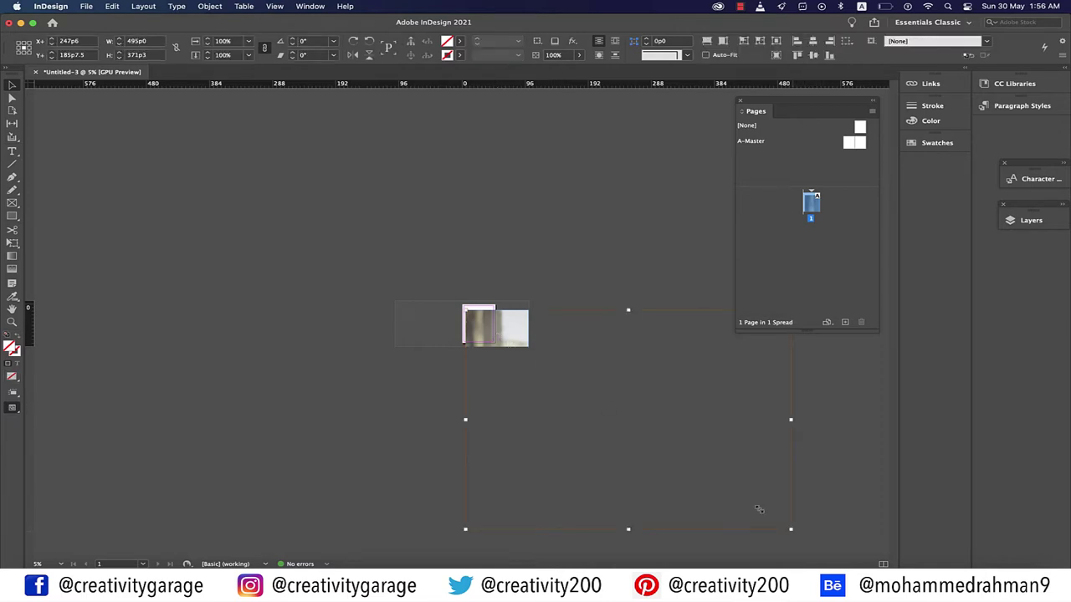
drag(791, 529, 525, 324)
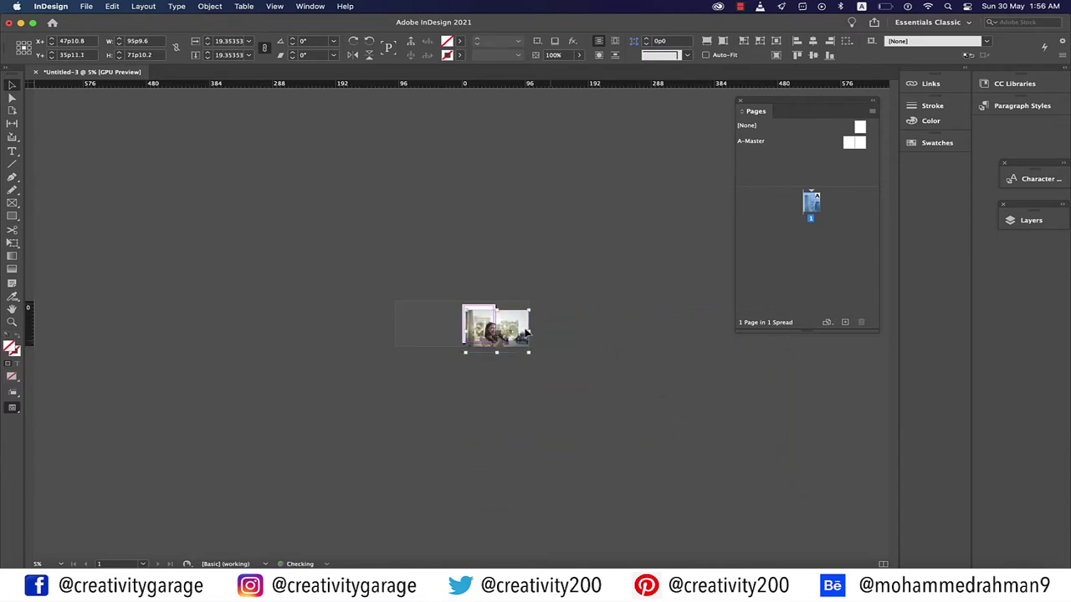
key(super+equal)
key(super+equal)
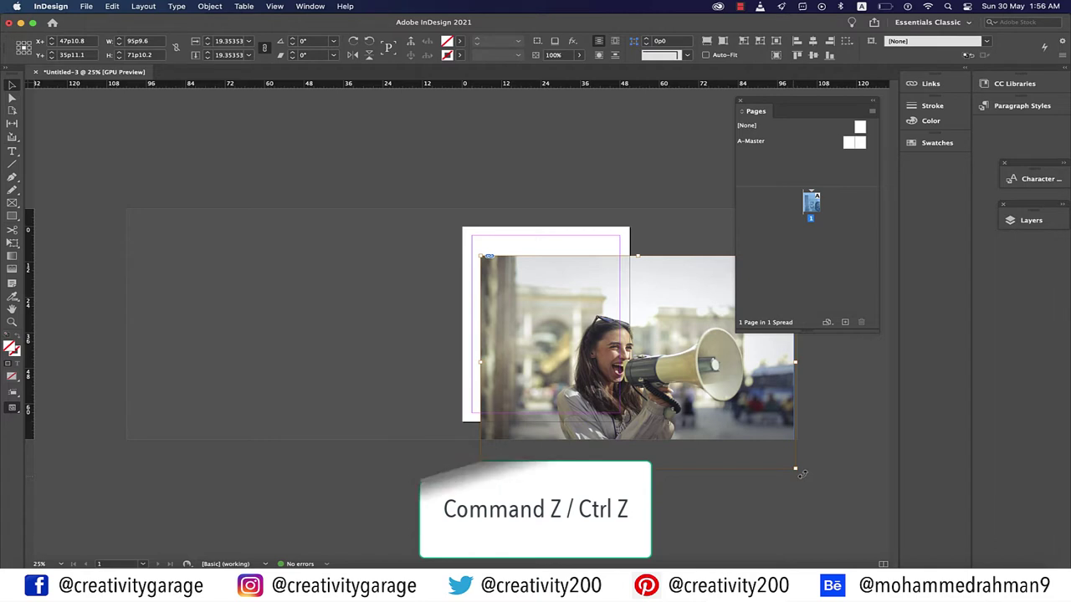
key(super+z)
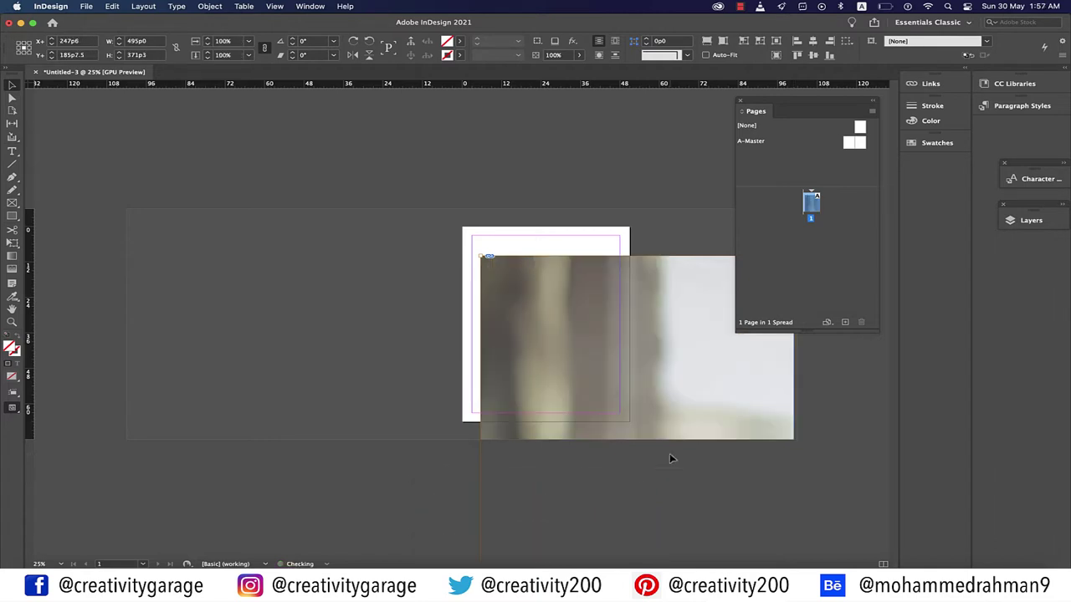
key(super+minus)
key(super+minus)
key(super+minus)
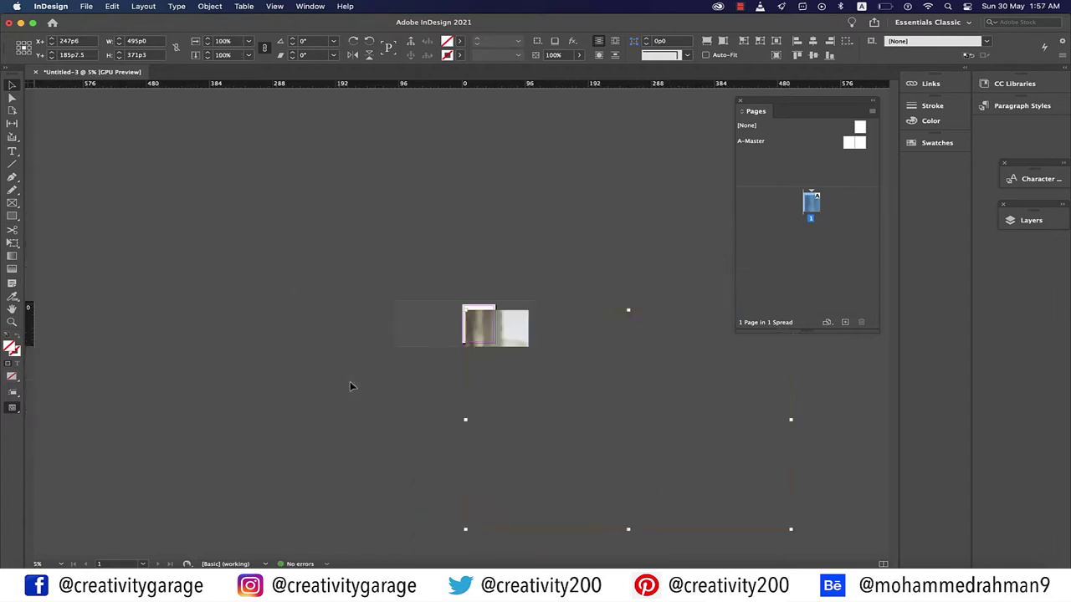
key(Escape)
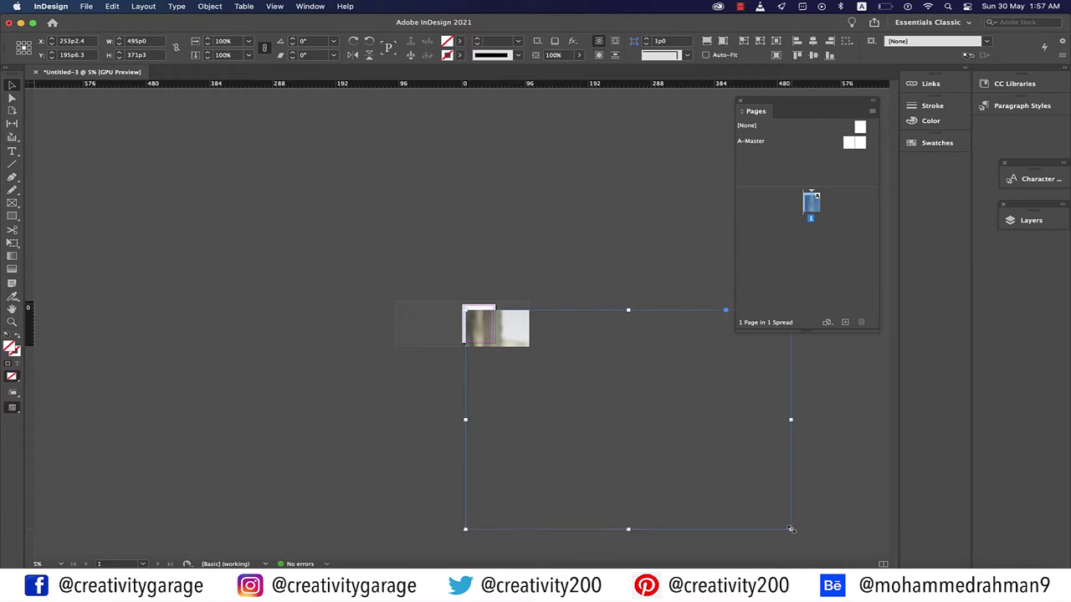
Step: Shrink the frame and photo together, then undo that resize
drag(791, 528, 520, 329)
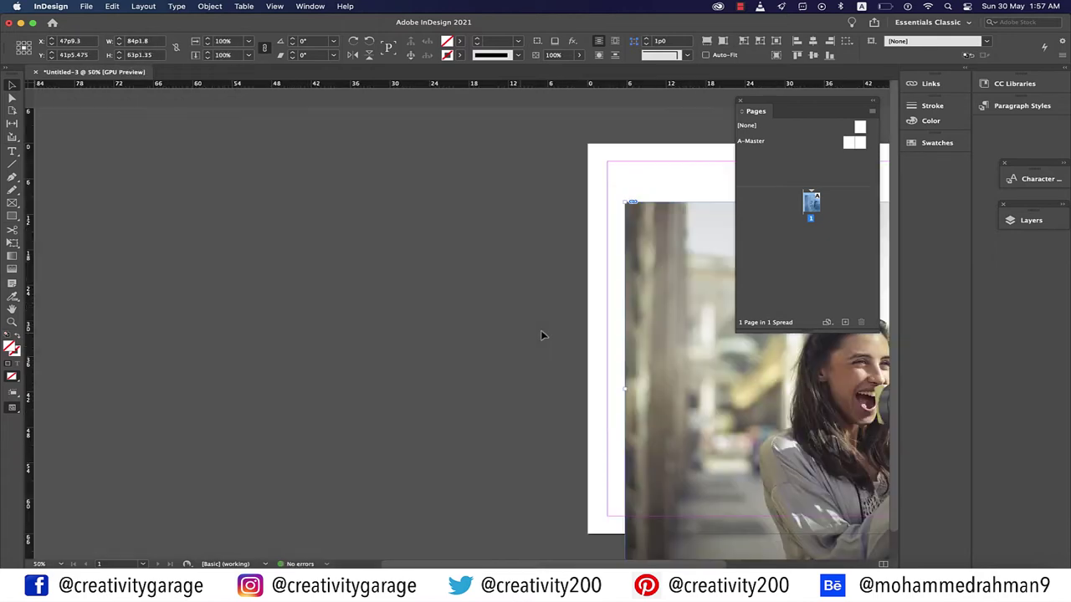
key(super+5)
scroll(540, 335, right, 10)
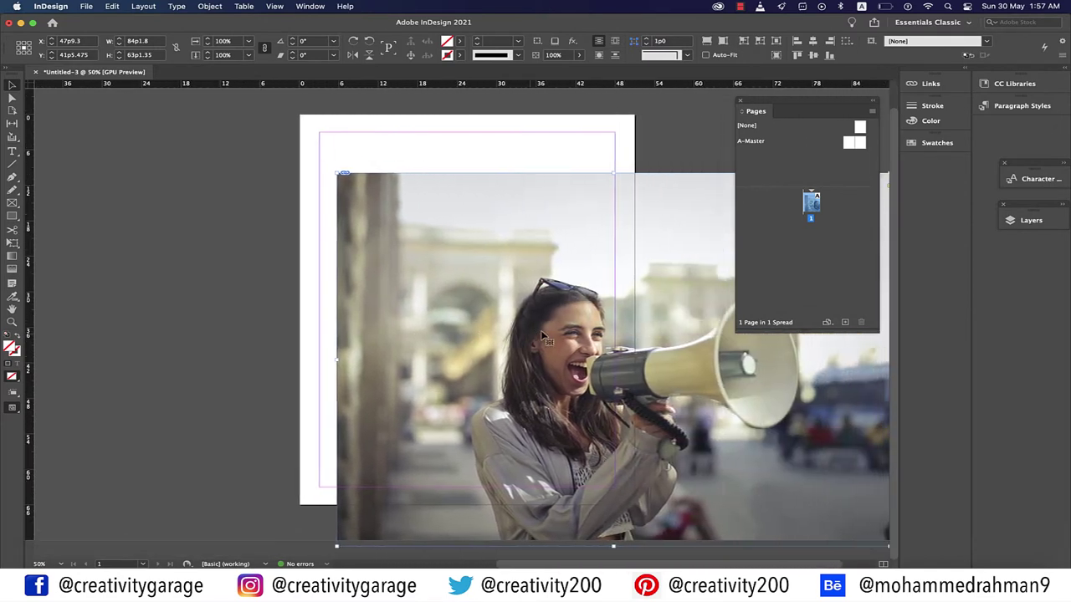
scroll(542, 335, right, 1)
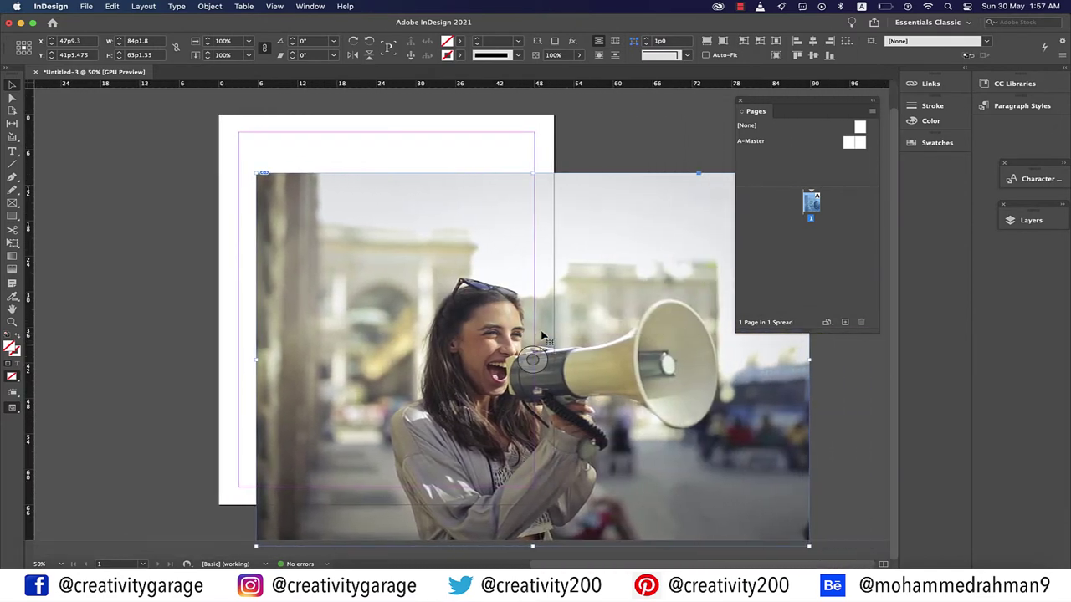
scroll(541, 336, down, 2)
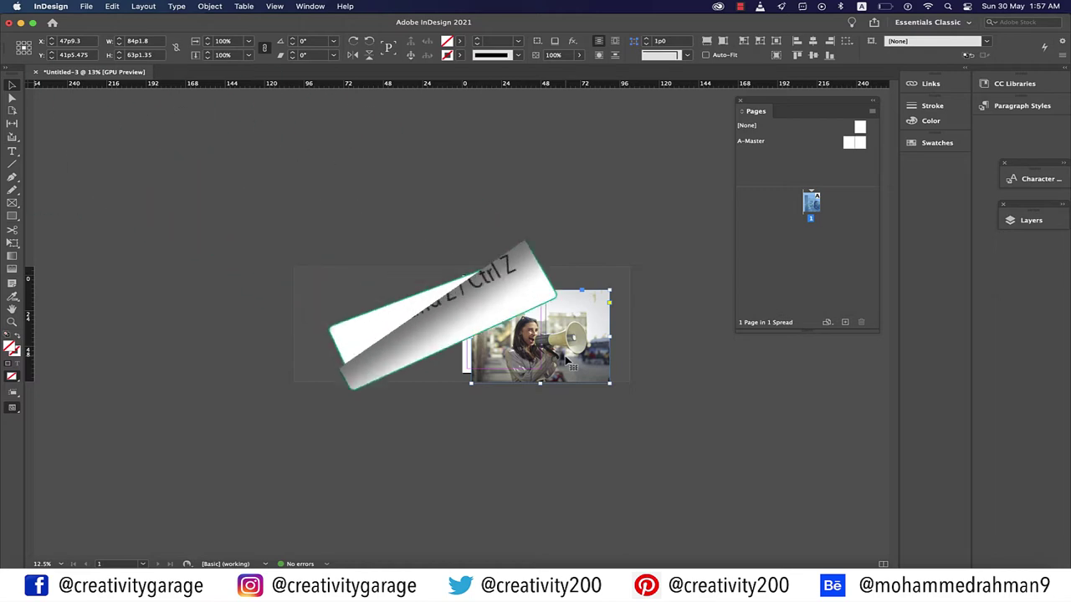
key(super+z)
Step: Scale the image inside its frame down to about 90p3.6 x 67p8.7, then deselect it
click(347, 354)
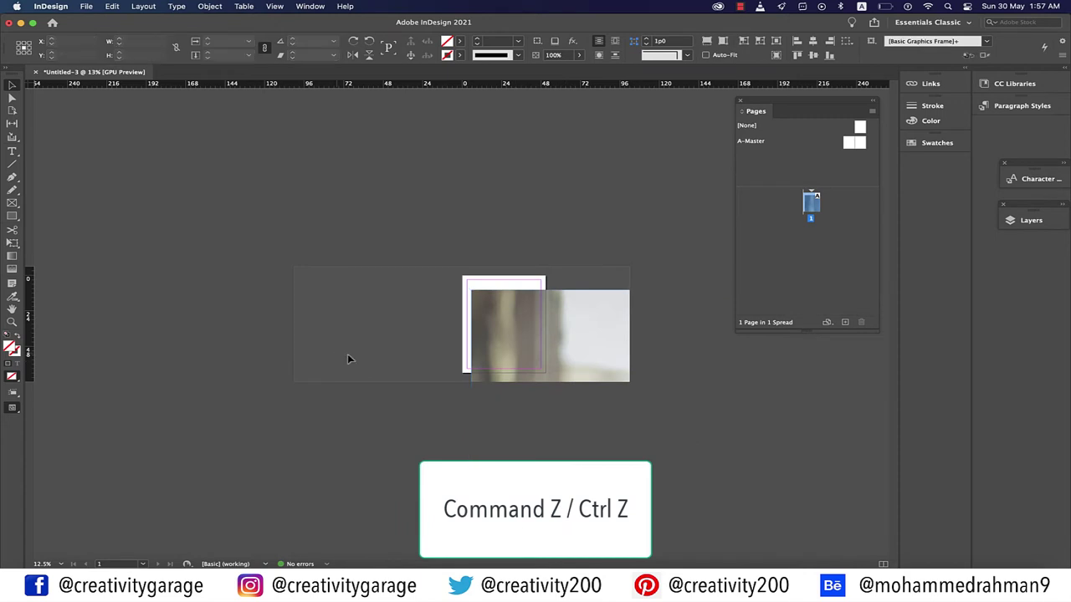
key(super+minus)
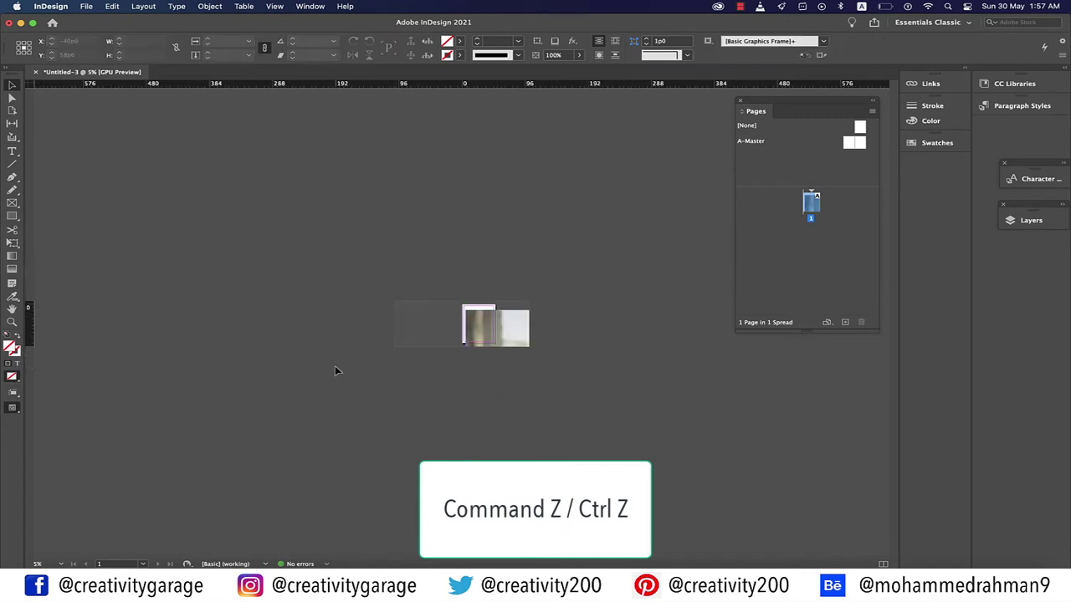
click(502, 335)
drag(791, 528, 524, 349)
click(593, 298)
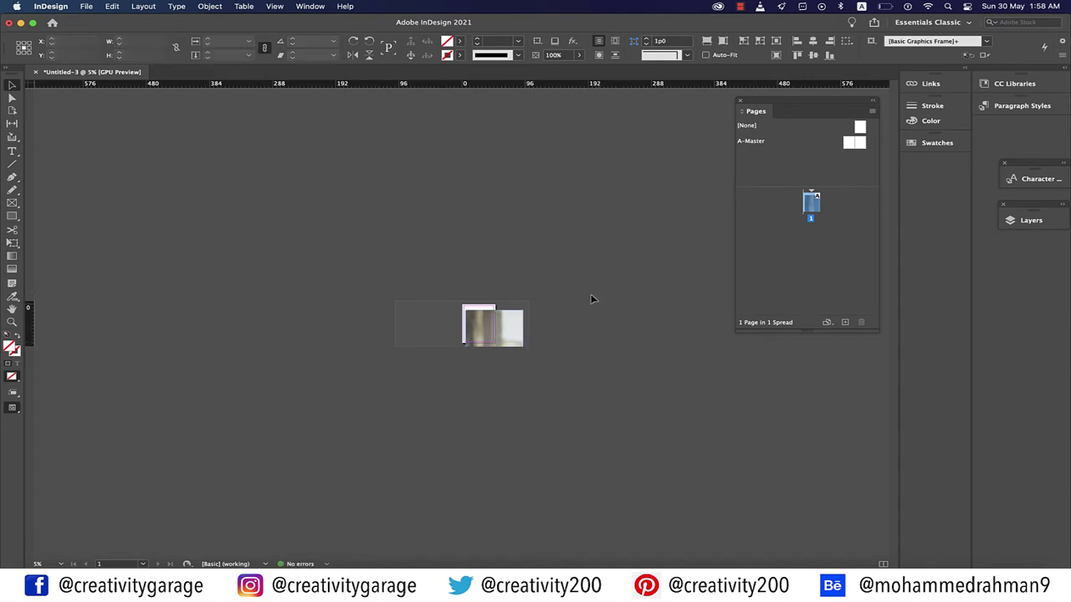
Step: Fit the photo's content to its frame with Fitting > Fit Content to Frame
click(510, 335)
key(super+equal)
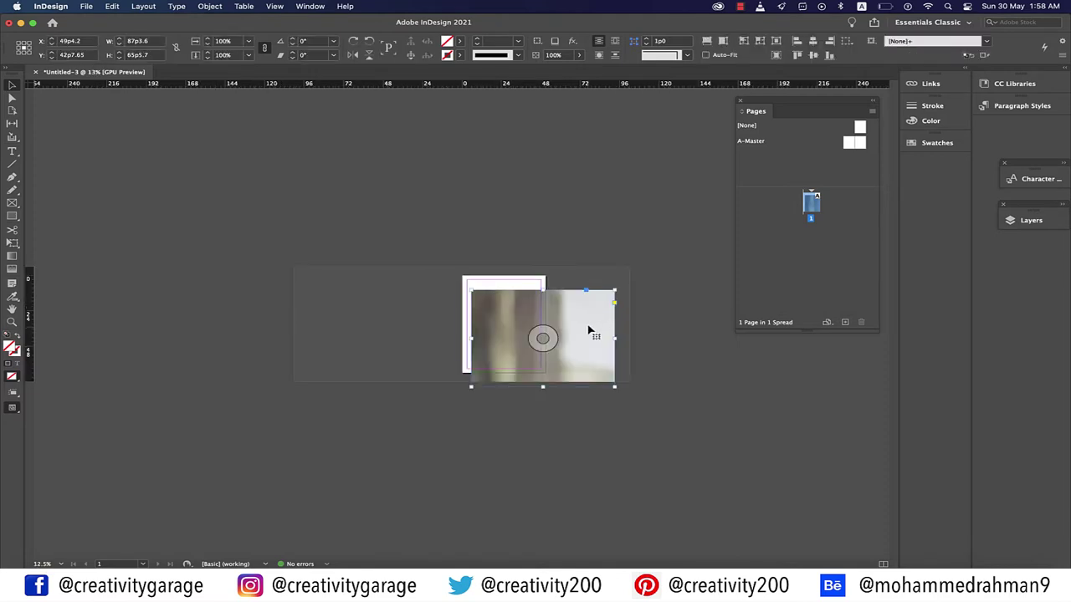
right_click(588, 330)
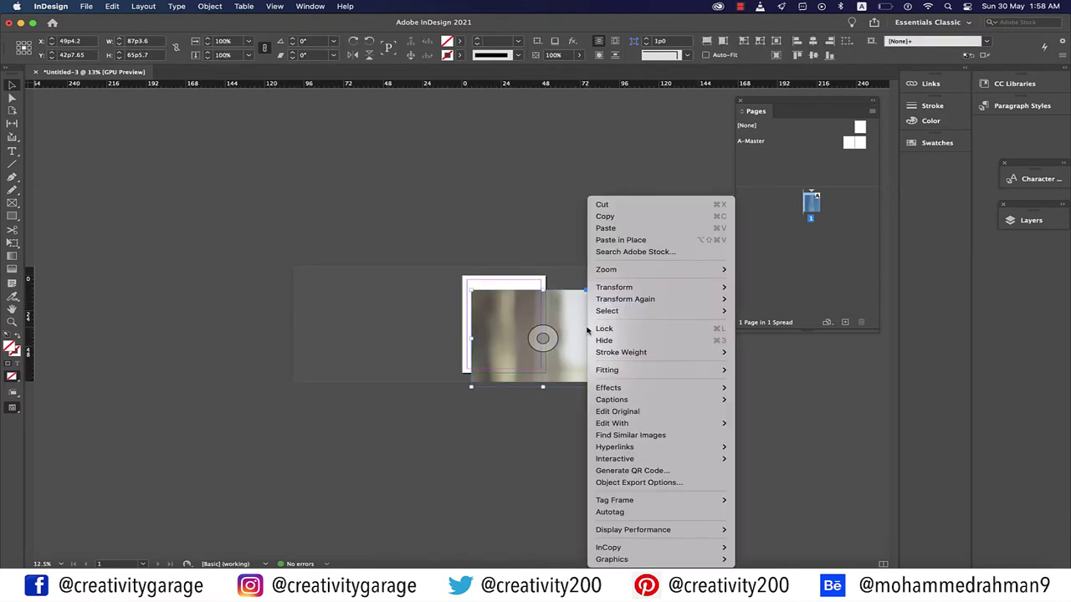
mouse_move(648, 371)
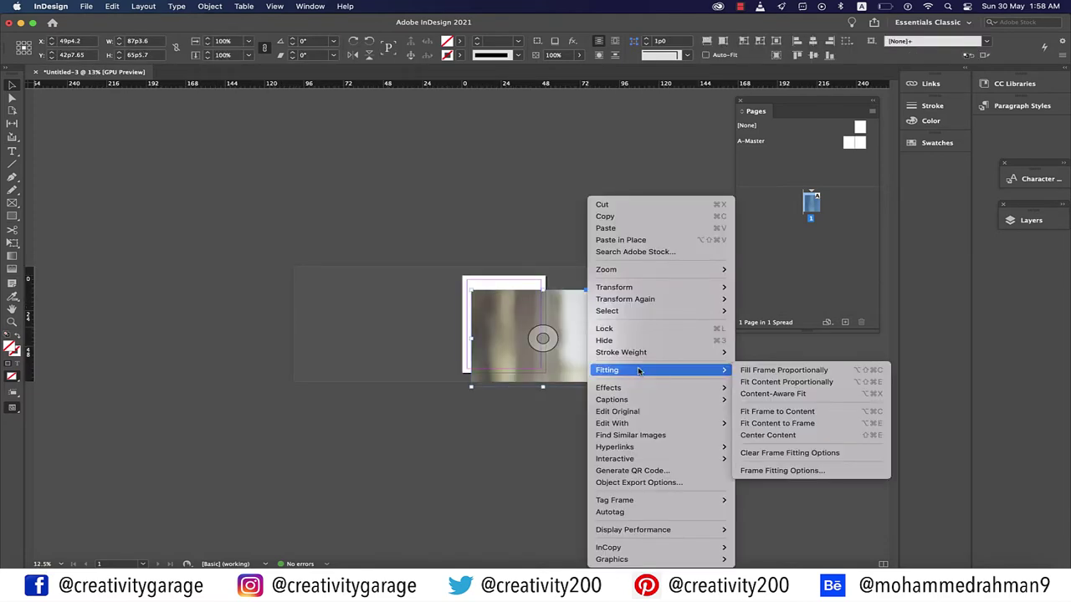
click(788, 424)
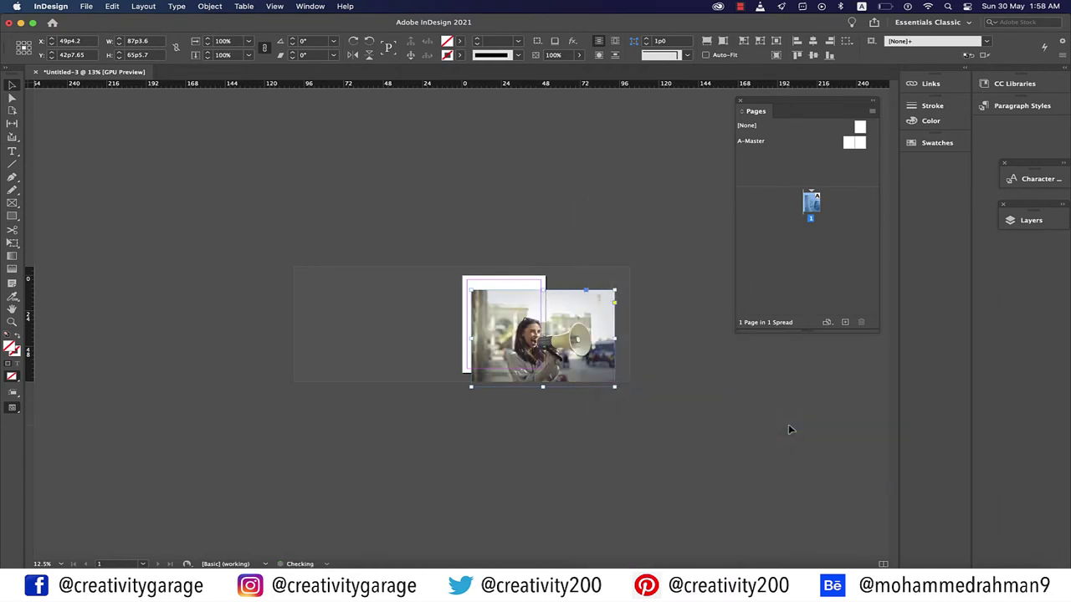
Step: Delete the photo so the Letter page is empty again
key(super+5)
key(super+minus)
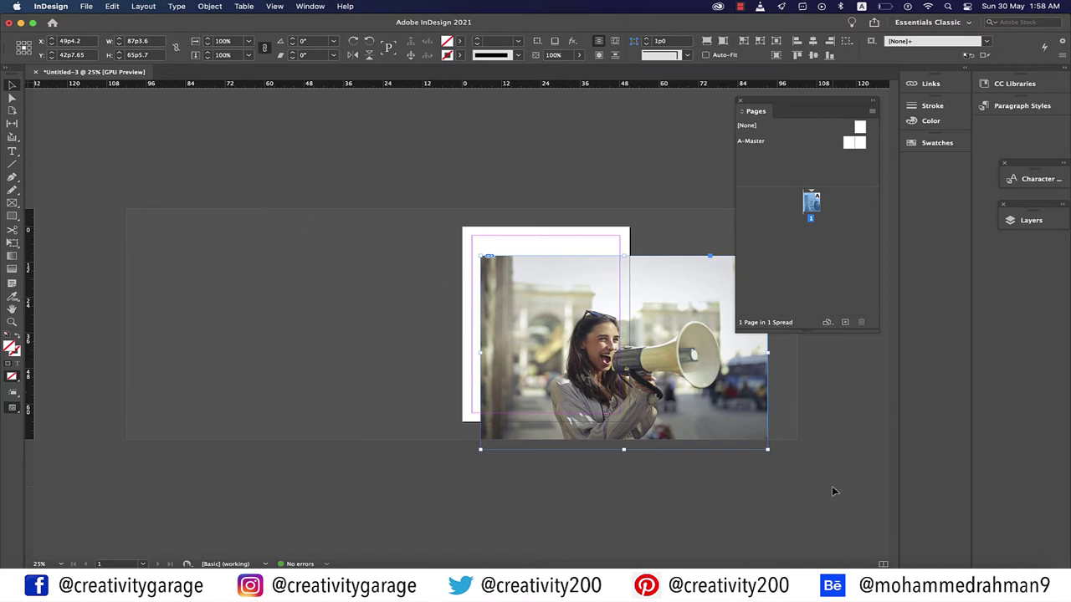
key(Delete)
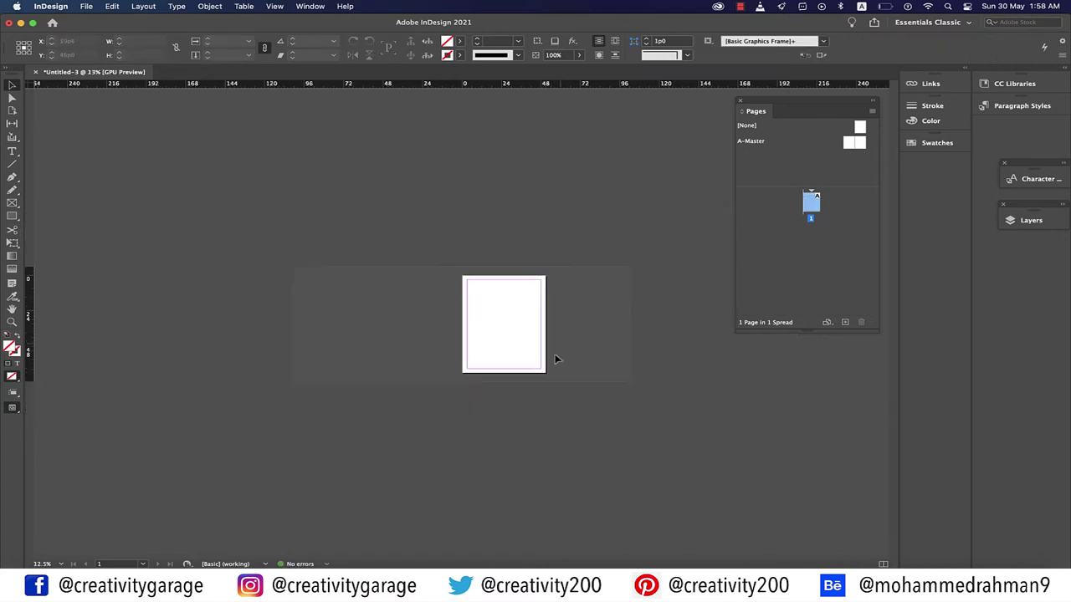
key(super+equal)
Step: Draw a 23p0 x 60p0 text frame on the left half and fill it with placeholder text
scroll(556, 359, right, 5)
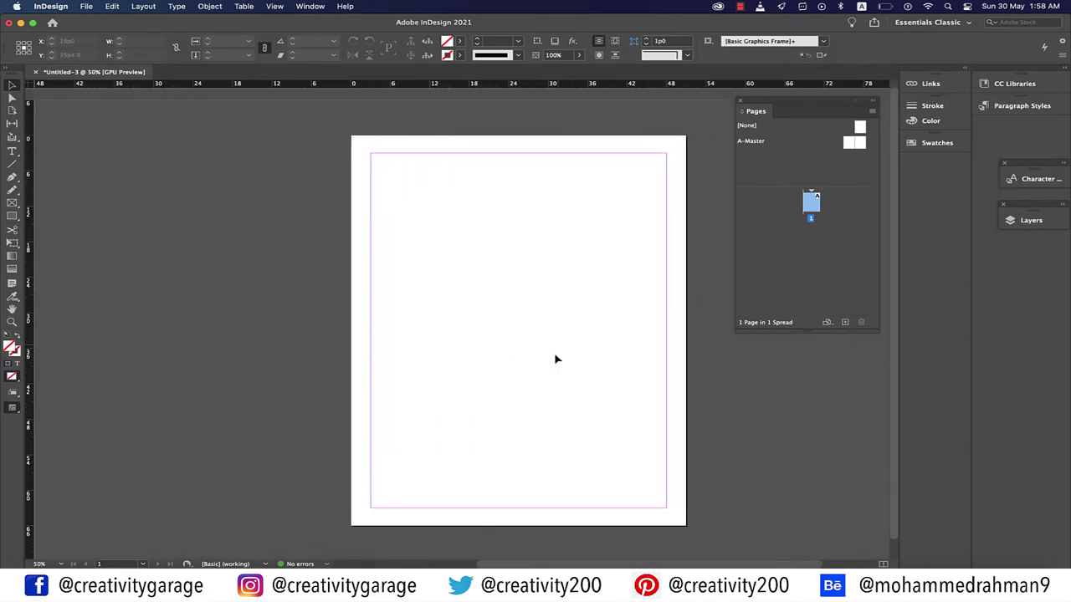
key(t)
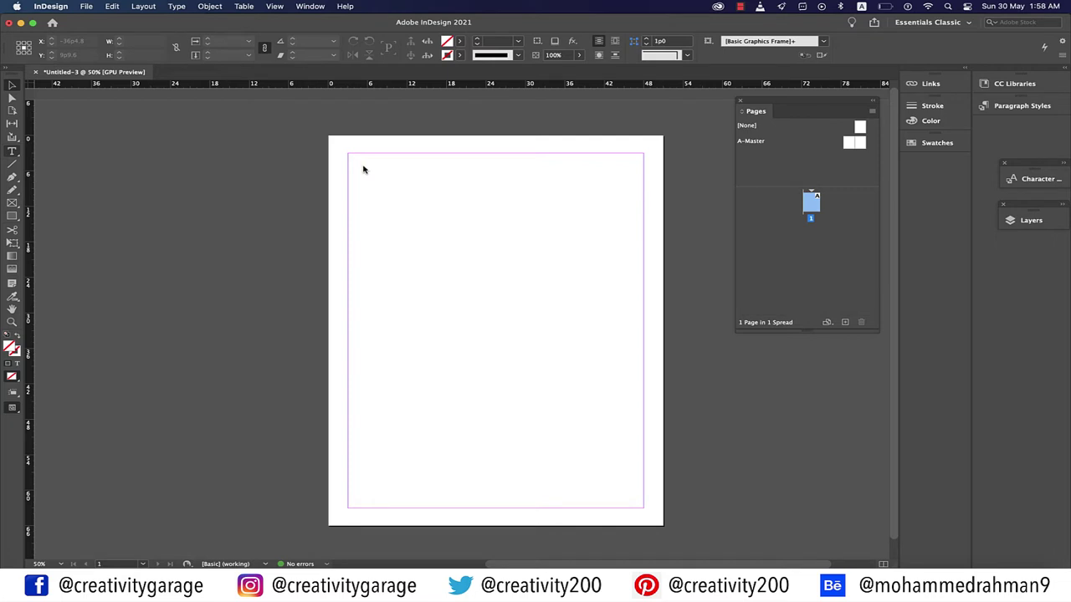
drag(348, 153, 498, 507)
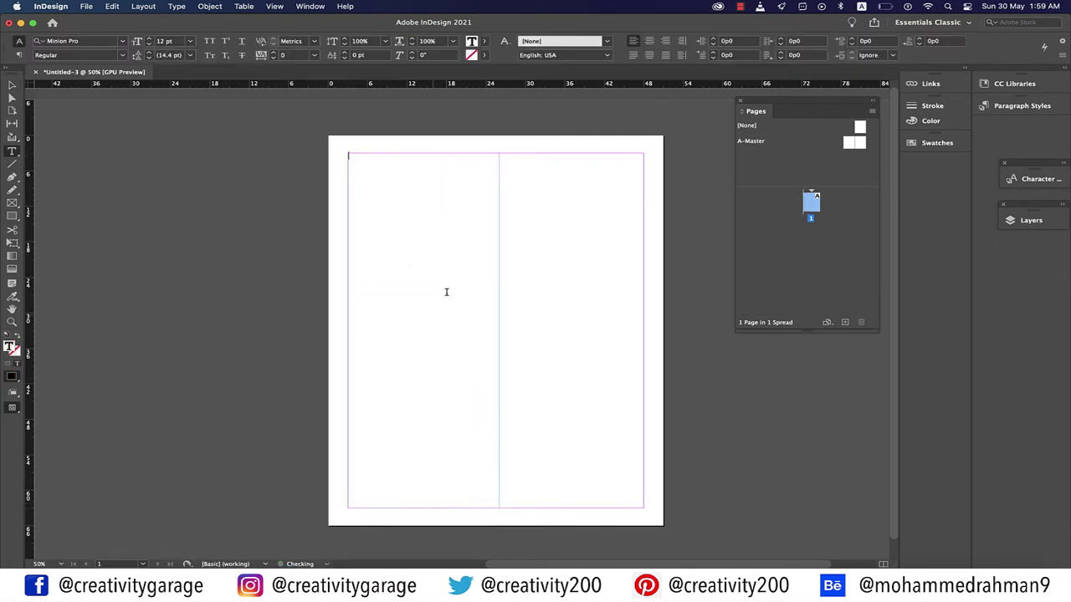
right_click(428, 218)
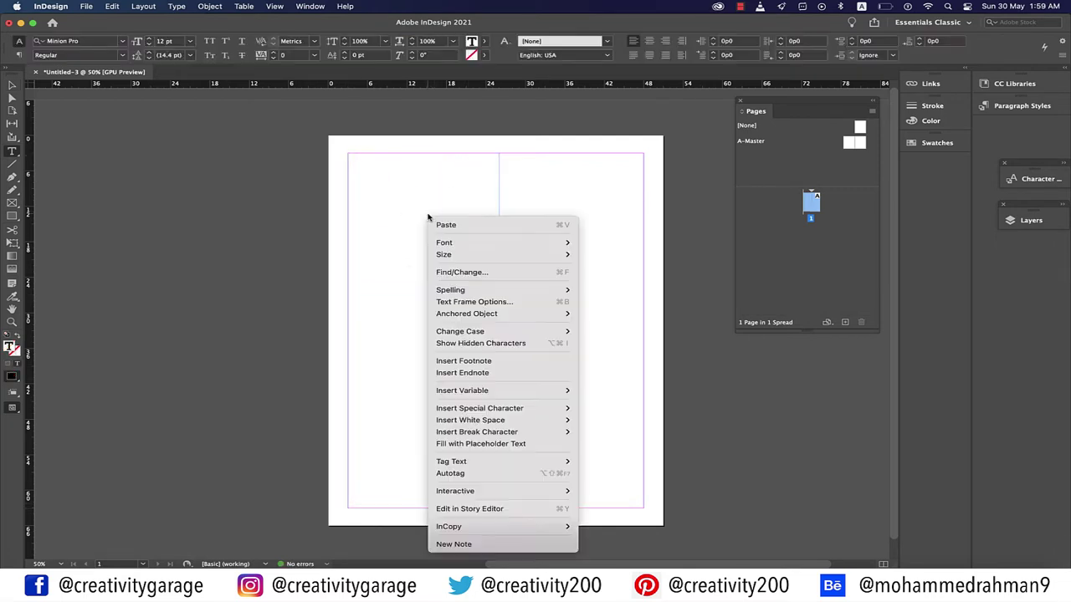
click(499, 444)
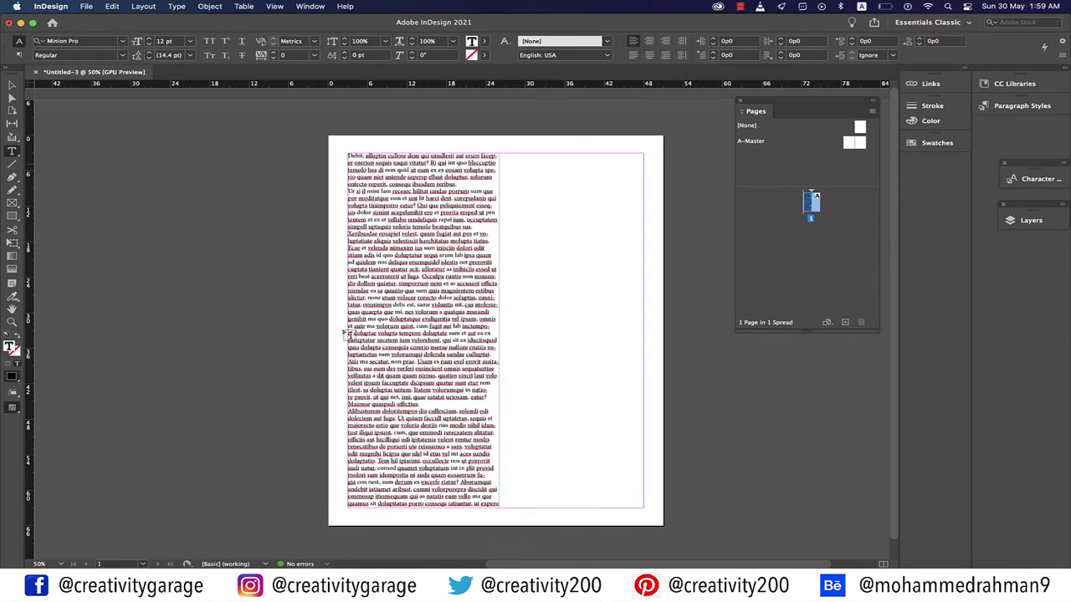
click(12, 86)
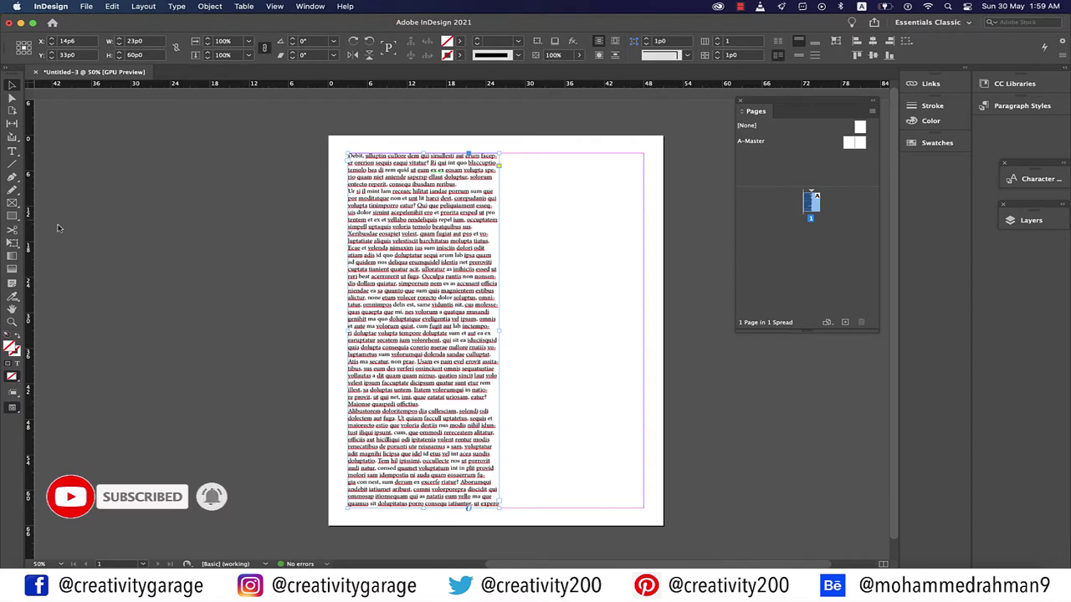
Step: Draw a tall graphics frame at top right and a wider one at bottom right, then select both
click(13, 203)
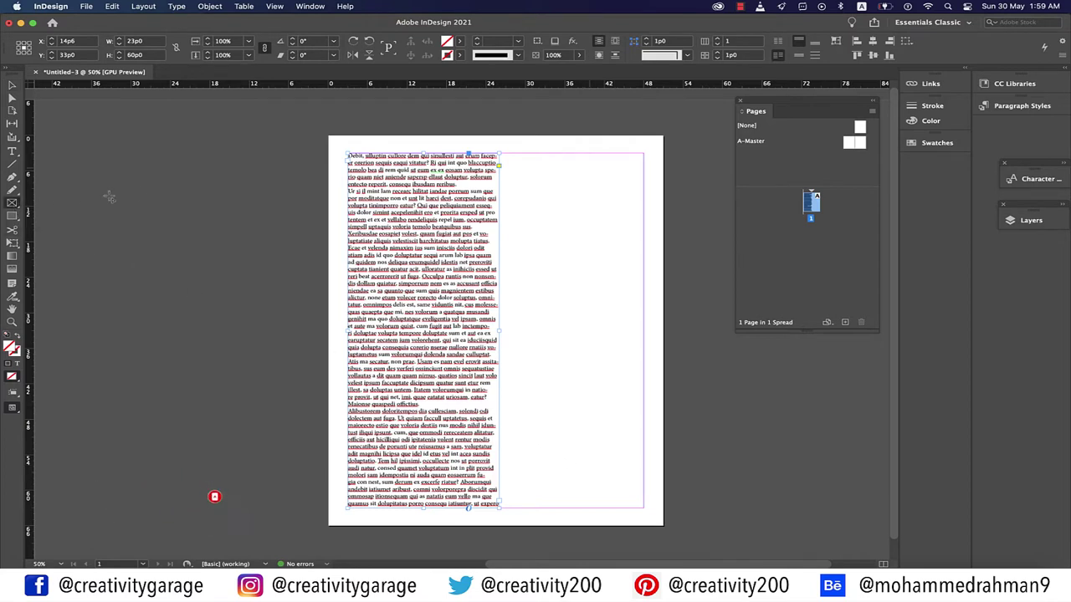
drag(528, 155, 646, 320)
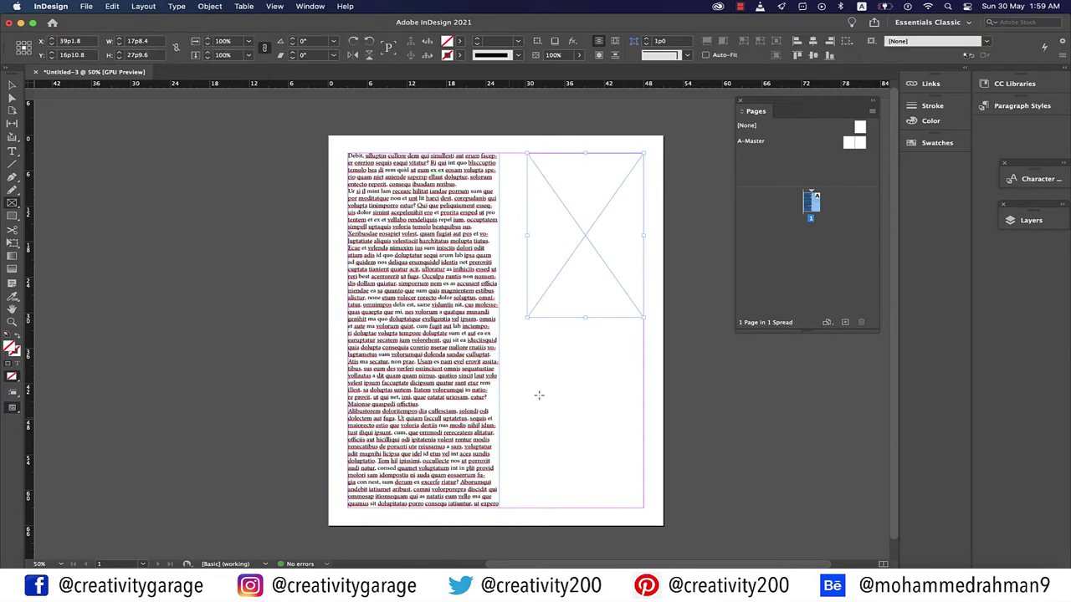
drag(510, 417, 643, 508)
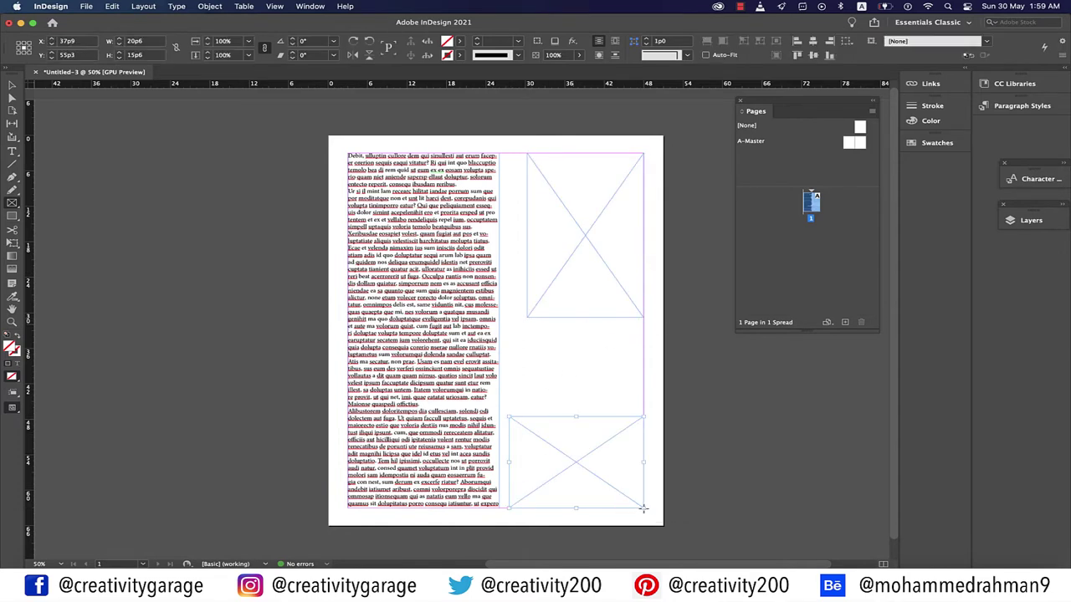
key(v)
click(198, 207)
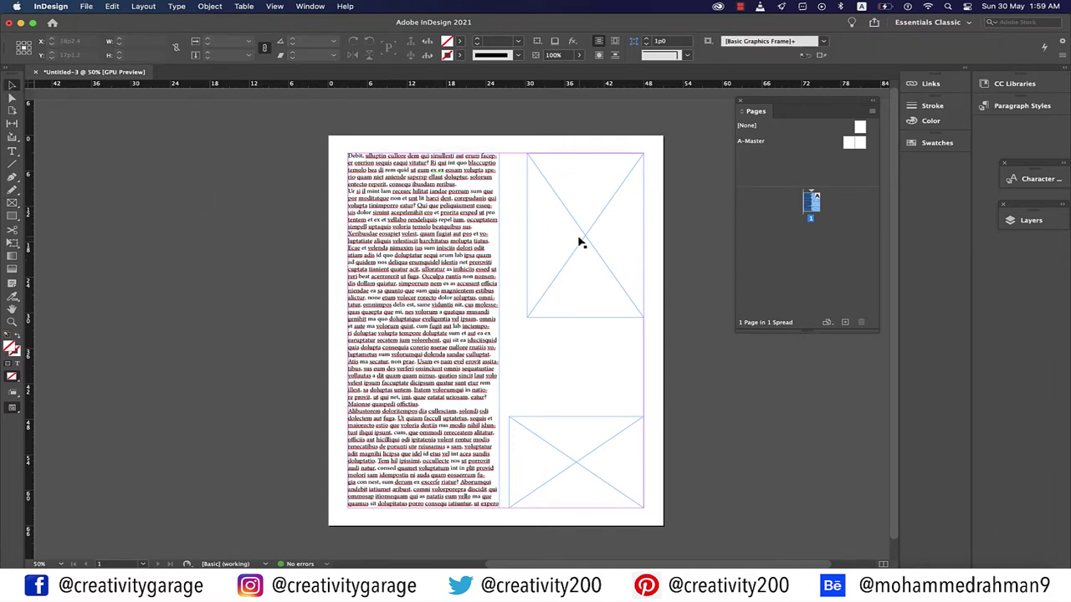
click(595, 306)
shift+click(580, 469)
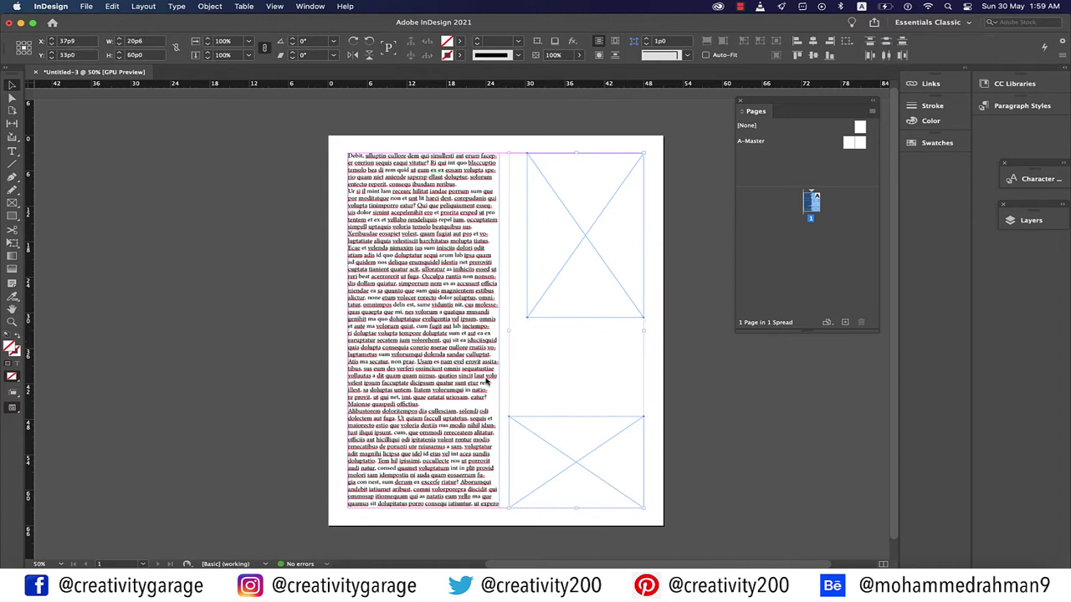
click(87, 7)
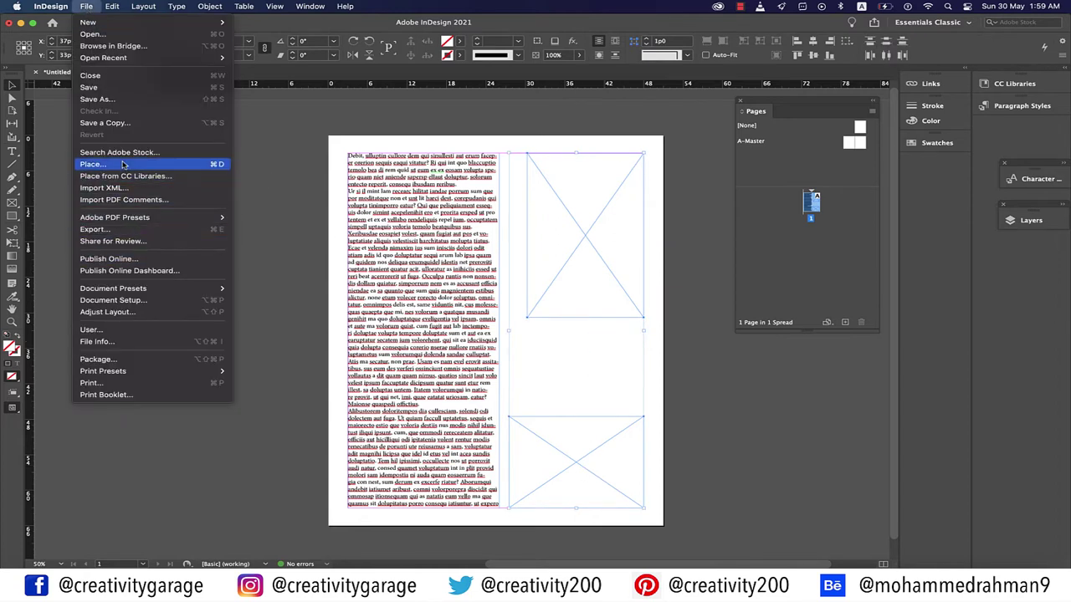
Step: Load the arched window and sunlit forest photos for placing
click(92, 164)
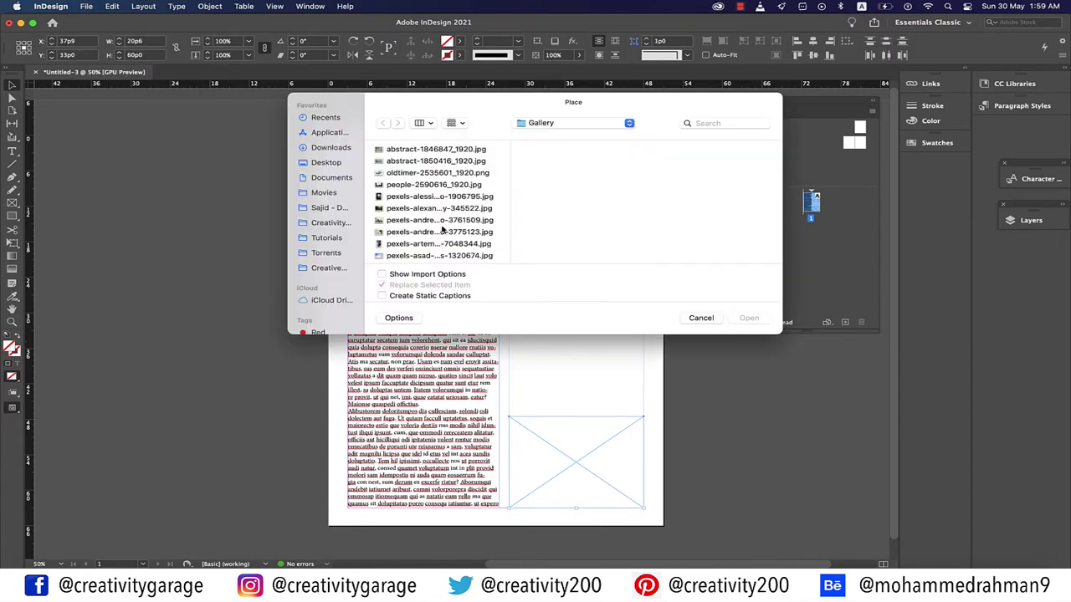
click(463, 175)
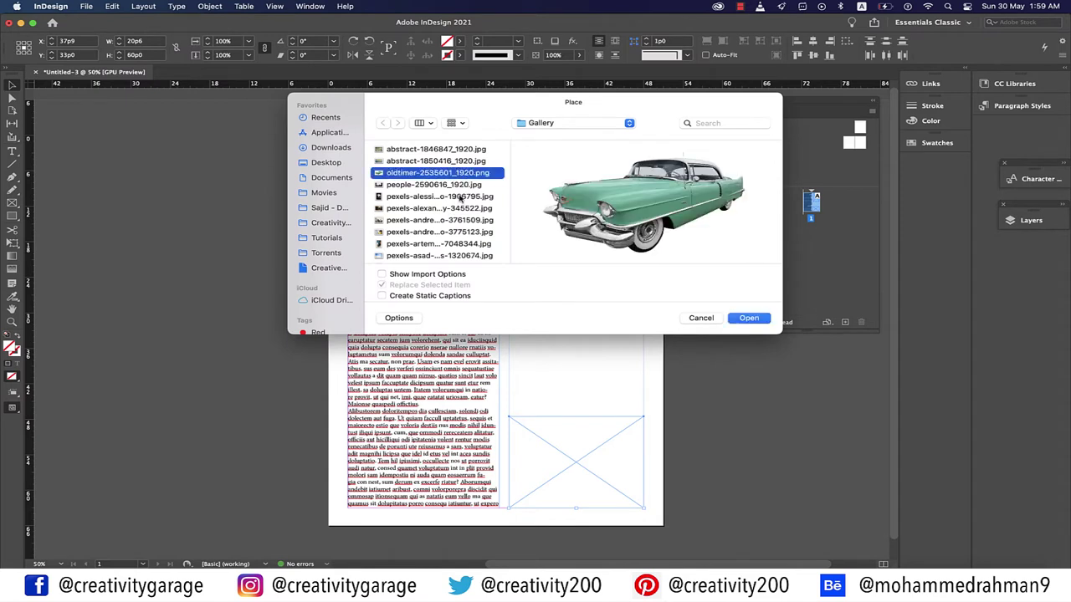
click(458, 199)
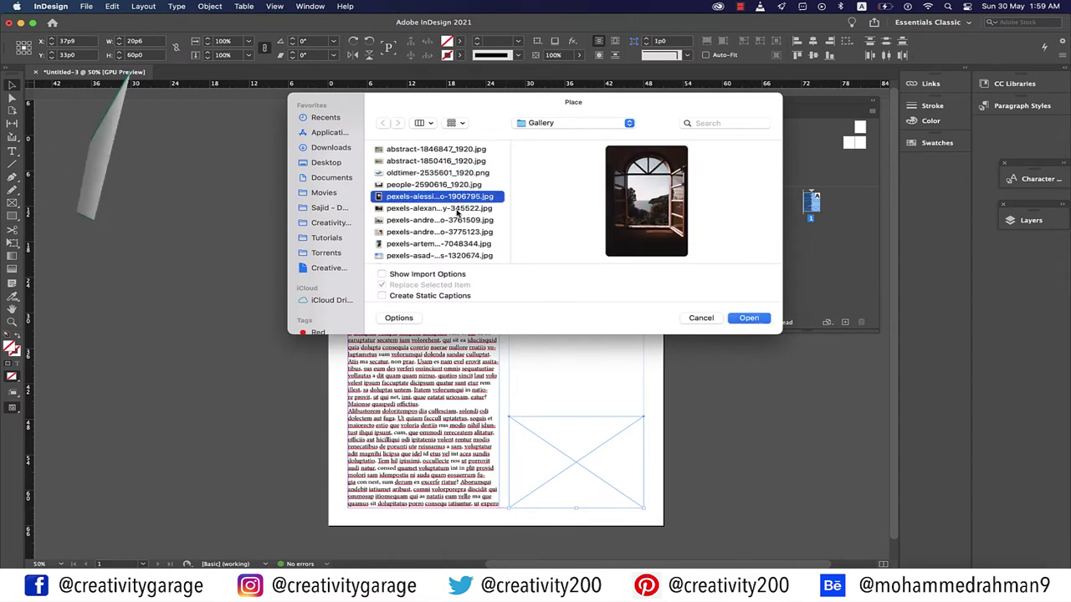
super+click(456, 209)
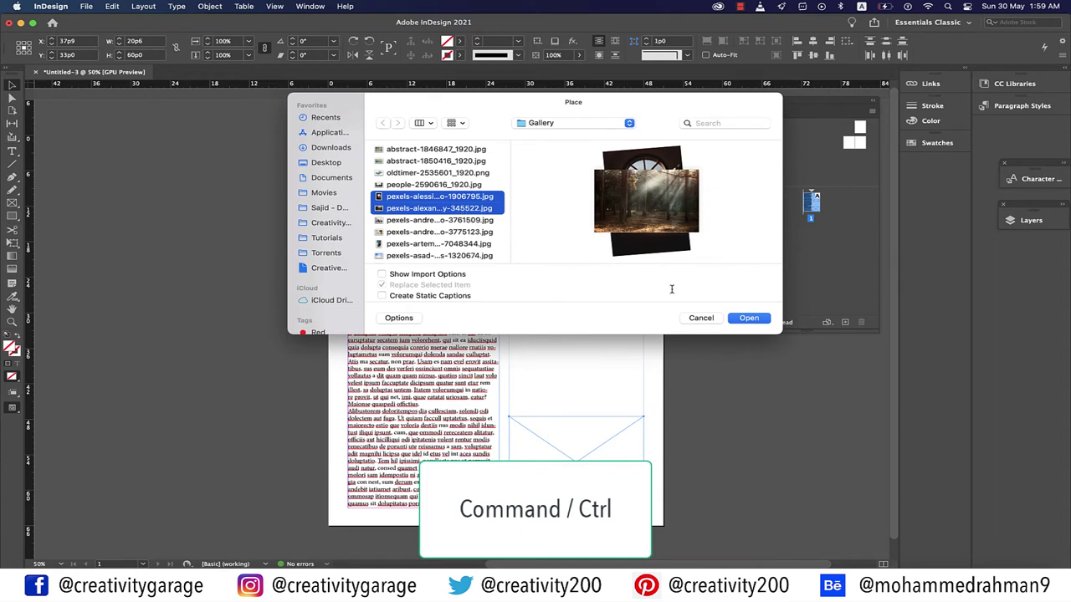
click(749, 319)
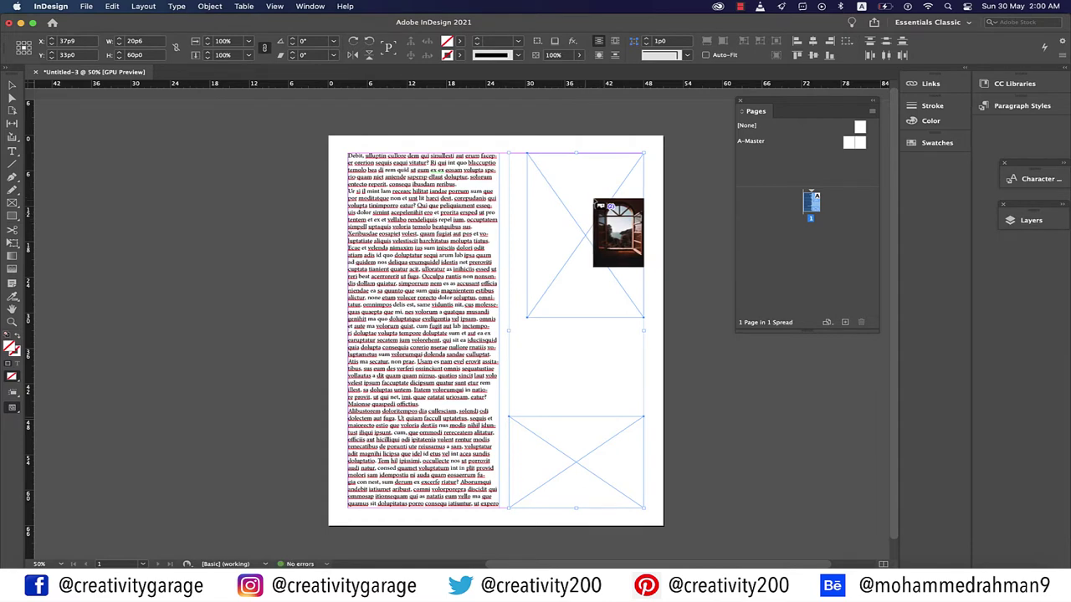
Step: Place the window photo in the top frame and the forest photo in the bottom frame
drag(566, 200, 566, 201)
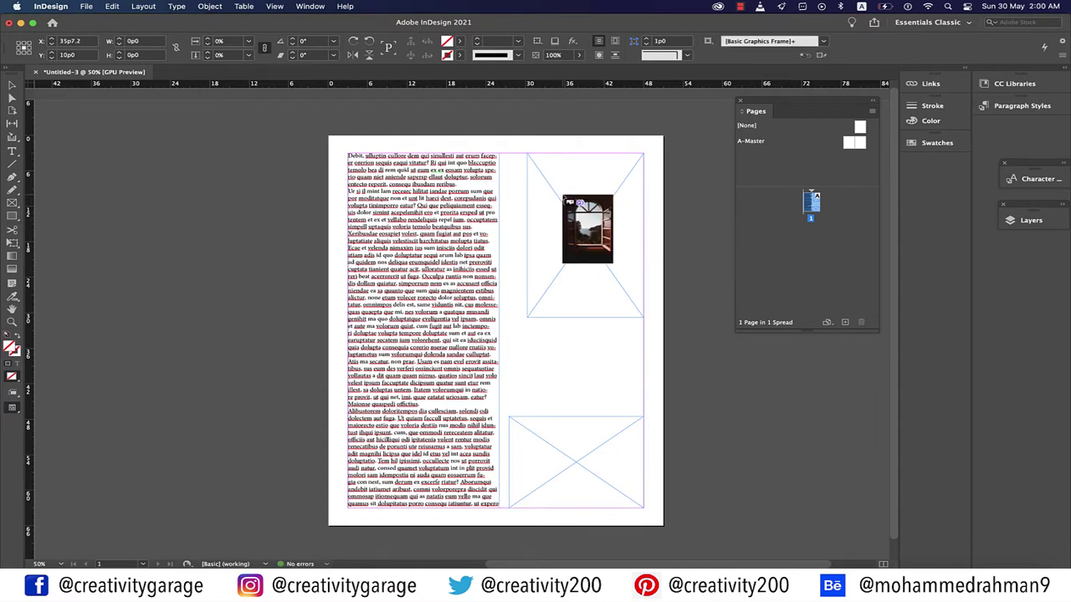
key(Right)
click(565, 200)
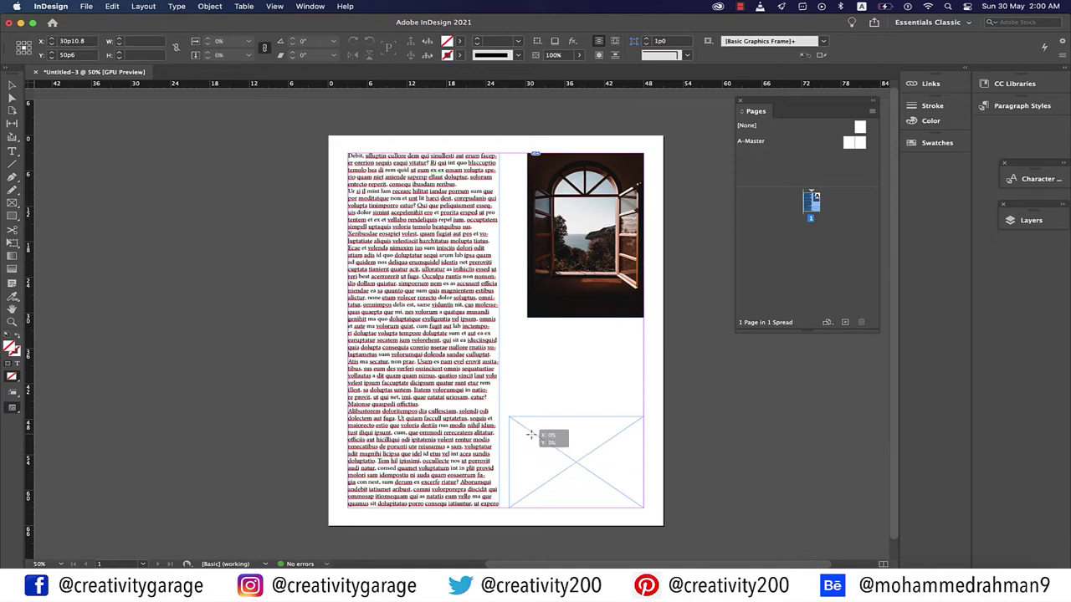
click(532, 438)
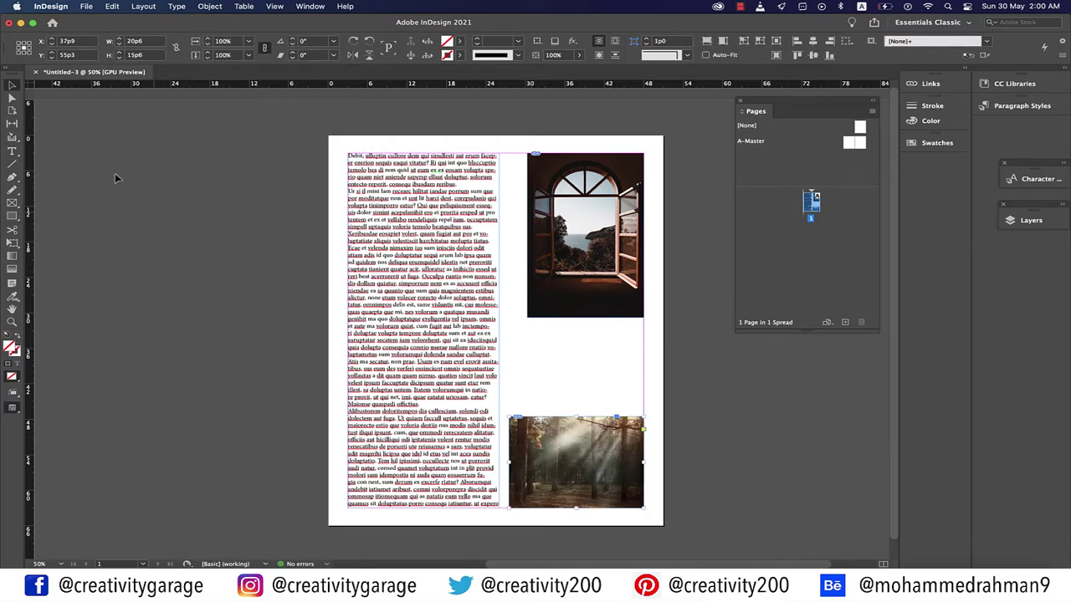
Step: Apply Fit Content Proportionally so the whole arched window shows within its top frame
scroll(491, 186, right, 3)
right_click(492, 186)
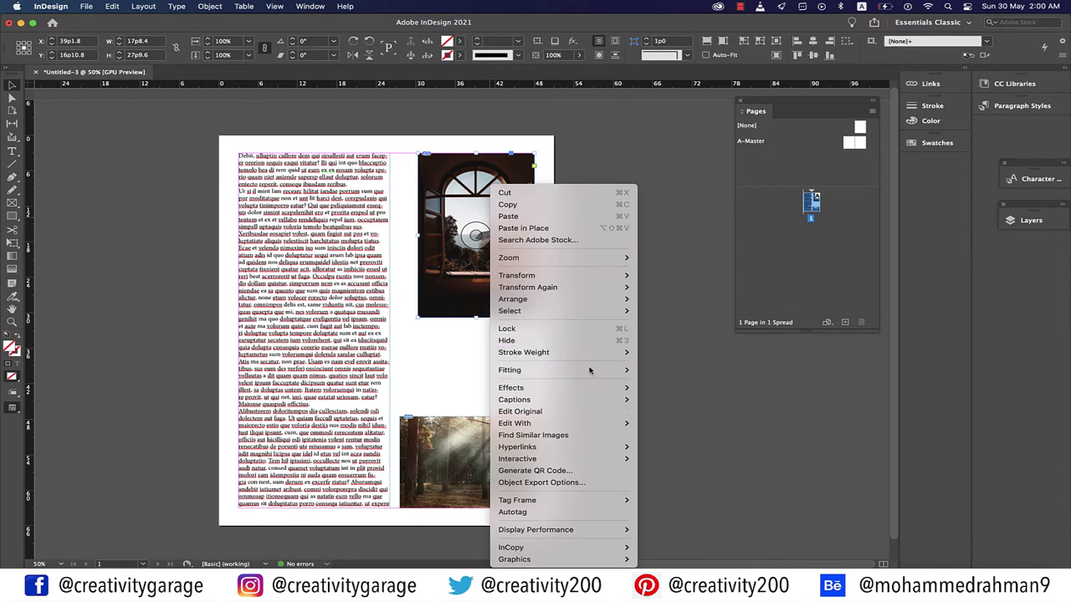
mouse_move(589, 370)
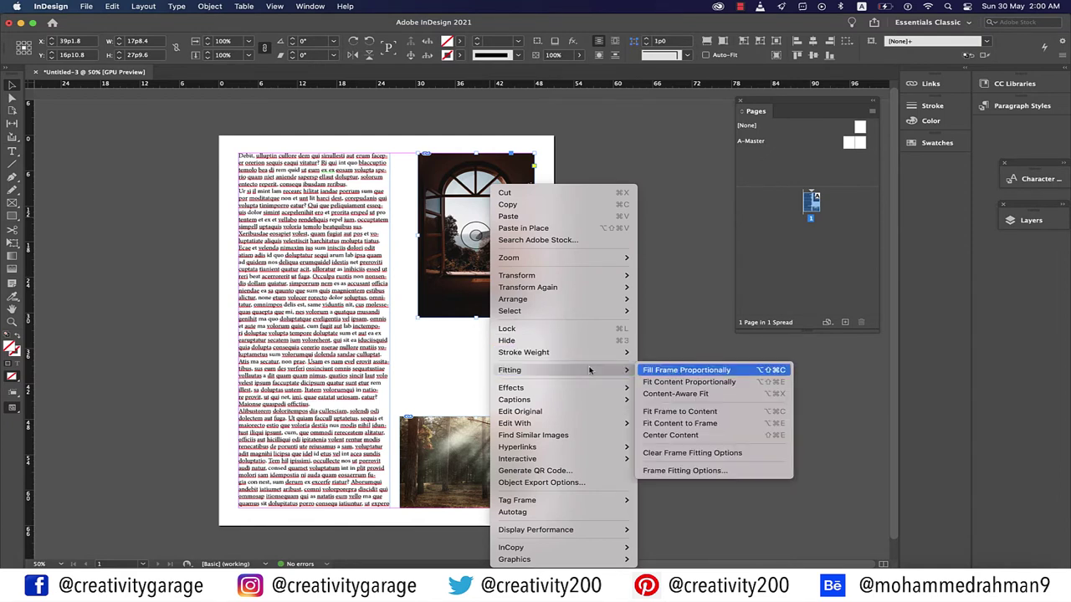
click(728, 371)
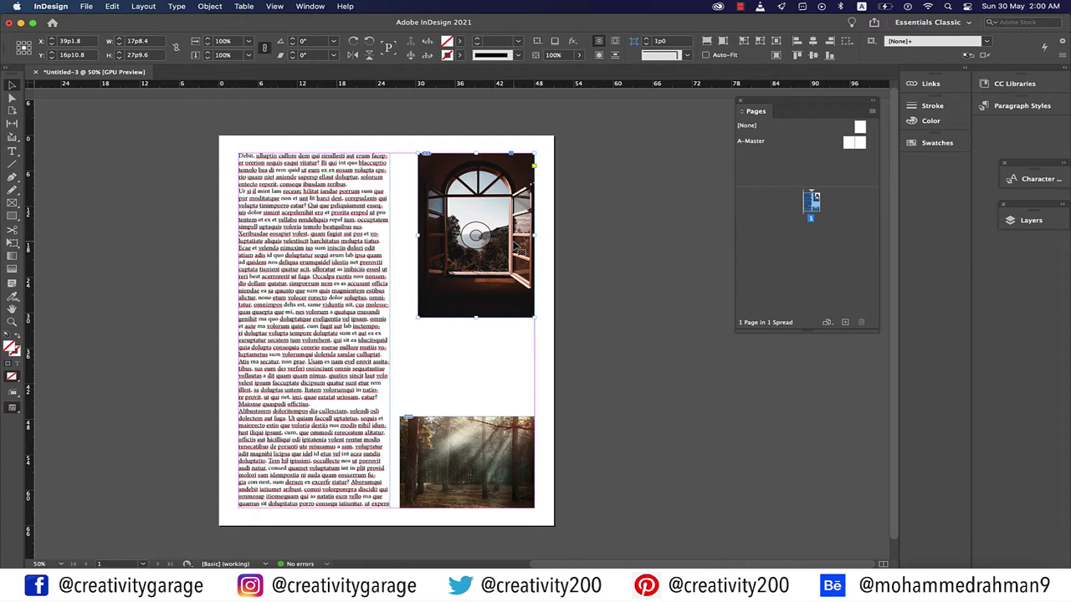
right_click(514, 186)
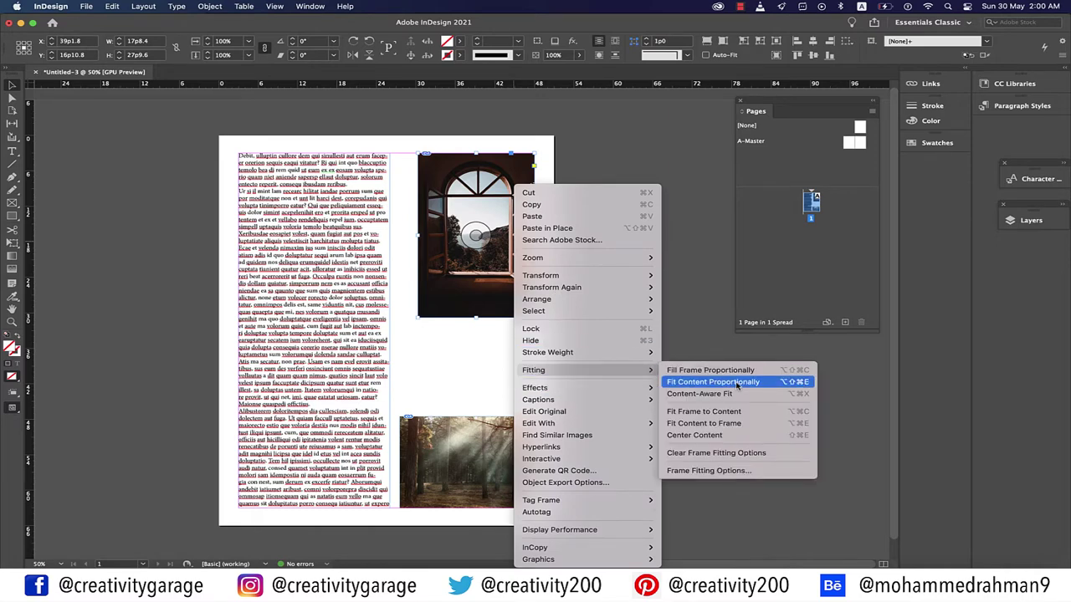
click(736, 385)
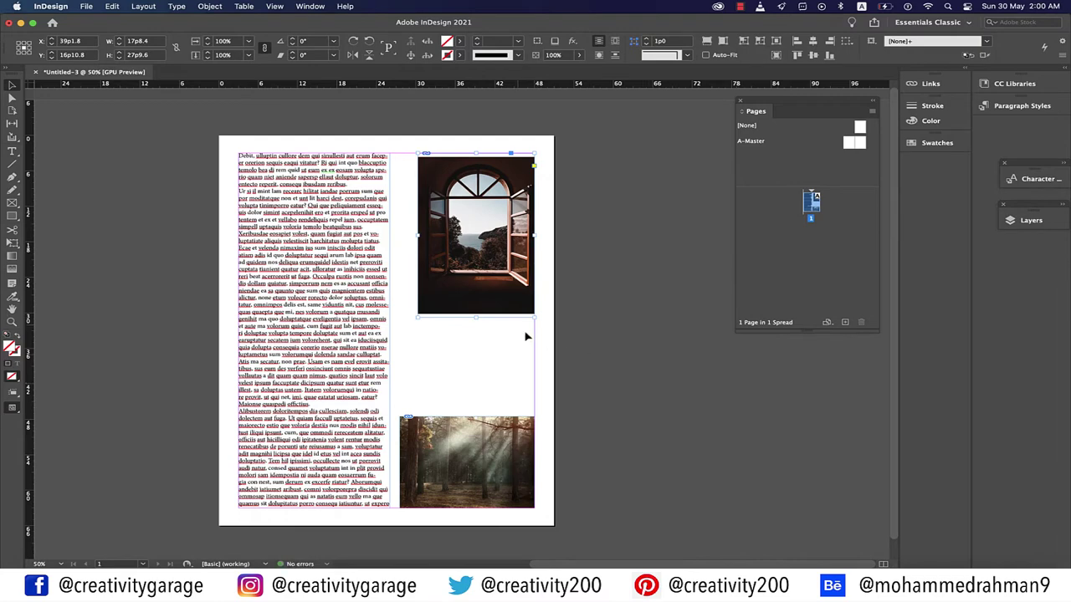
scroll(525, 336, up, 1)
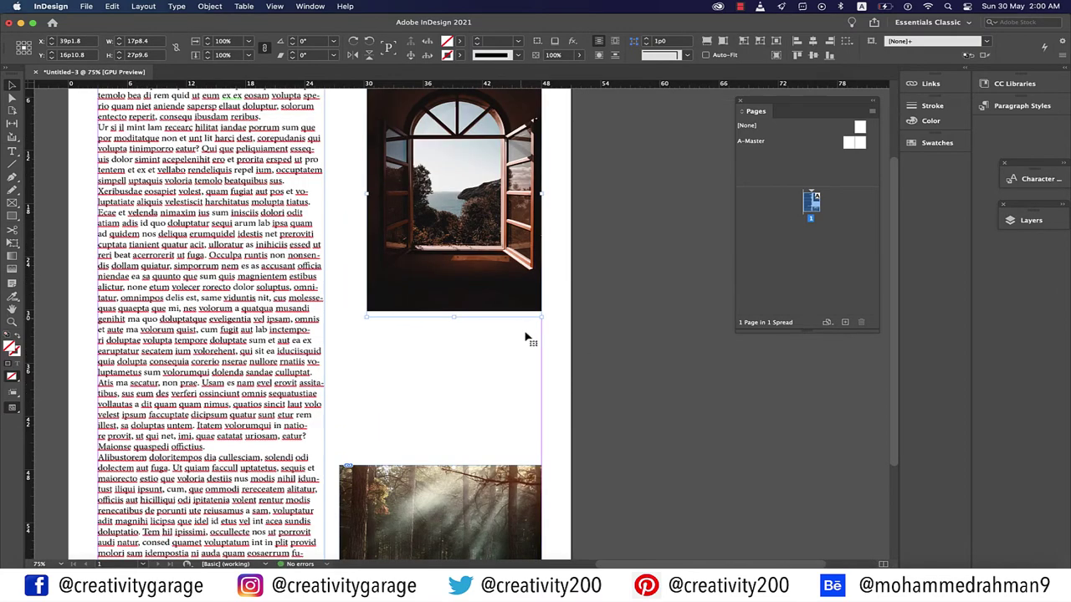
scroll(525, 336, up, 3)
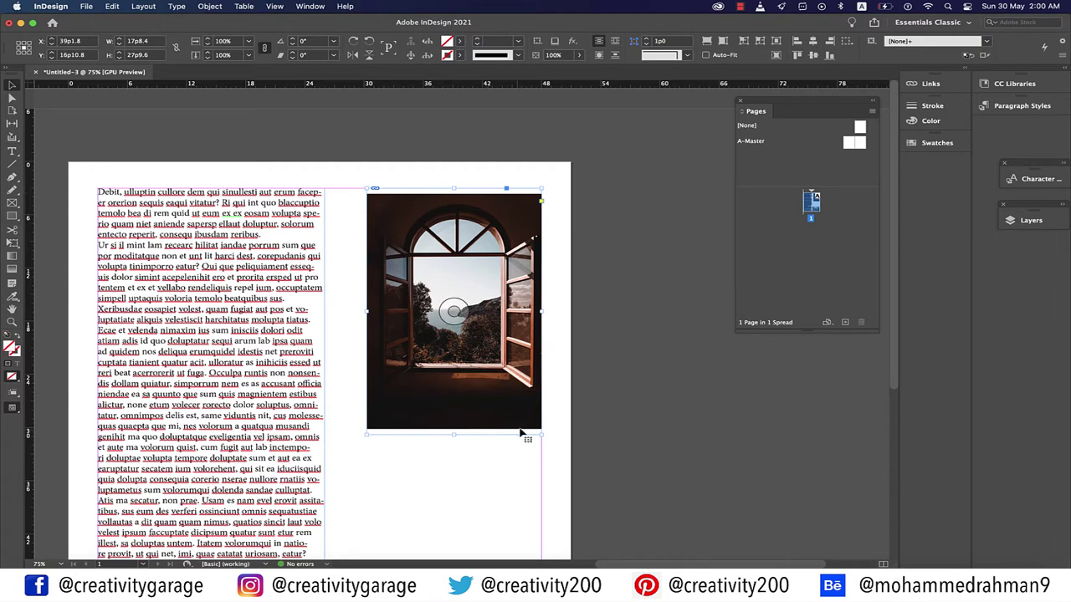
Step: Undo a trial Fit Frame to Content, then stretch the window photo to fill its 17p8.4 x 27p9.6 frame
right_click(512, 353)
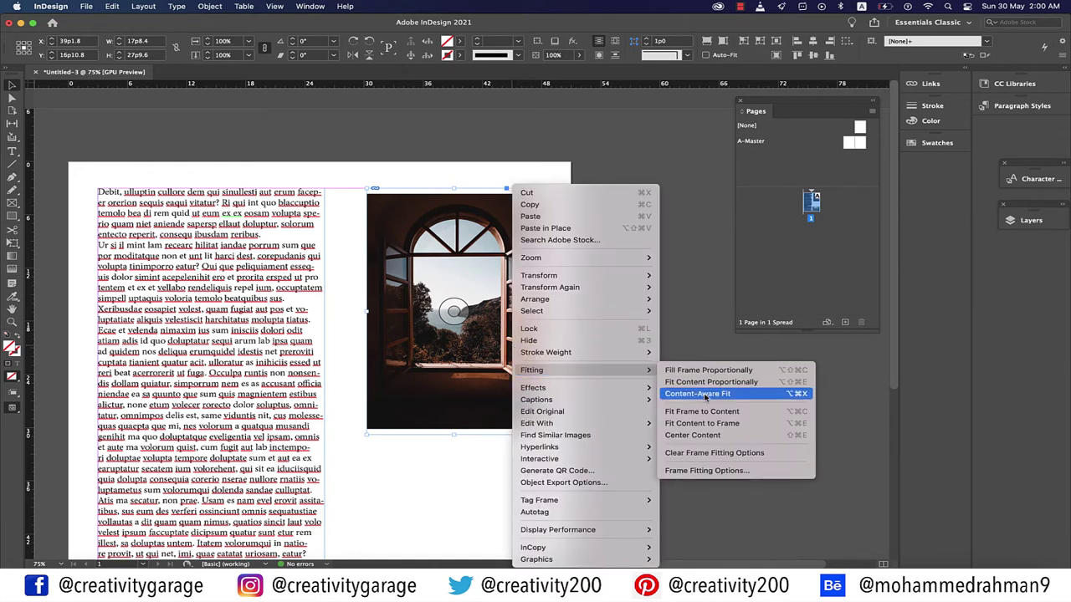
click(691, 411)
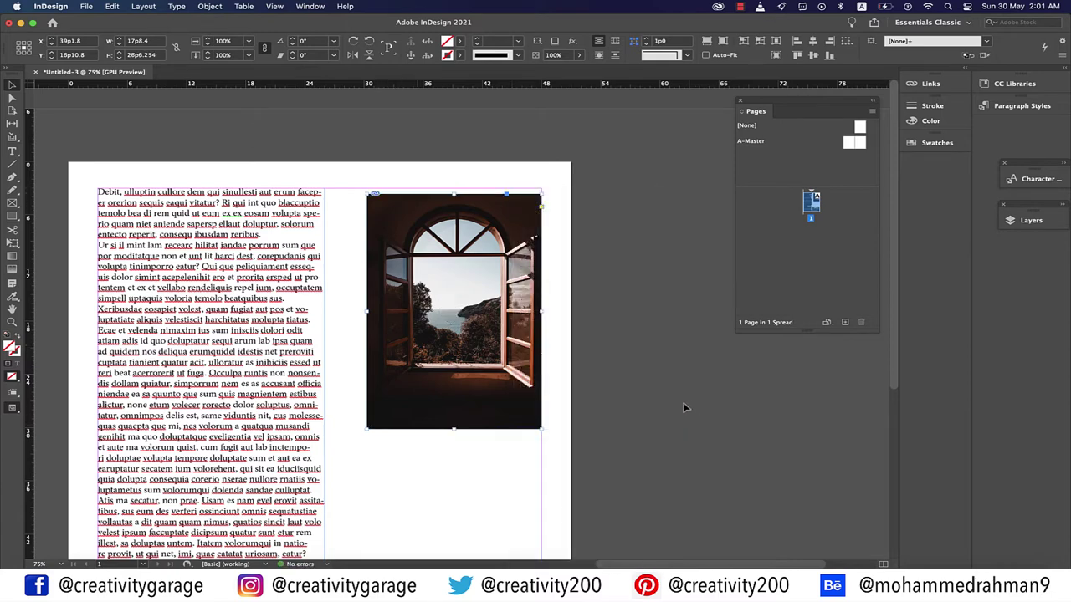
key(super+z)
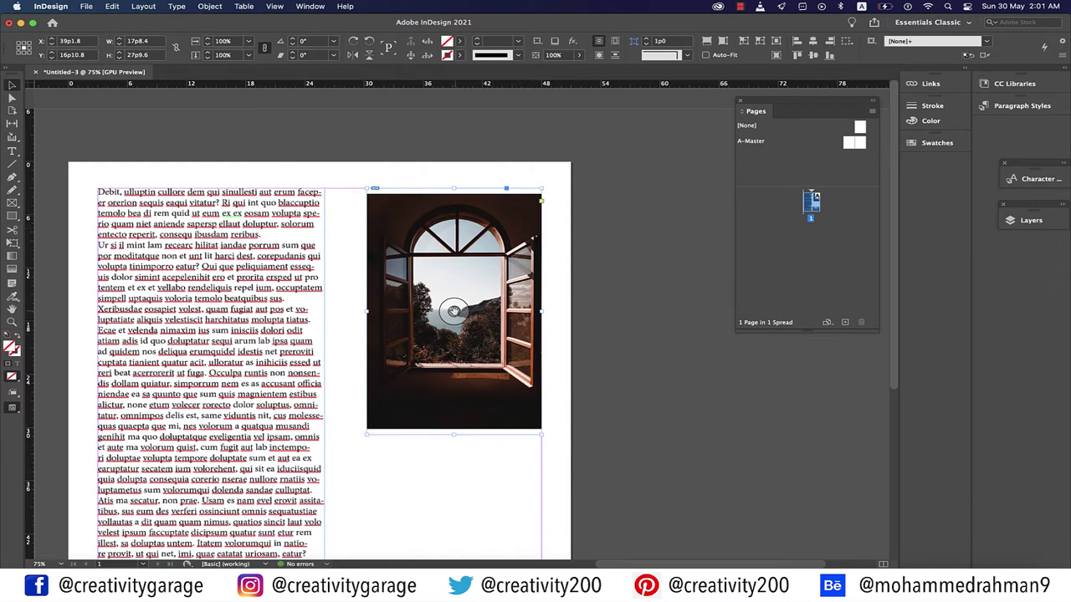
right_click(454, 311)
mouse_move(552, 370)
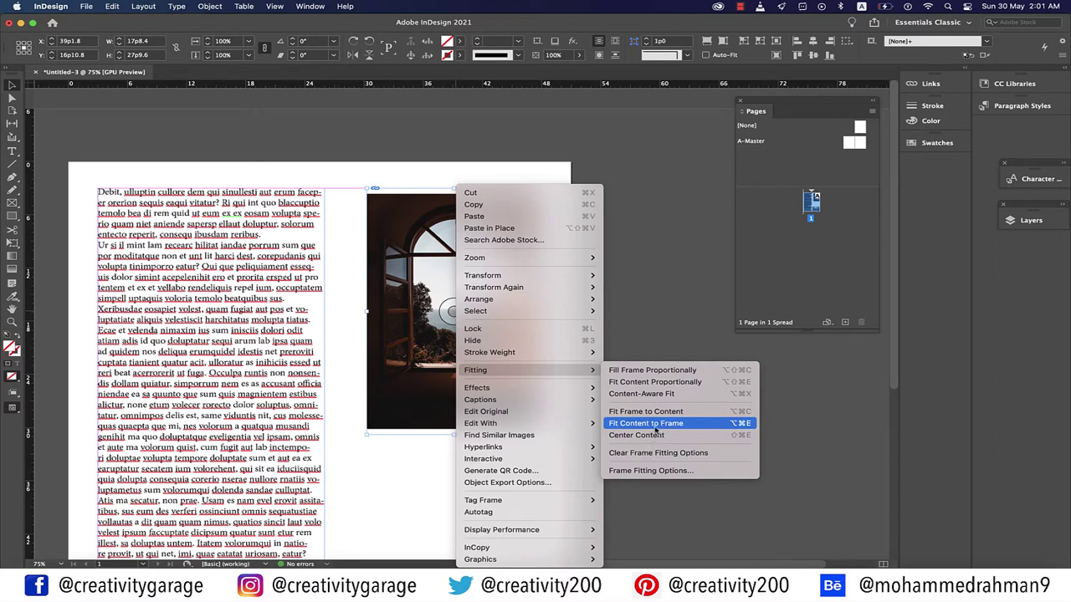
click(656, 425)
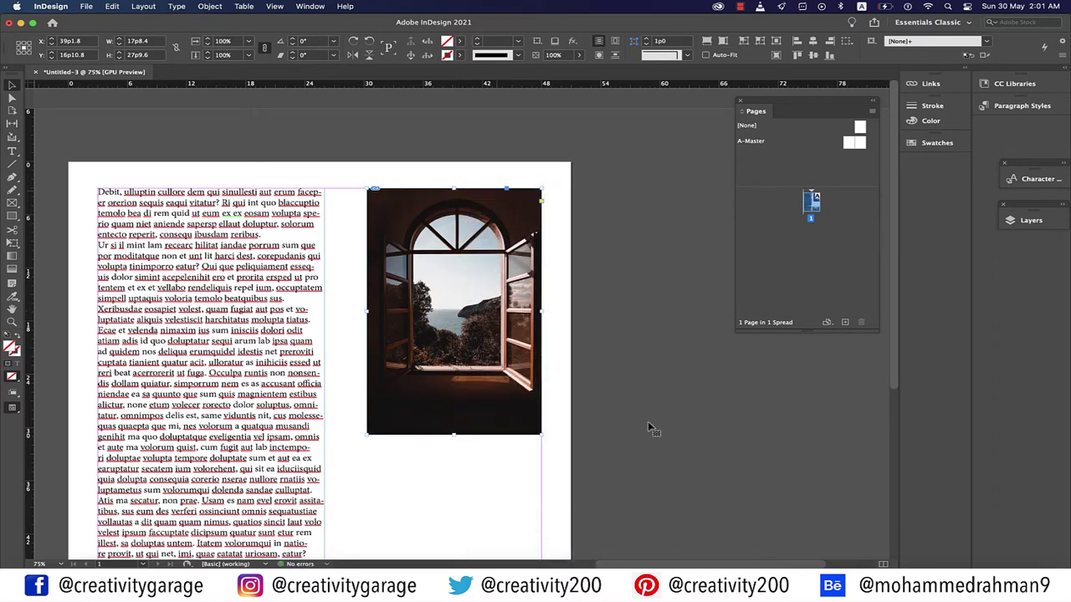
Step: Center the window photo within its frame
right_click(465, 312)
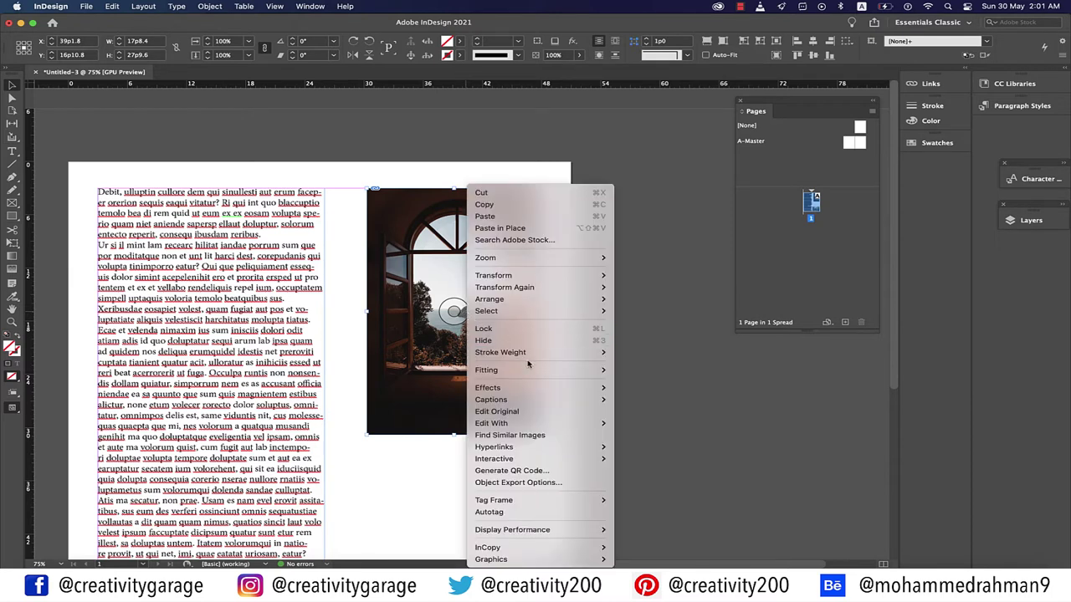
mouse_move(528, 364)
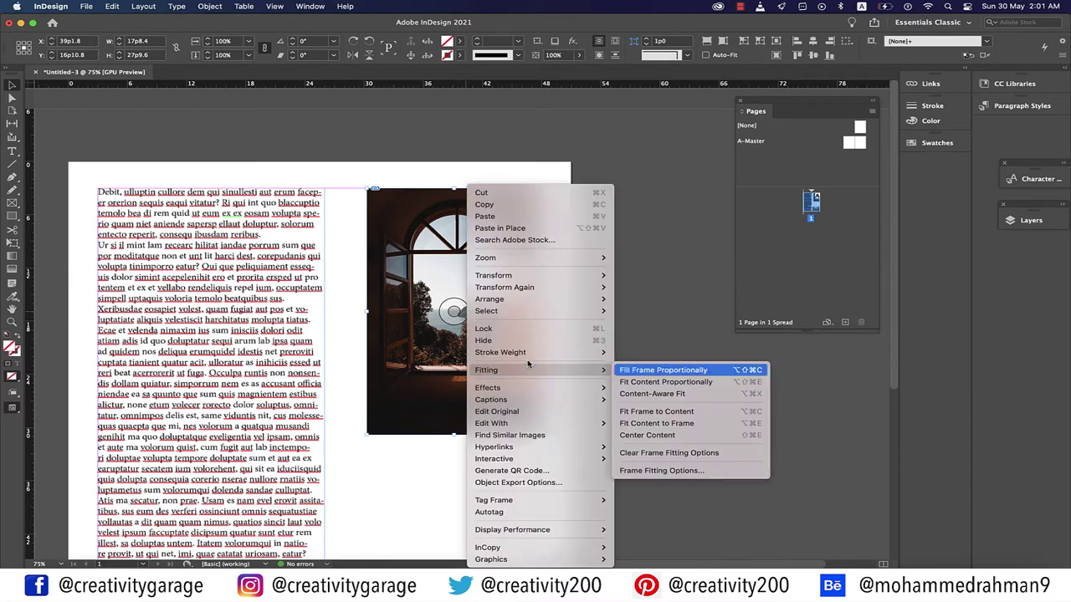
click(669, 435)
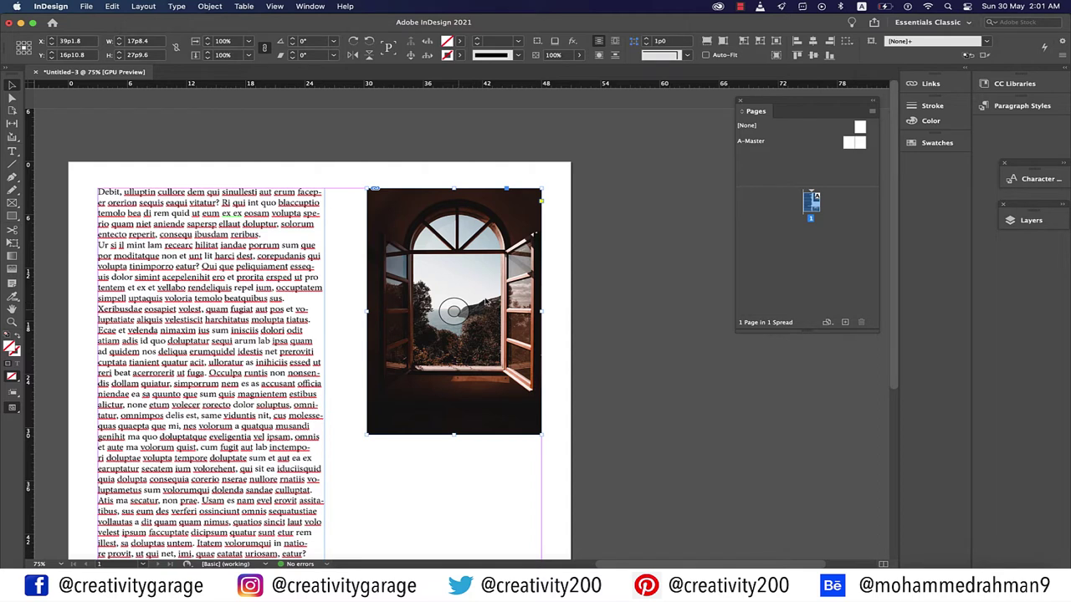
Step: Apply Content-Aware Fit to the window photo
right_click(458, 315)
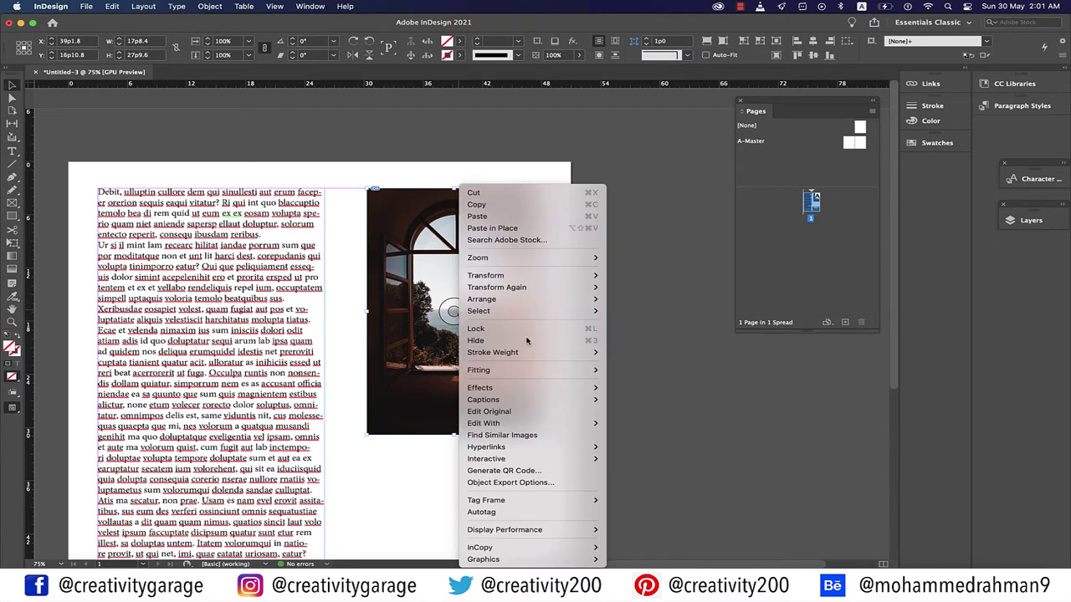
mouse_move(585, 370)
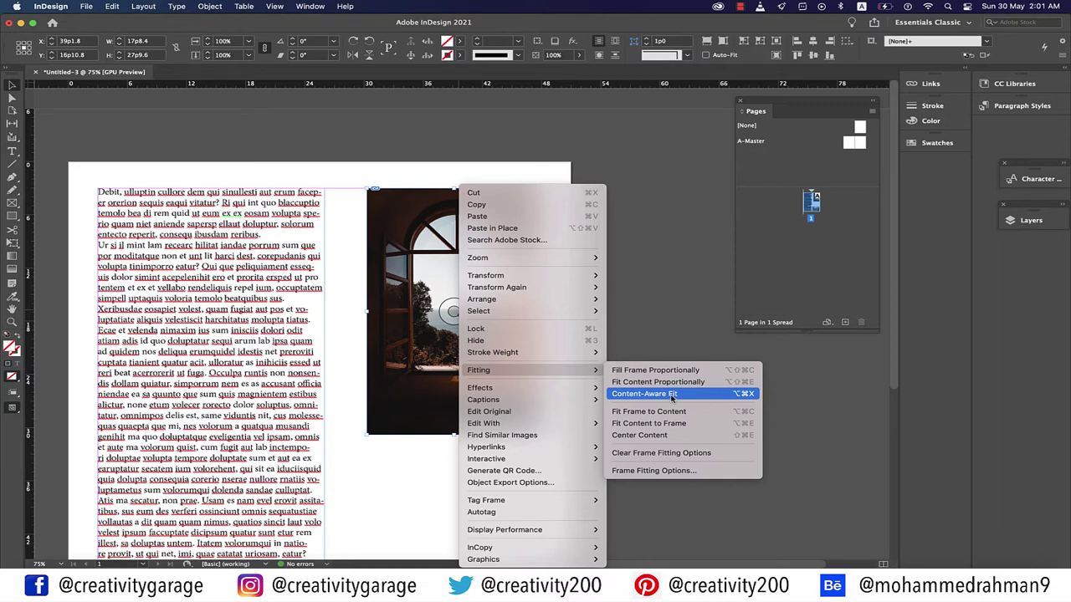
click(672, 393)
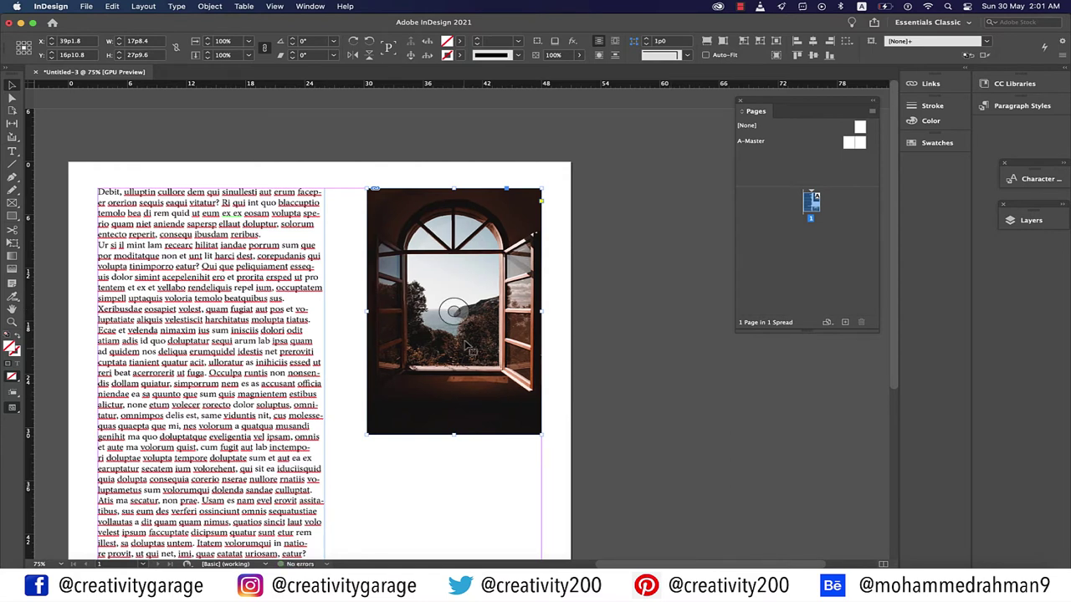
click(51, 6)
mouse_move(67, 33)
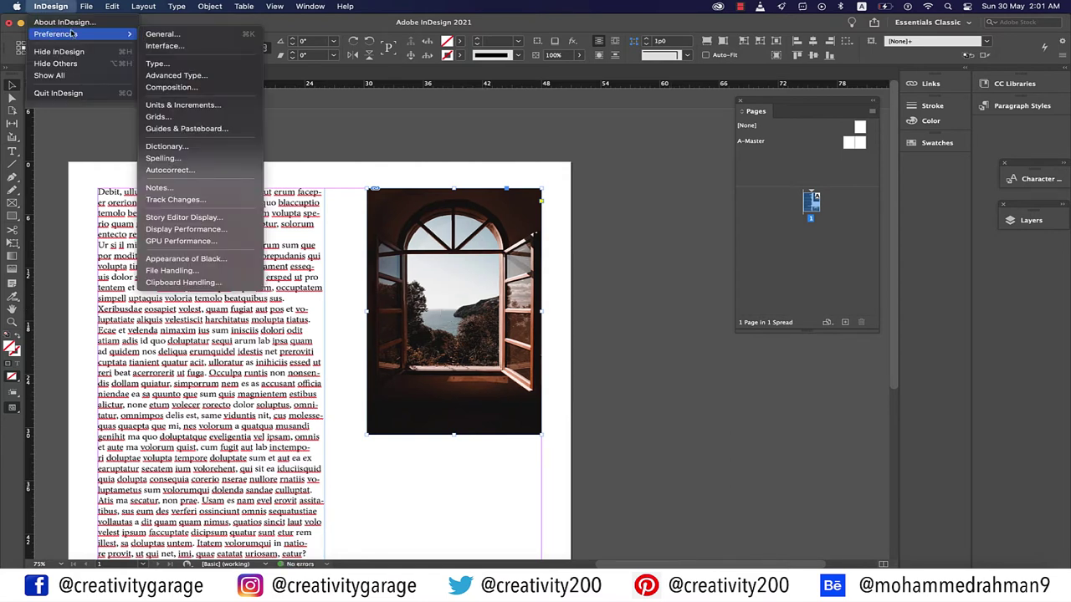
click(163, 34)
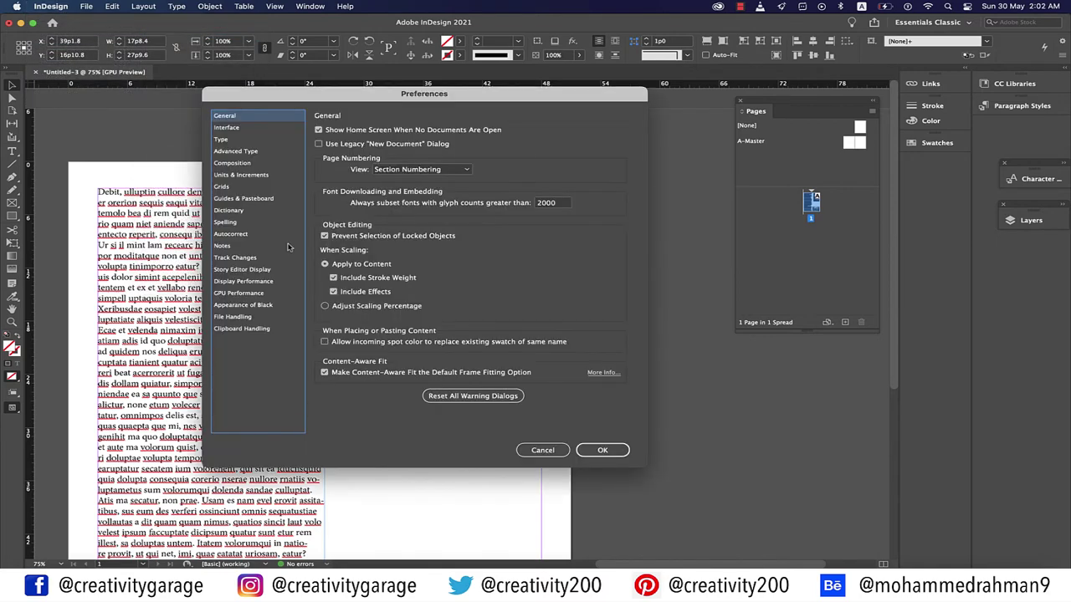
drag(457, 99, 751, 107)
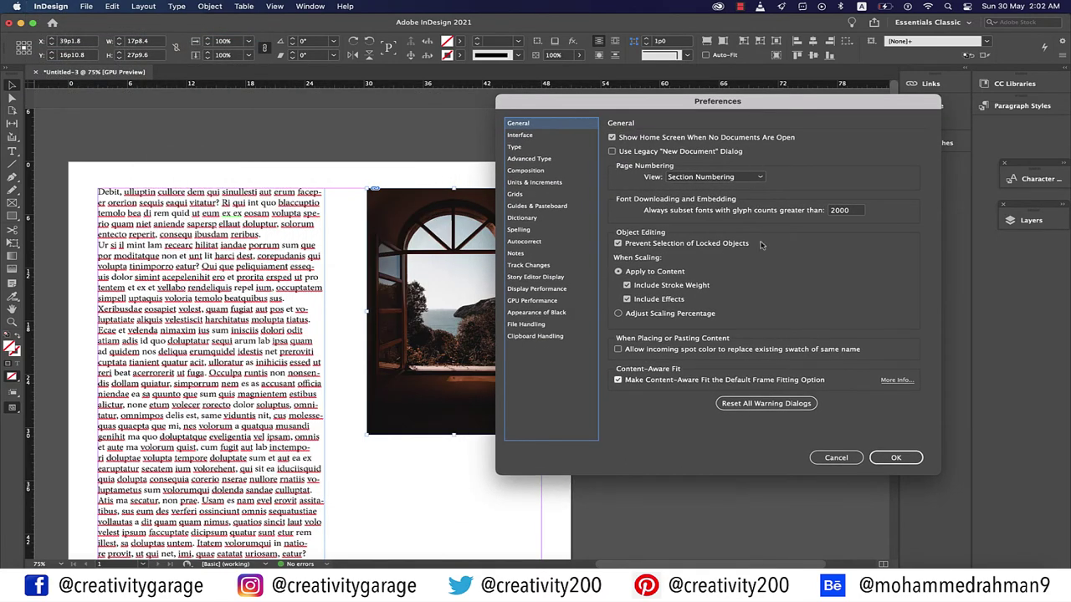
click(887, 458)
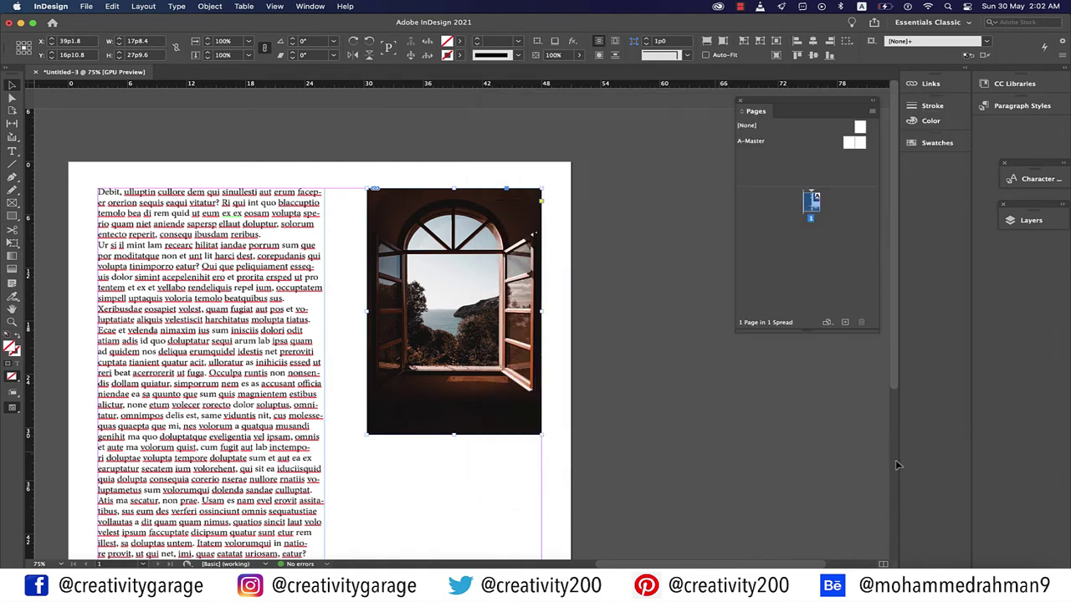
key(super+minus)
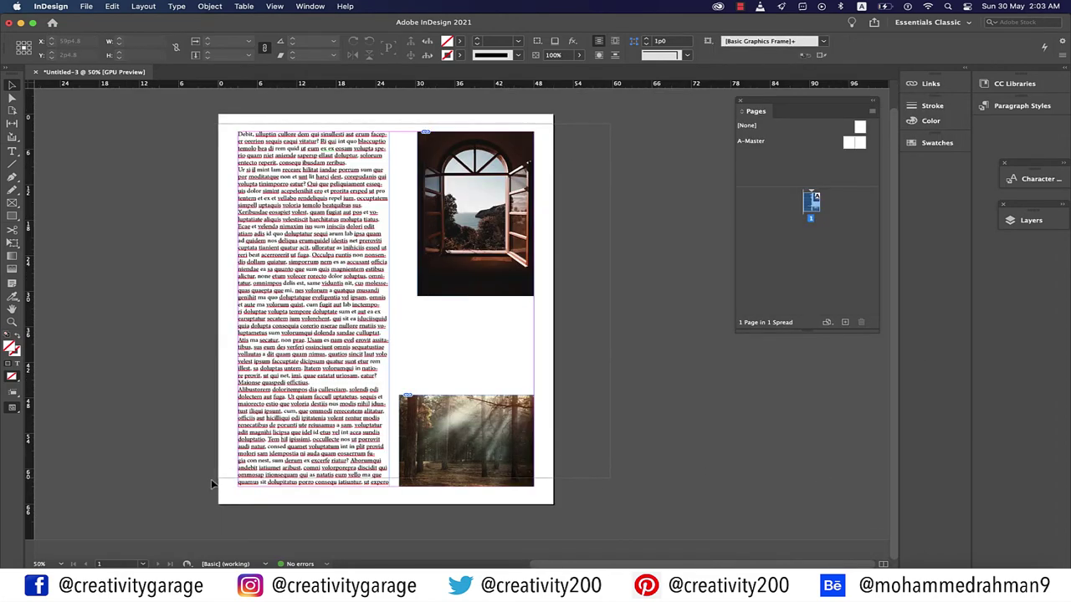
Step: Clear the page and draw a 3×3 grid of empty frames from the top-left margin
key(super+a)
key(BackSpace)
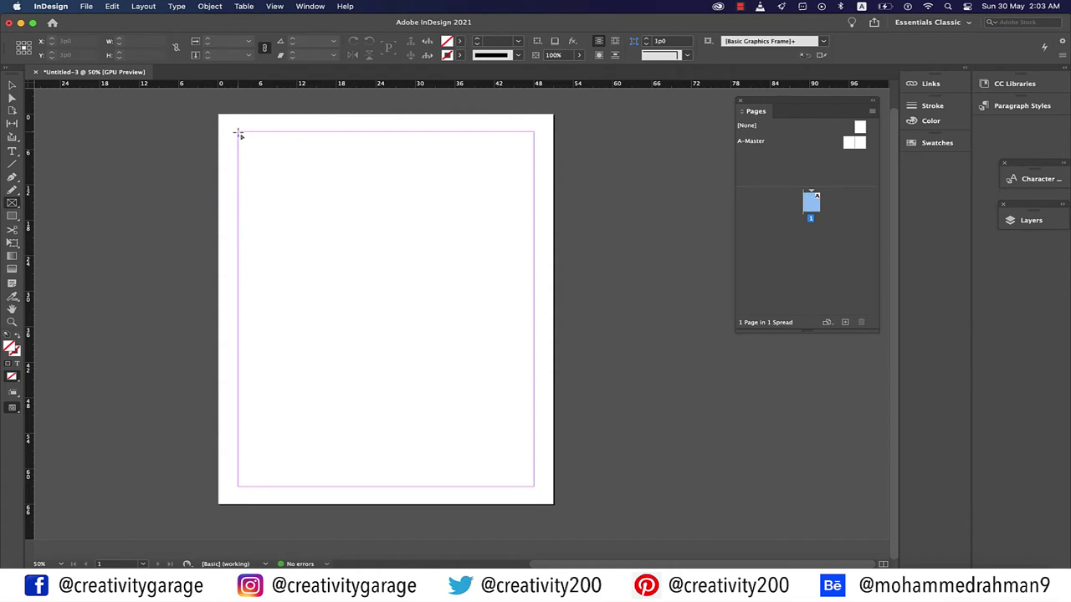
drag(239, 134, 535, 293)
key(Right)
key(Right)
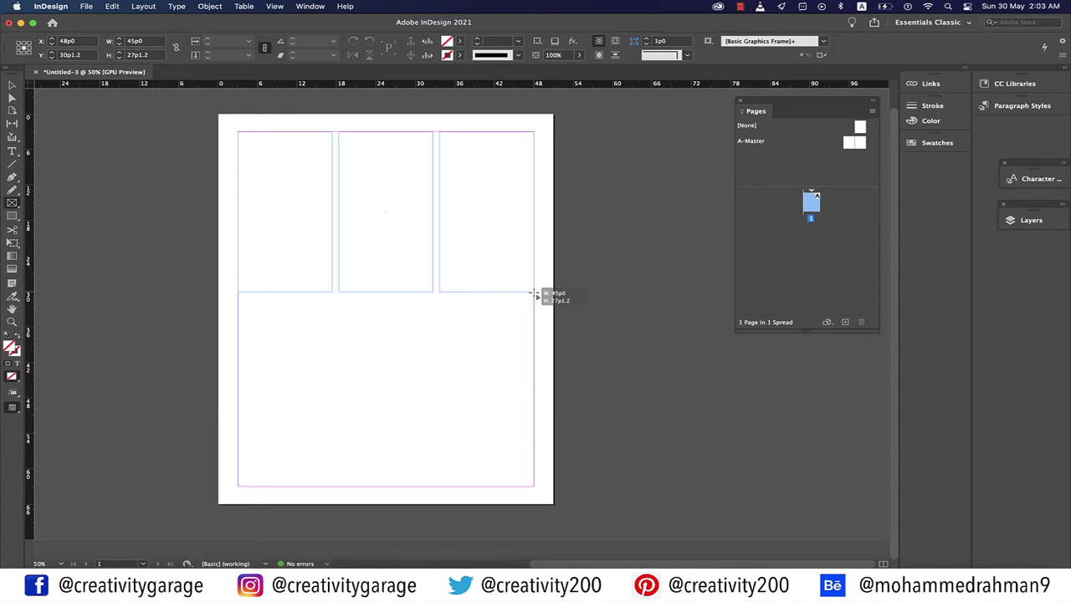
drag(535, 293, 536, 398)
key(Up)
key(Up)
key(Left)
key(Down)
key(Down)
key(Up)
key(Up)
key(Up)
key(Down)
key(Right)
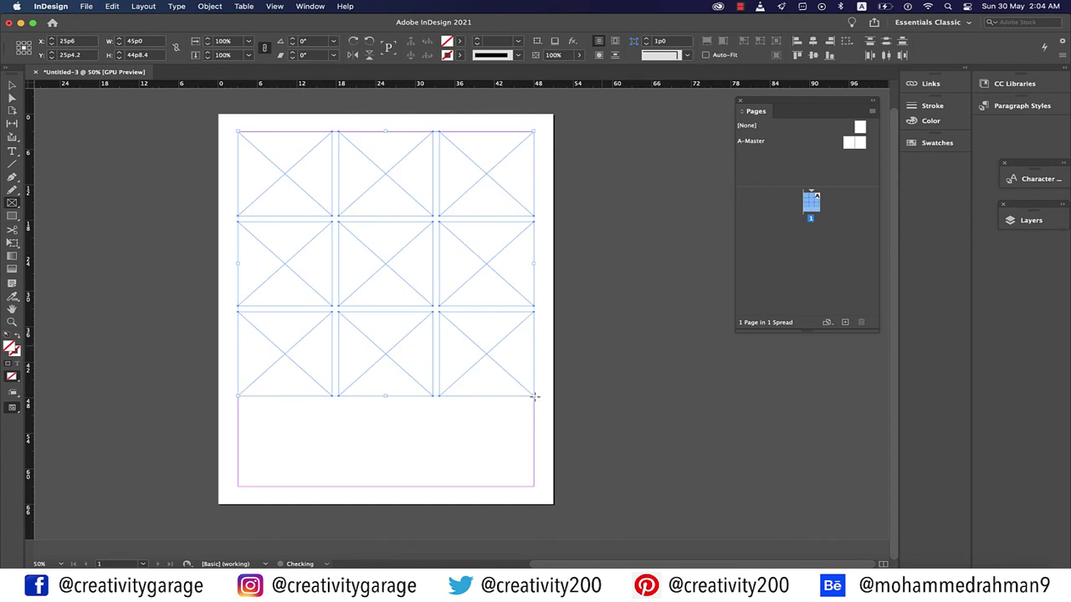
Step: Select all nine grid frames with the Selection tool
click(12, 85)
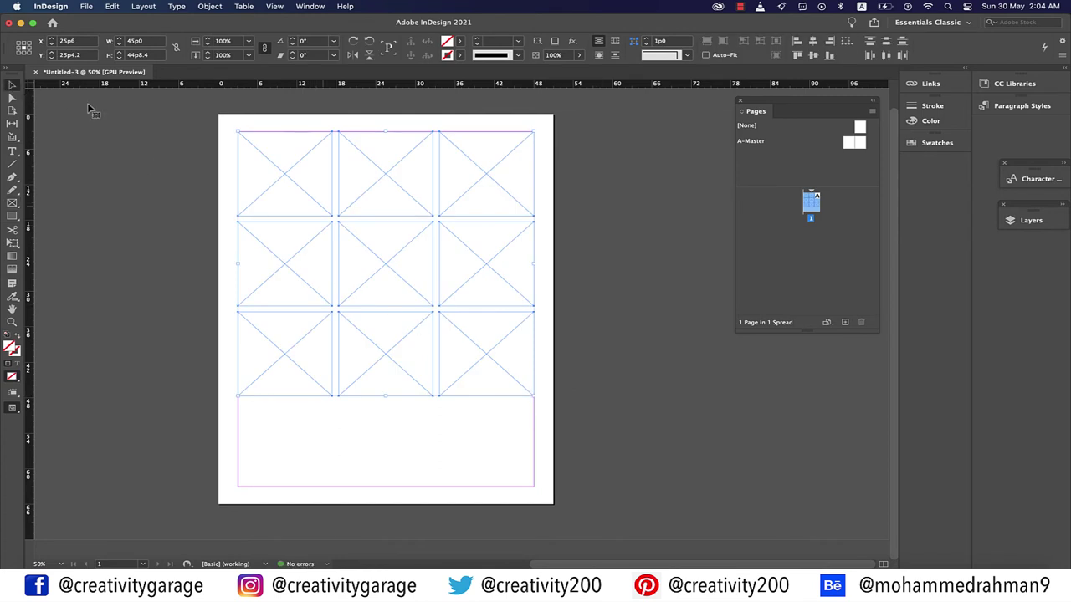
click(296, 162)
drag(234, 389, 232, 390)
Step: Load nine photos into the place cursor from the Place dialog
click(86, 7)
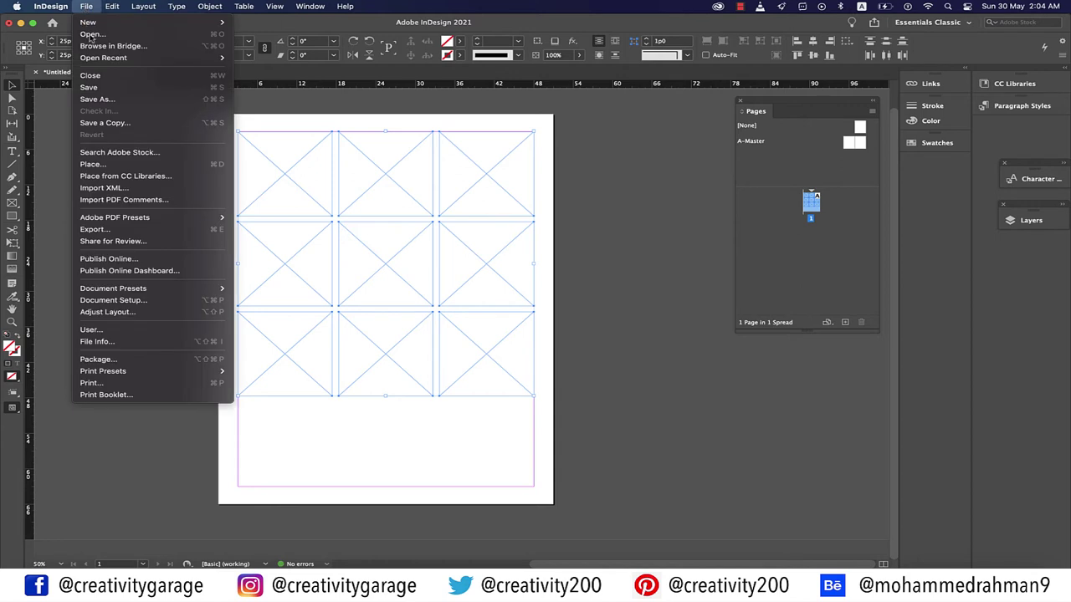
click(115, 164)
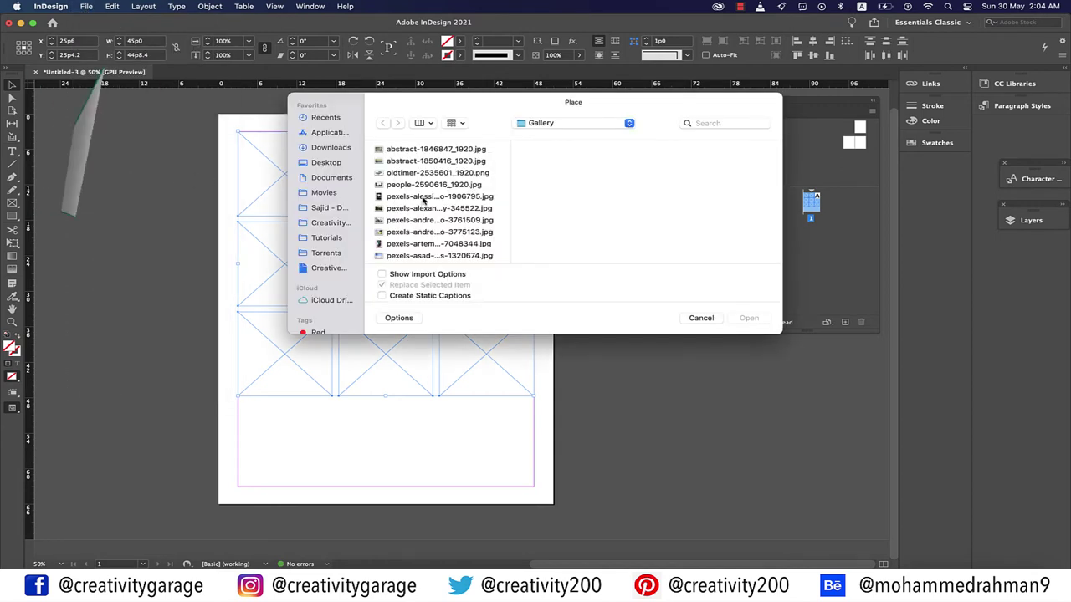
click(422, 197)
scroll(424, 199, down, 3)
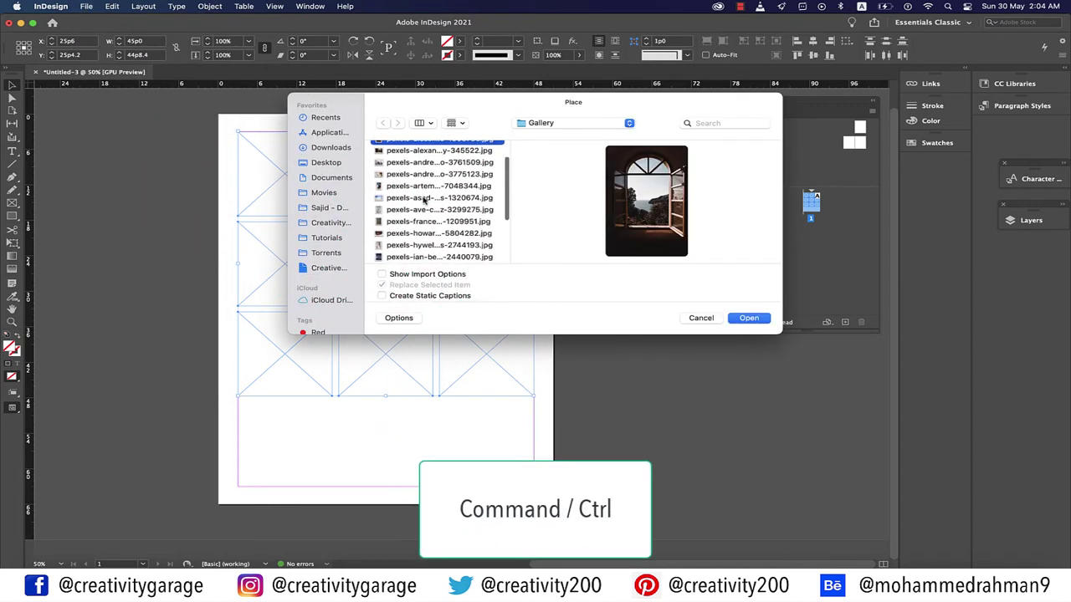
super+click(428, 152)
super+click(426, 163)
super+click(425, 175)
super+click(424, 187)
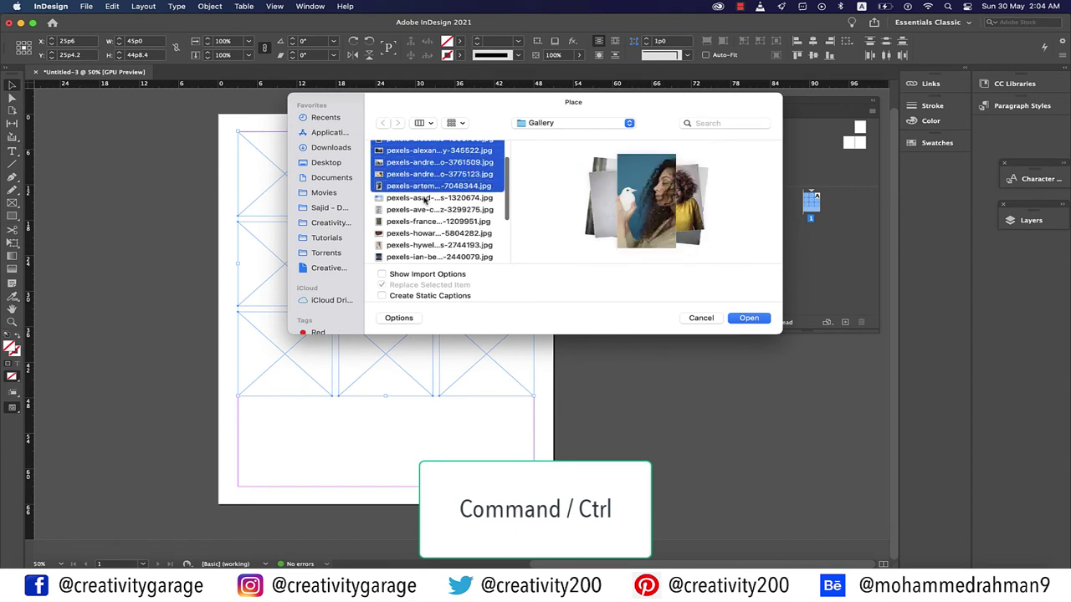
super+click(425, 198)
super+click(425, 210)
super+click(425, 222)
super+click(425, 233)
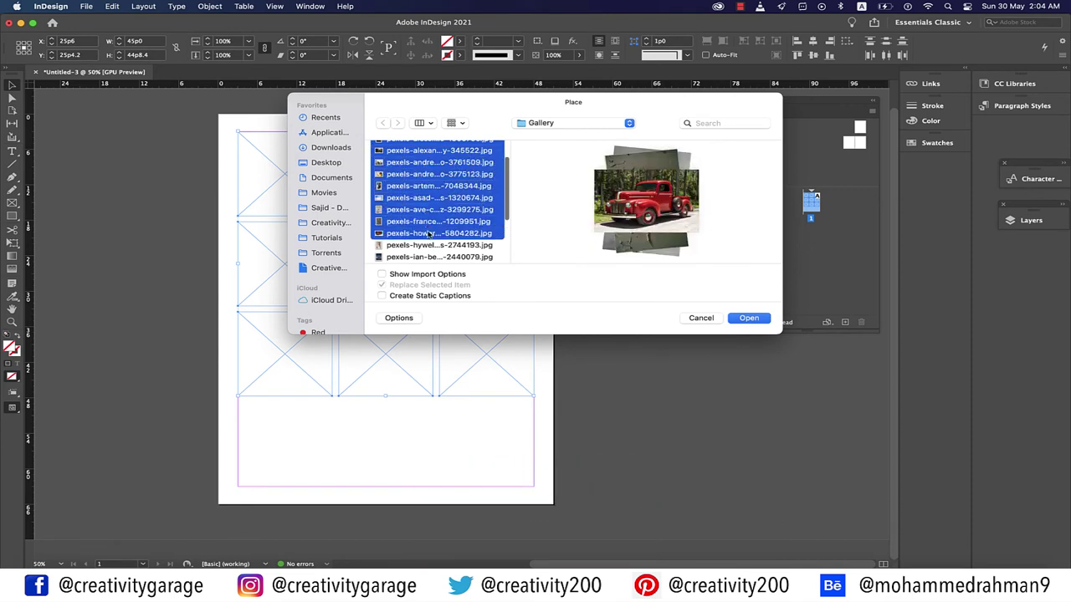
click(747, 319)
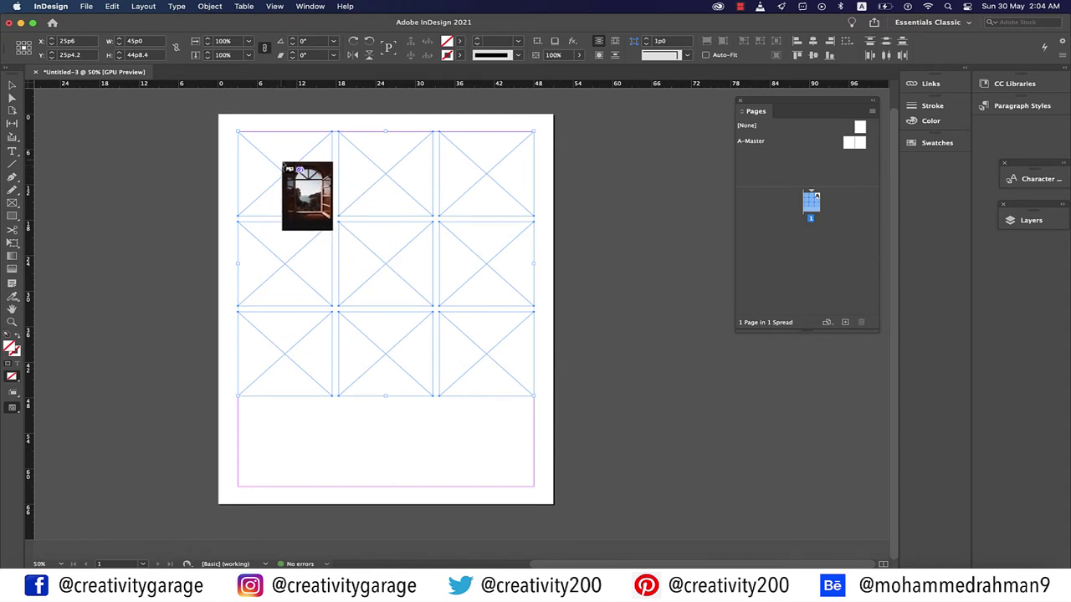
Step: Place the loaded photos into the grid frames, one per frame
click(289, 168)
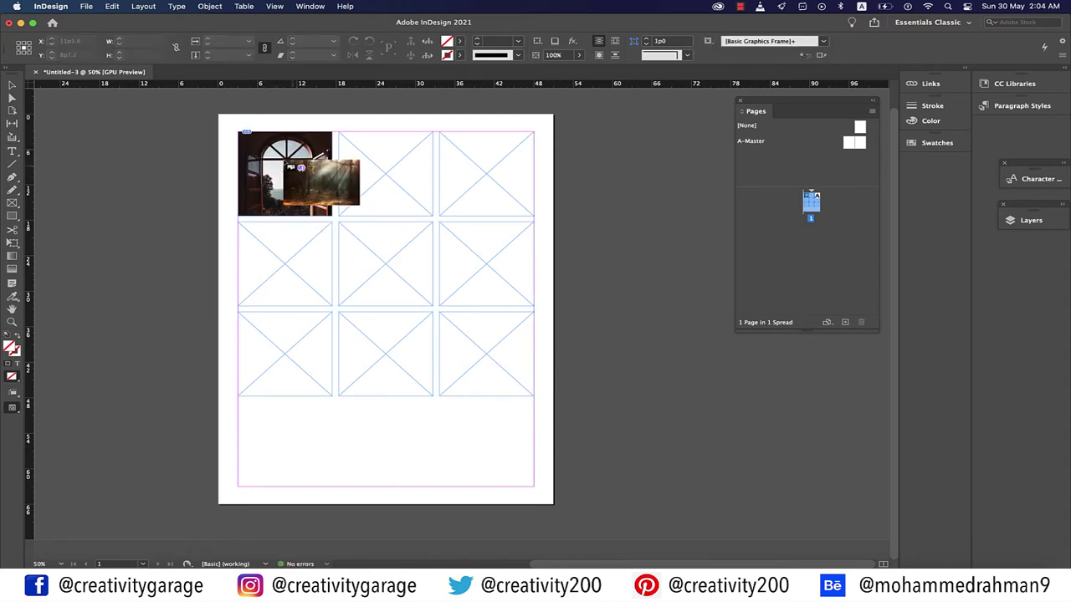
click(358, 172)
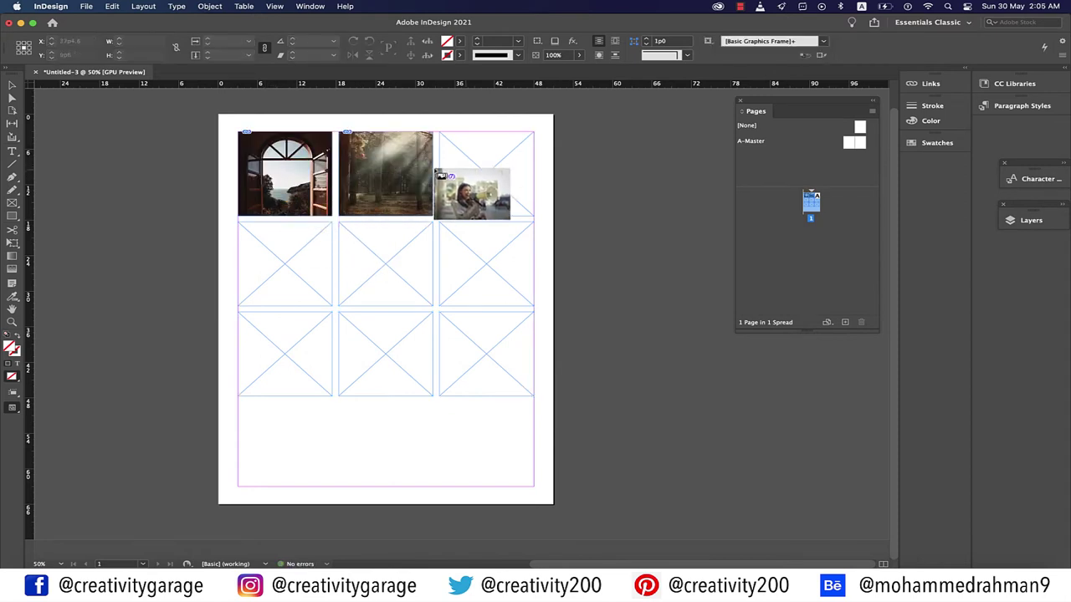
click(470, 173)
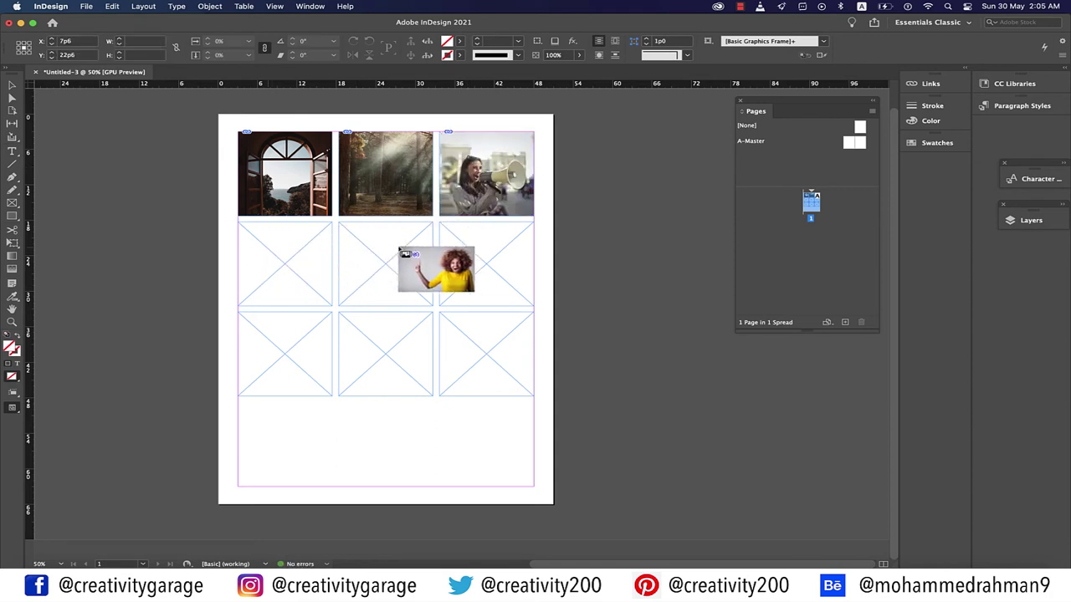
key(Escape)
click(471, 251)
click(271, 360)
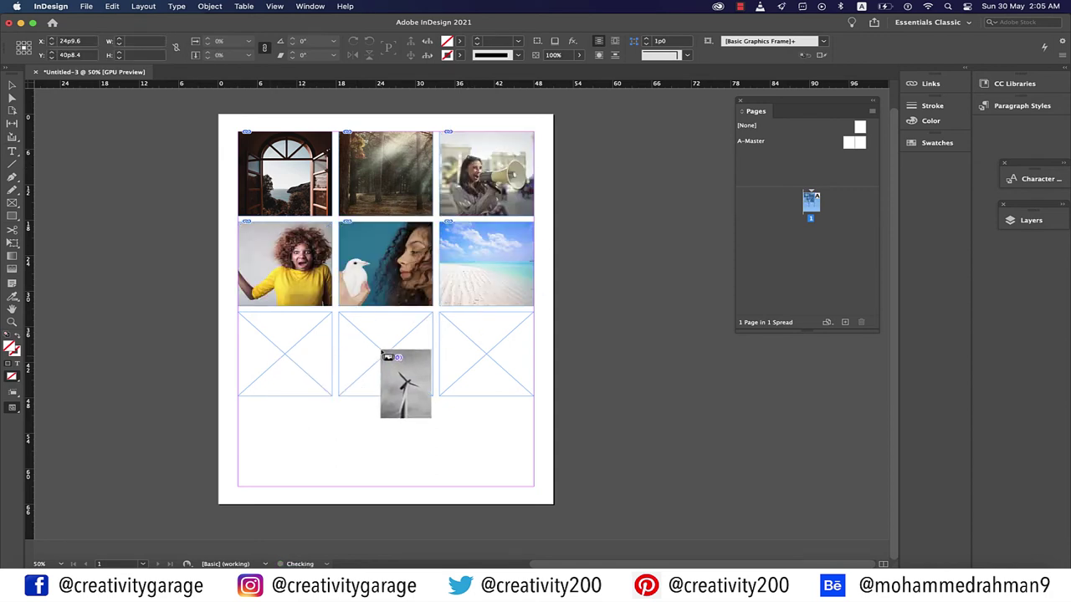
click(480, 343)
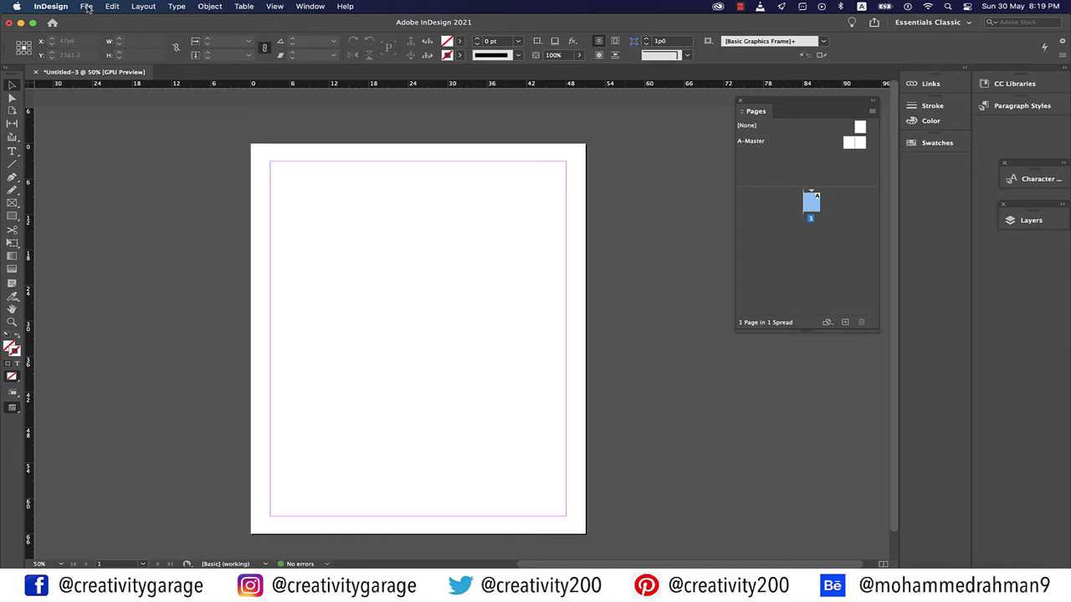
Step: Load several photos, starting with people-2590616_1920.jpg, into the place cursor
click(87, 7)
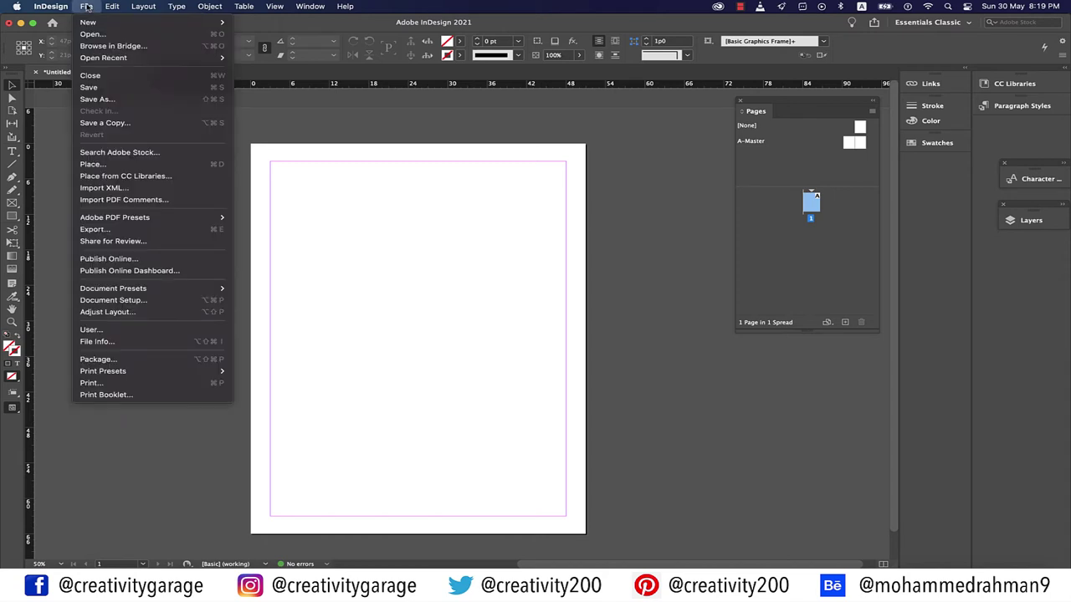
click(156, 165)
click(415, 173)
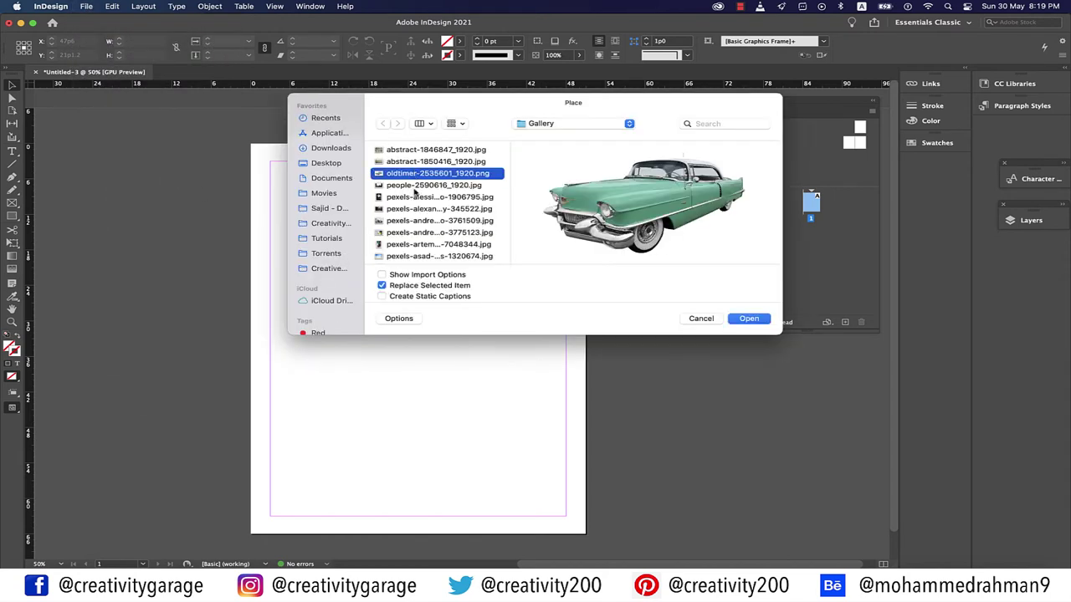
click(415, 186)
super+click(423, 209)
super+click(420, 198)
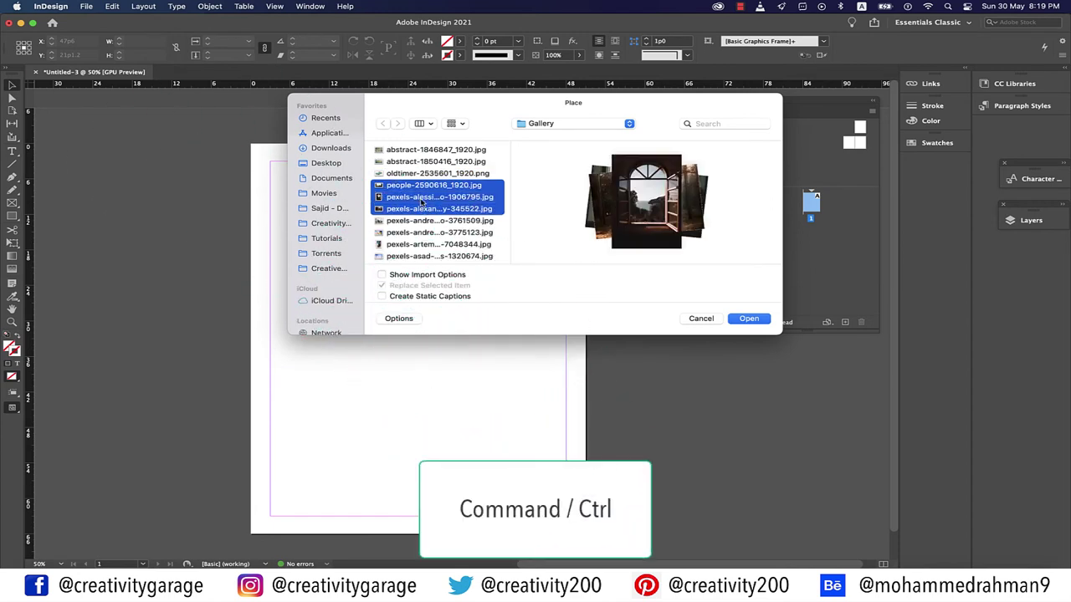
super+click(423, 221)
super+click(424, 232)
super+click(425, 244)
super+click(426, 256)
scroll(428, 232, down, 2)
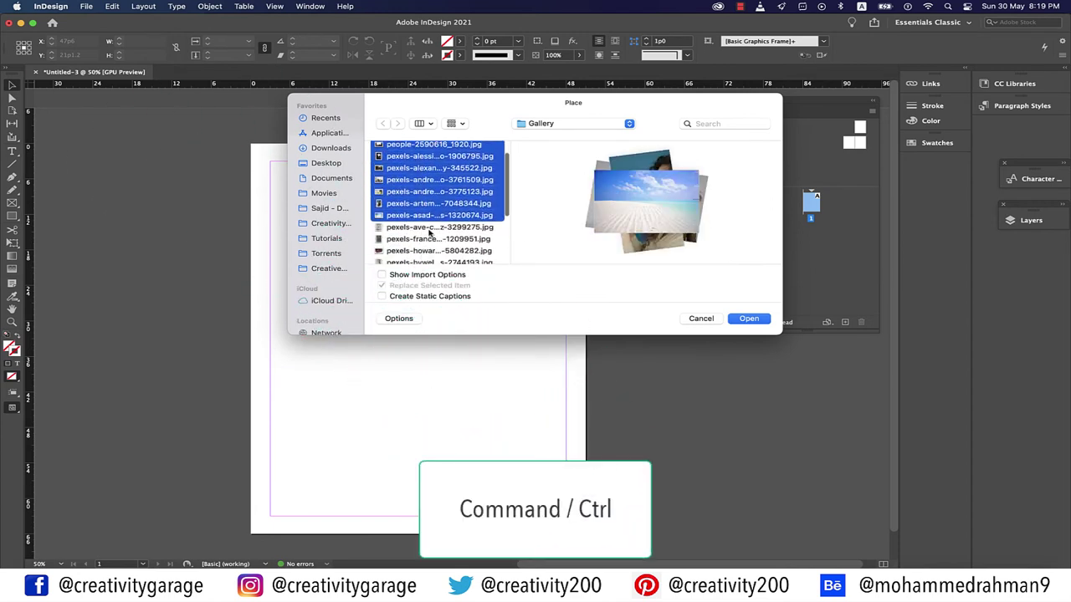
super+click(428, 231)
click(747, 319)
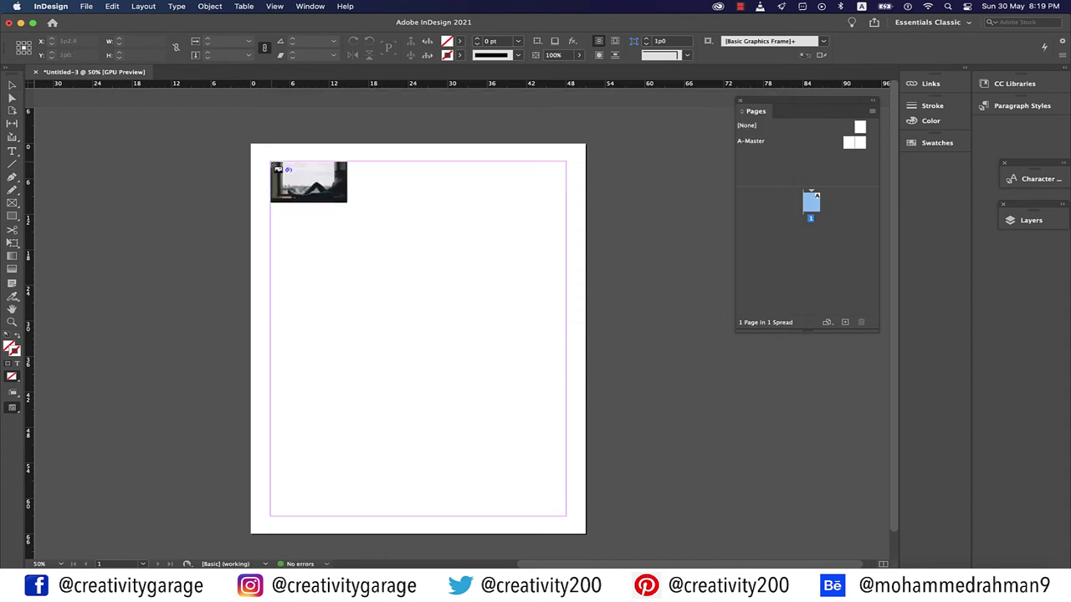
Step: Drag out a 3×3 grid of placed photos from the top-left margin corner
drag(274, 165, 563, 407)
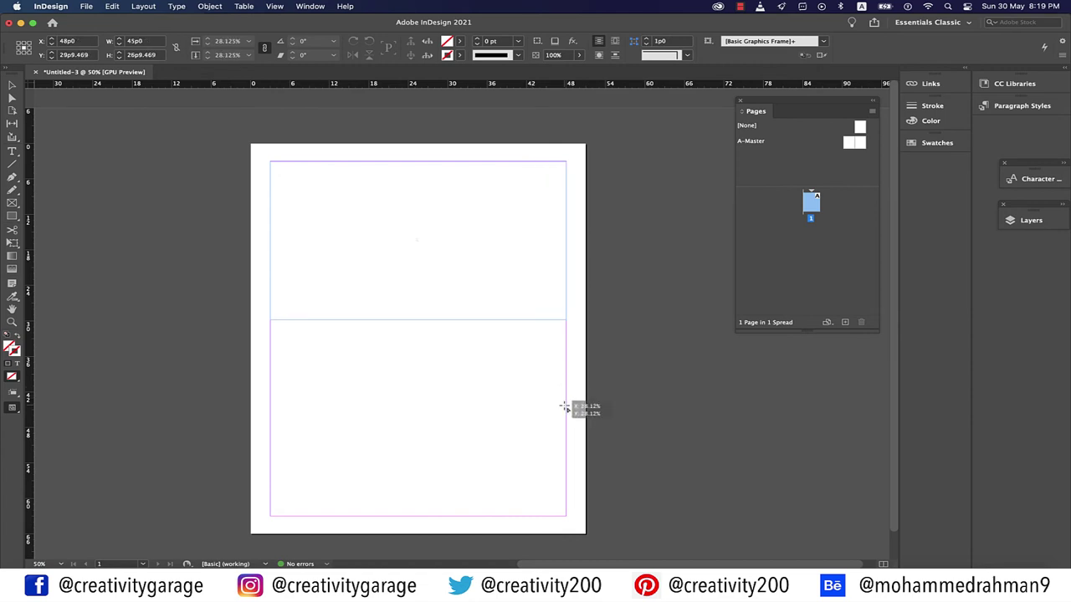
key(Right)
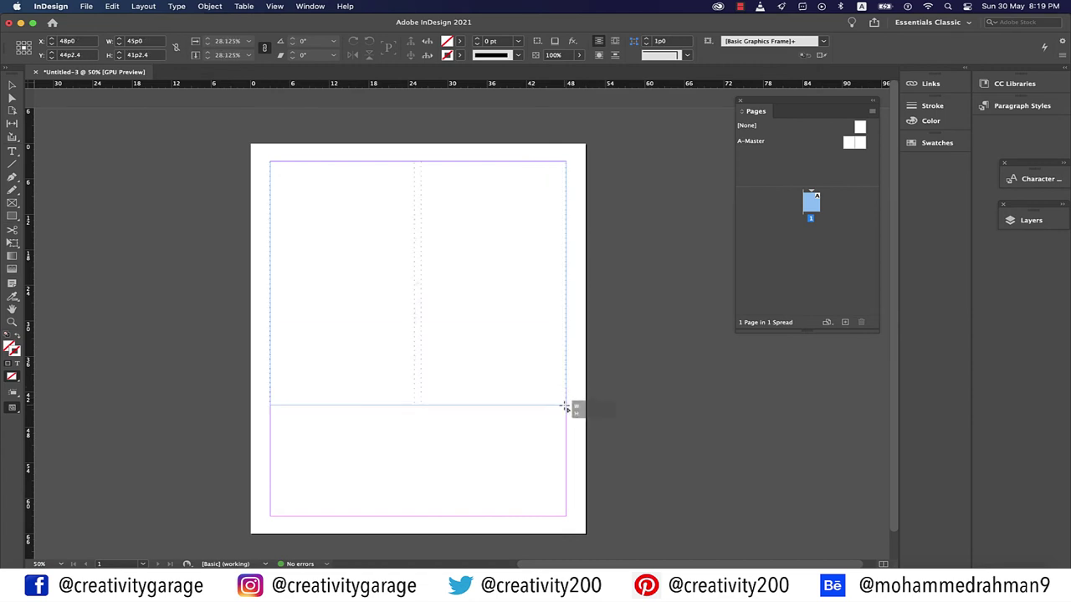
key(Right)
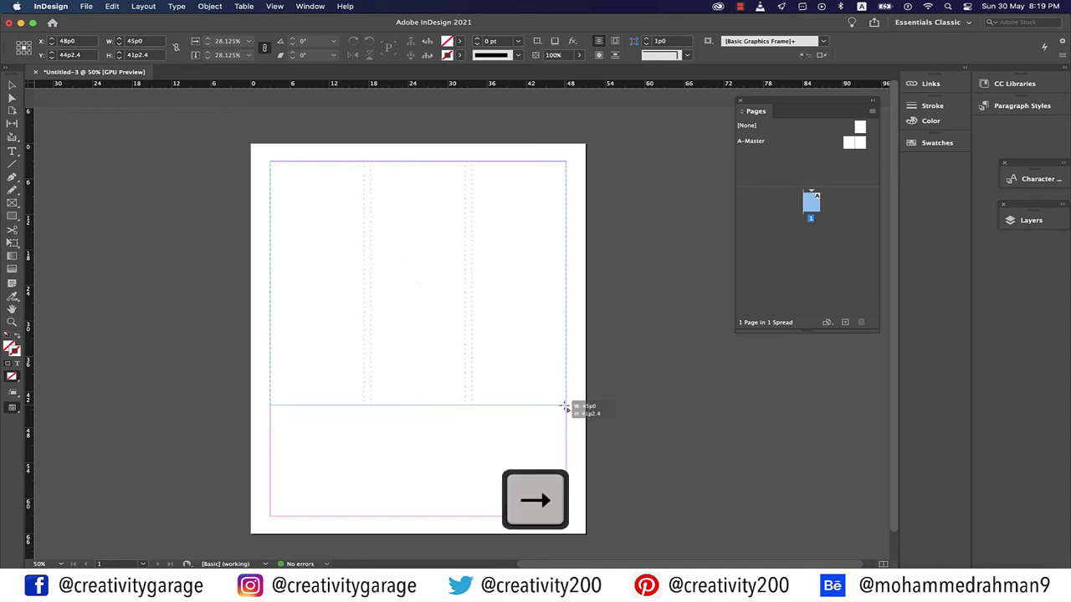
key(Up)
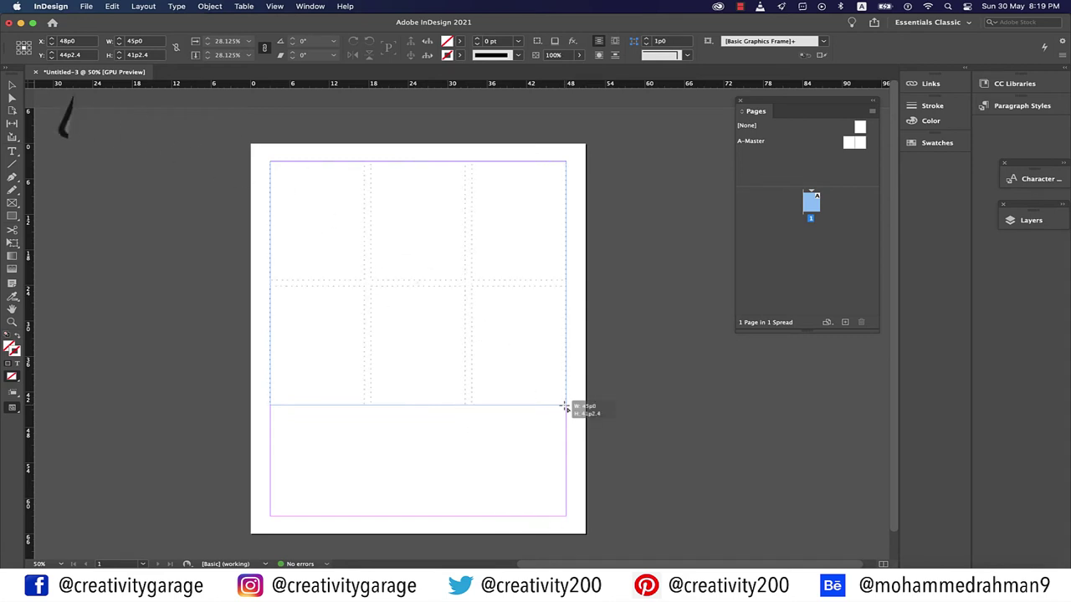
key(Up)
drag(566, 407, 566, 410)
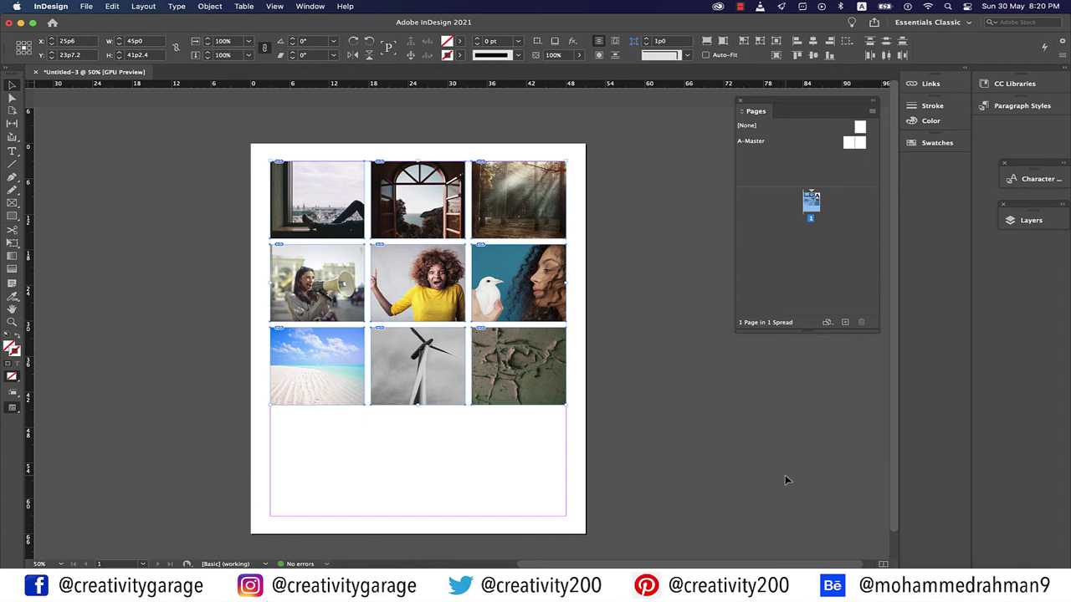
Step: Reposition the top-left photo in its frame and move the turbine photo below the grid
drag(310, 193, 409, 199)
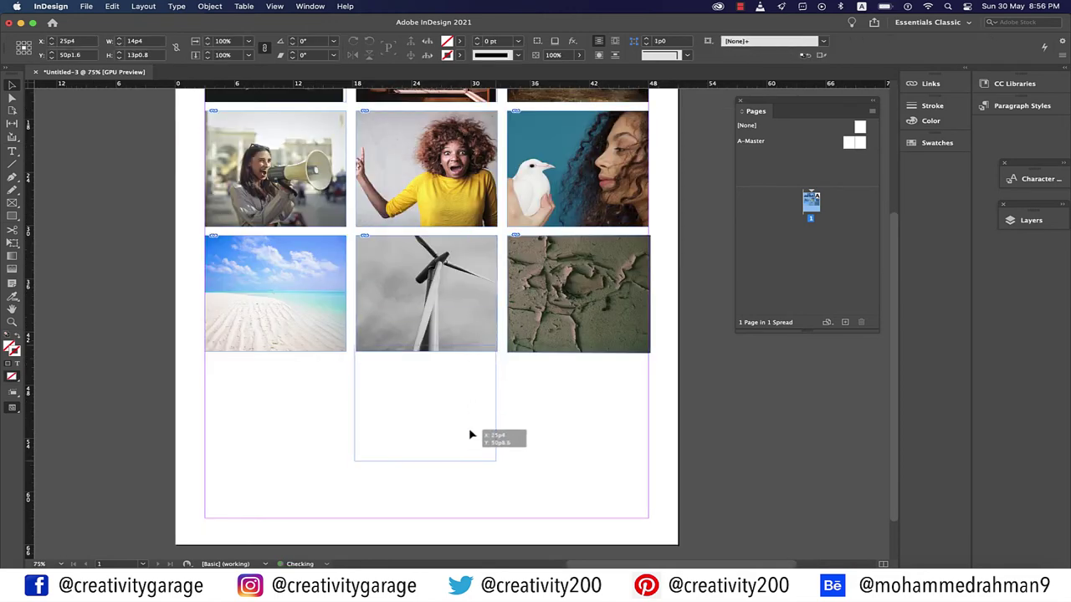
drag(470, 434, 480, 463)
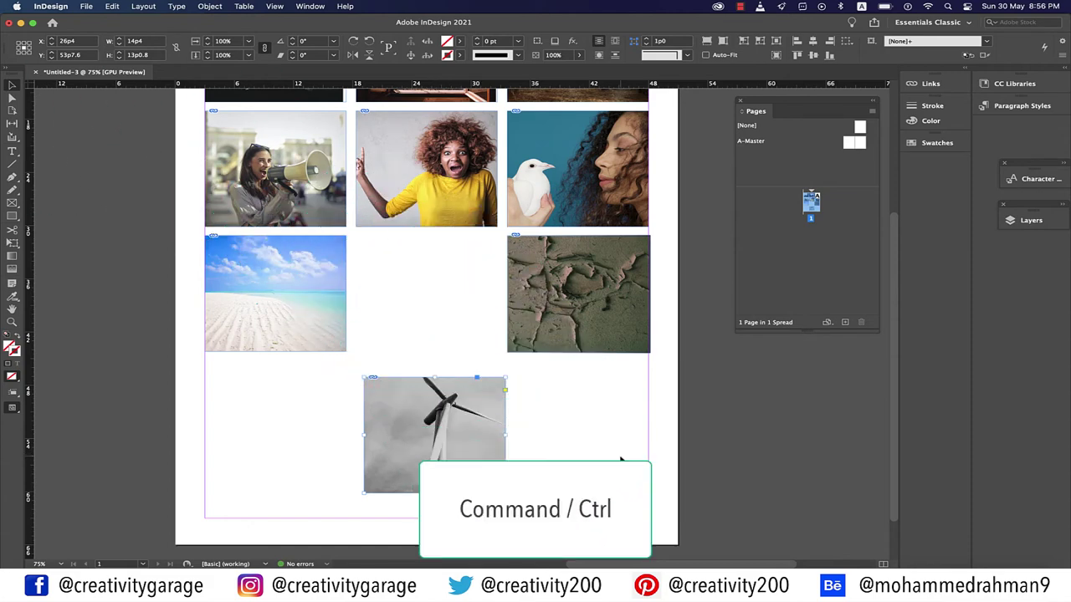
key(super+period)
key(super+period)
key(super+period)
key(super+period)
key(super+period)
key(super+period)
key(super+period)
key(super+period)
key(super+period)
key(super+period)
key(super+period)
key(super+period)
key(super+period)
key(super+period)
key(super+period)
key(super+period)
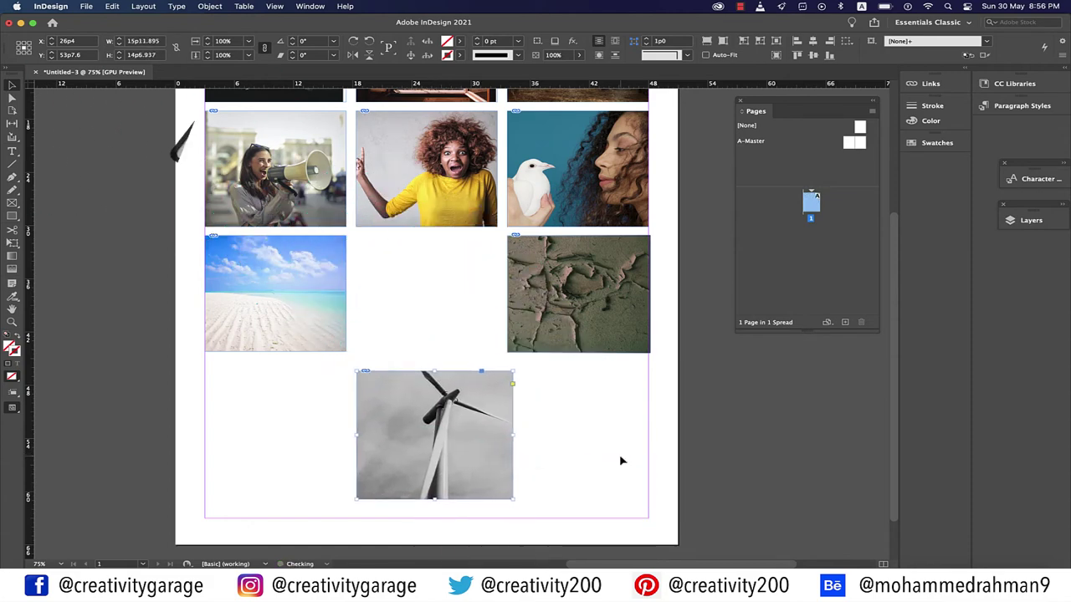
key(super+period)
key(super+period)
key(super+period)
key(super+period)
key(super+period)
key(super+period)
key(super+period)
key(super+period)
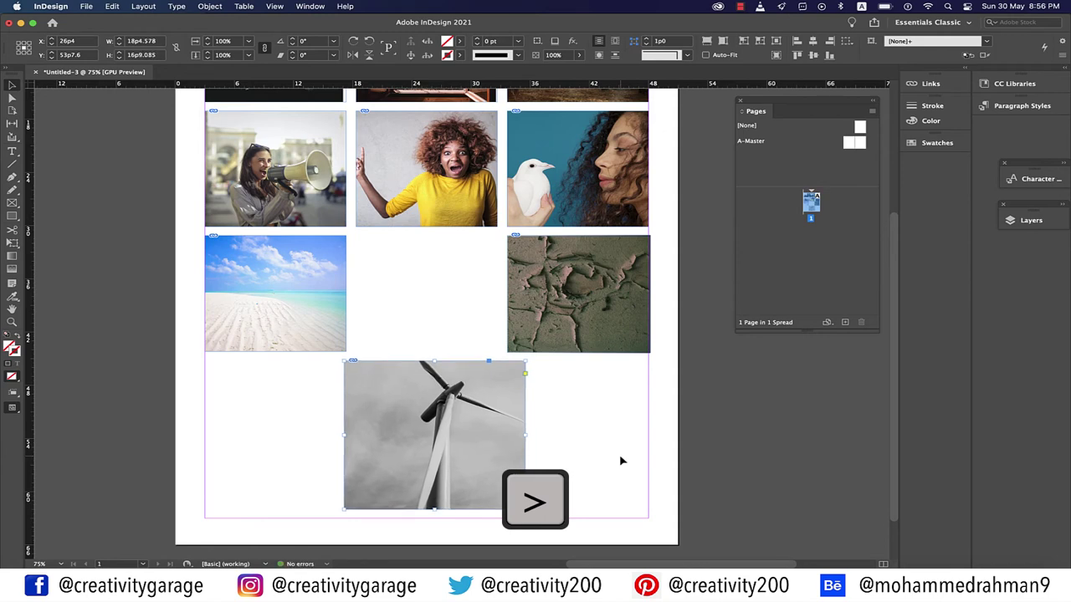
key(super+z)
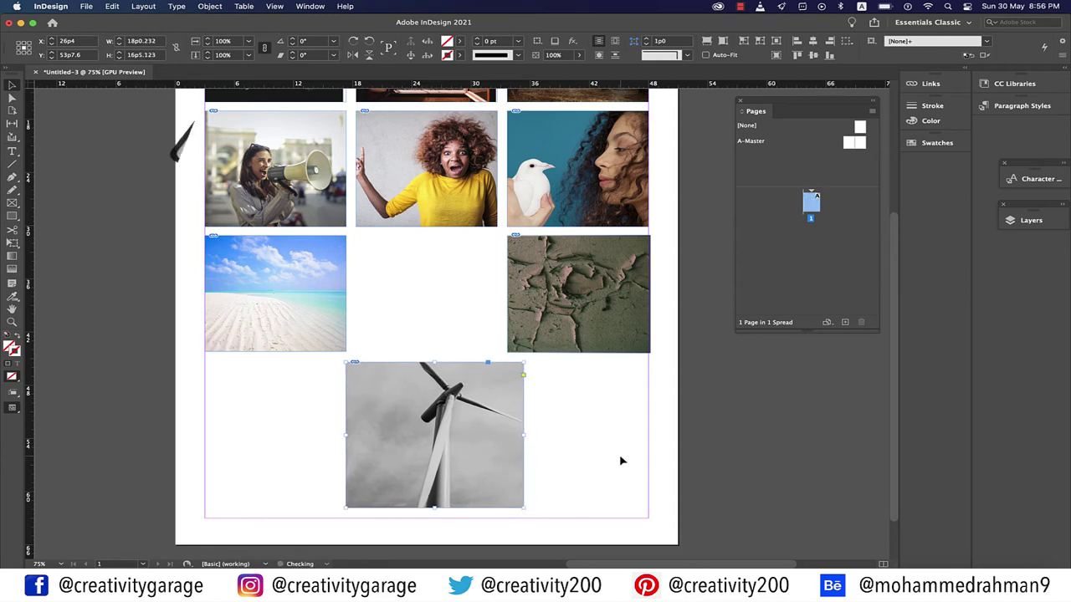
key(super+comma)
key(super+comma)
key(super+comma)
key(super+comma)
key(super+comma)
key(super+comma)
key(super+comma)
key(super+comma)
key(super+comma)
key(super+comma)
key(super+comma)
key(super+comma)
key(super+comma)
key(super+comma)
key(super+comma)
key(super+comma)
key(super+comma)
key(super+comma)
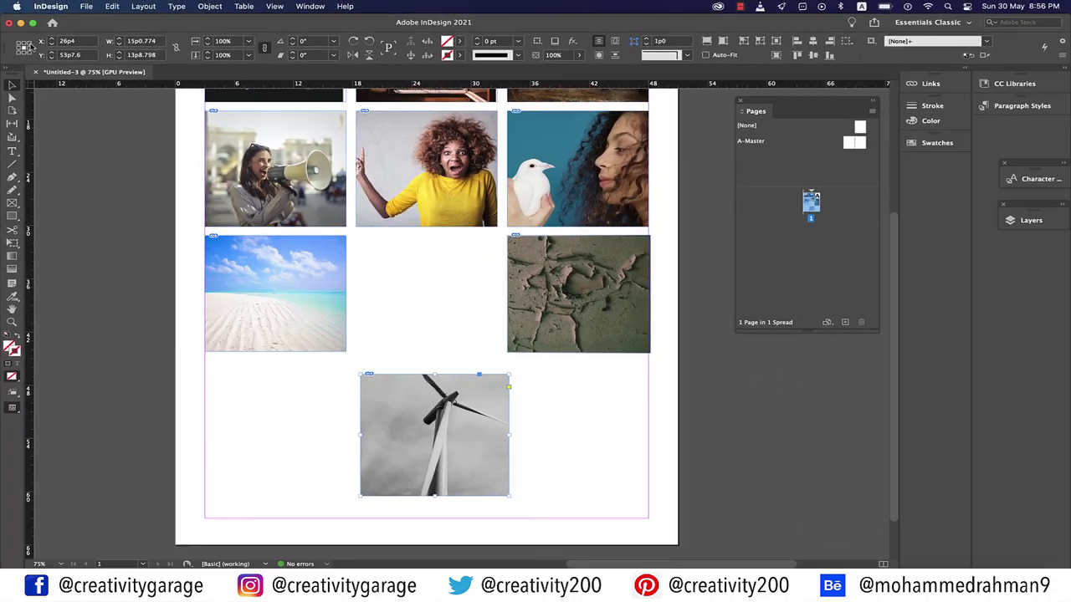
Step: Scale the turbine photo from its top-right reference point to 14p9.212 × 13p5.551
click(62, 67)
key(super+period)
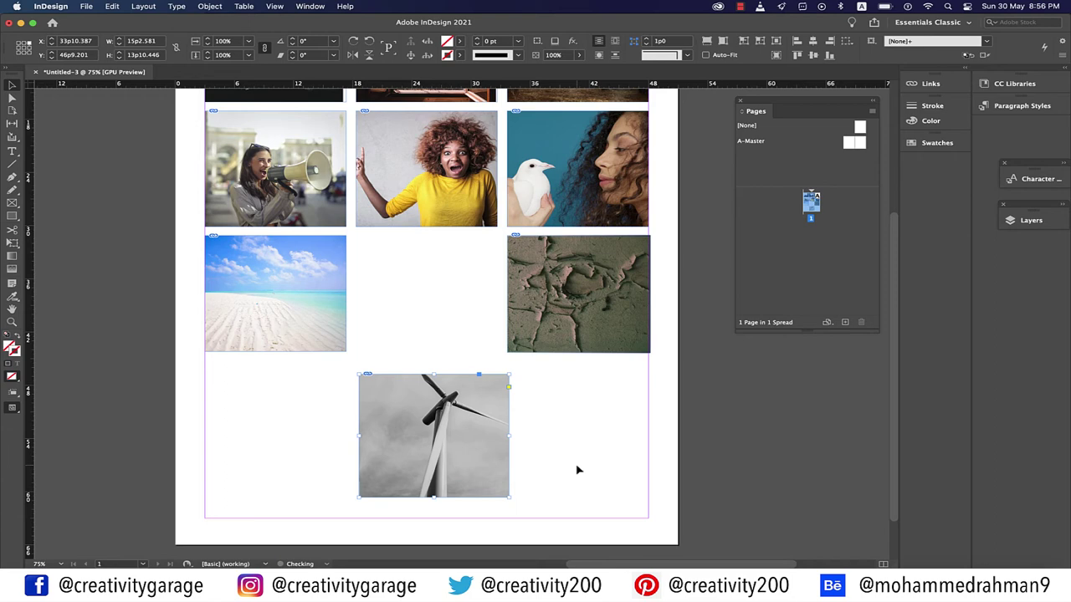
key(super+period)
key(super+period)
key(super+period)
key(super+period)
key(super+period)
key(super+period)
key(super+period)
key(super+period)
key(super+period)
key(super+period)
key(super+period)
key(super+period)
key(super+period)
key(super+period)
key(super+period)
key(super+period)
key(super+period)
key(super+period)
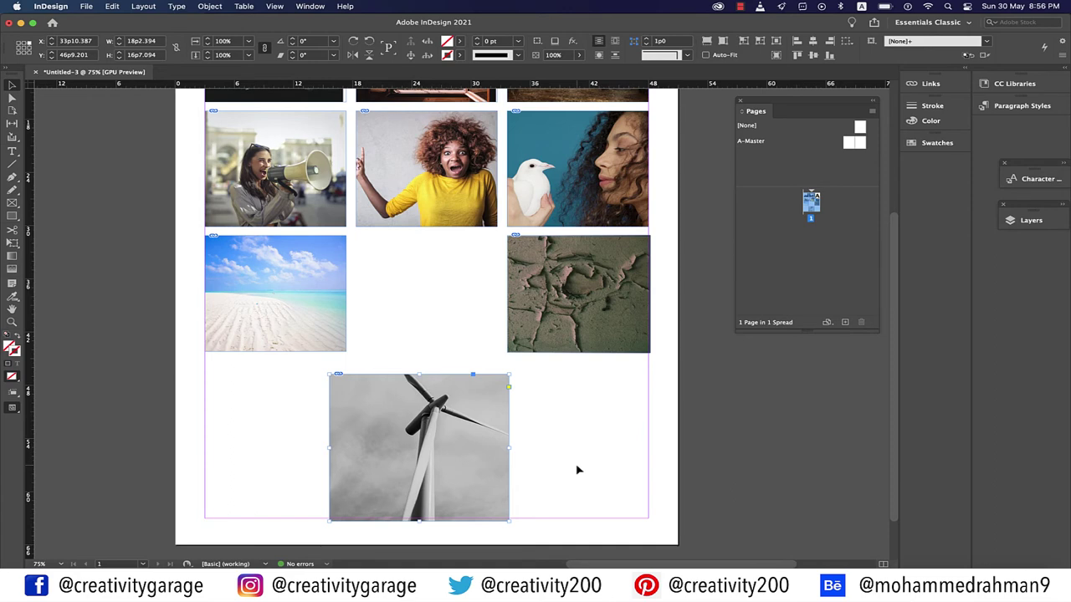
key(super+comma)
key(super+comma)
key(super+comma)
key(super+comma)
key(super+comma)
key(super+comma)
key(super+comma)
key(super+comma)
key(super+comma)
key(super+comma)
key(super+comma)
key(super+comma)
key(super+comma)
key(super+comma)
key(super+comma)
key(super+comma)
key(super+comma)
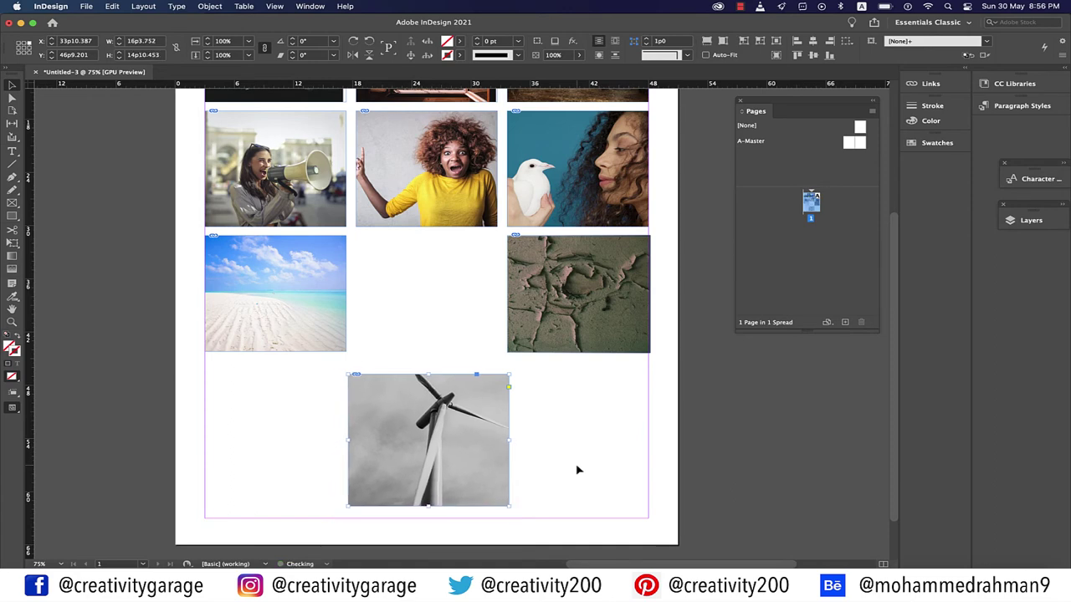
key(super+comma)
key(super+comma)
key(super+comma)
key(super+comma)
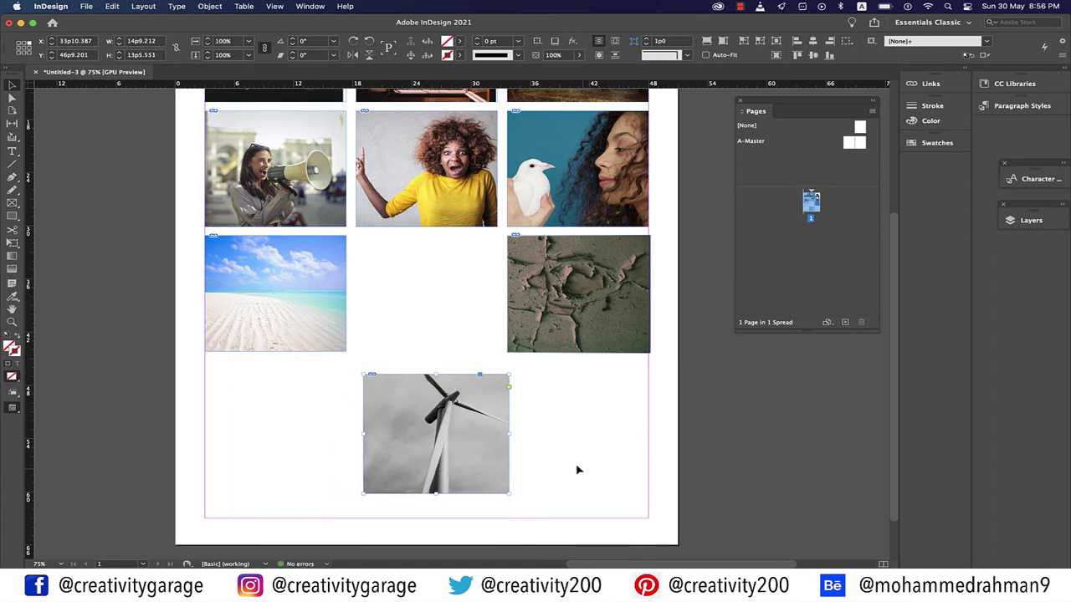
Step: Try Flip Horizontal and Flip Vertical on the turbine photo, reverting both
click(355, 56)
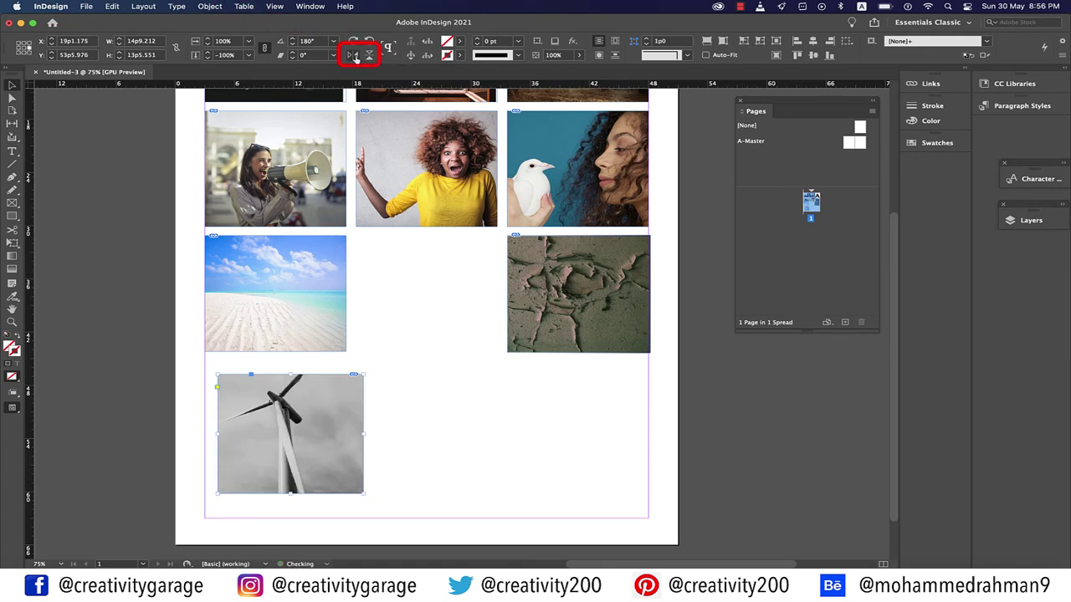
click(355, 56)
click(368, 55)
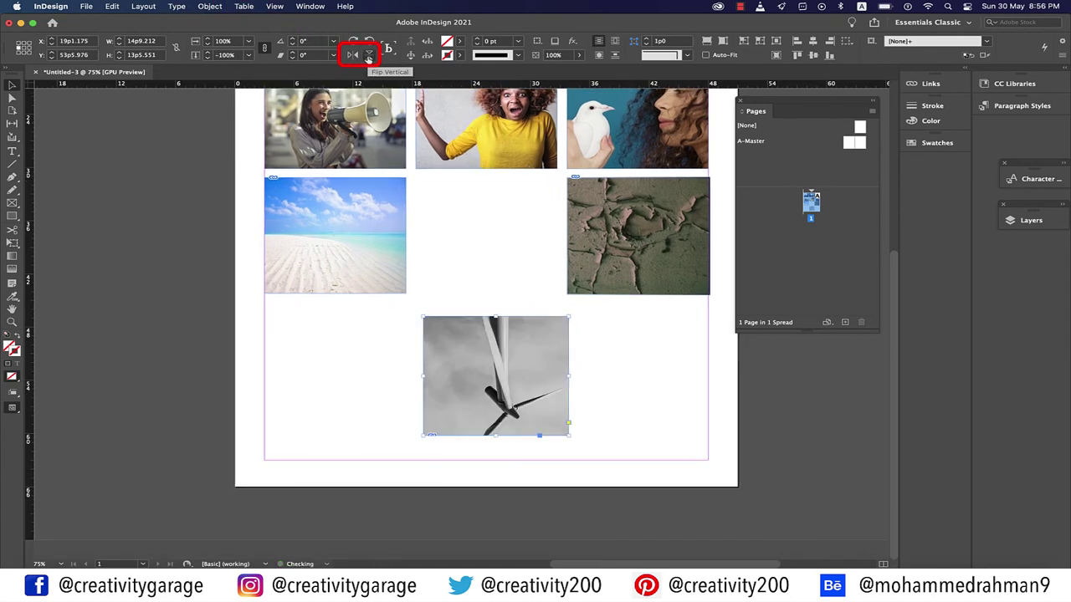
click(369, 55)
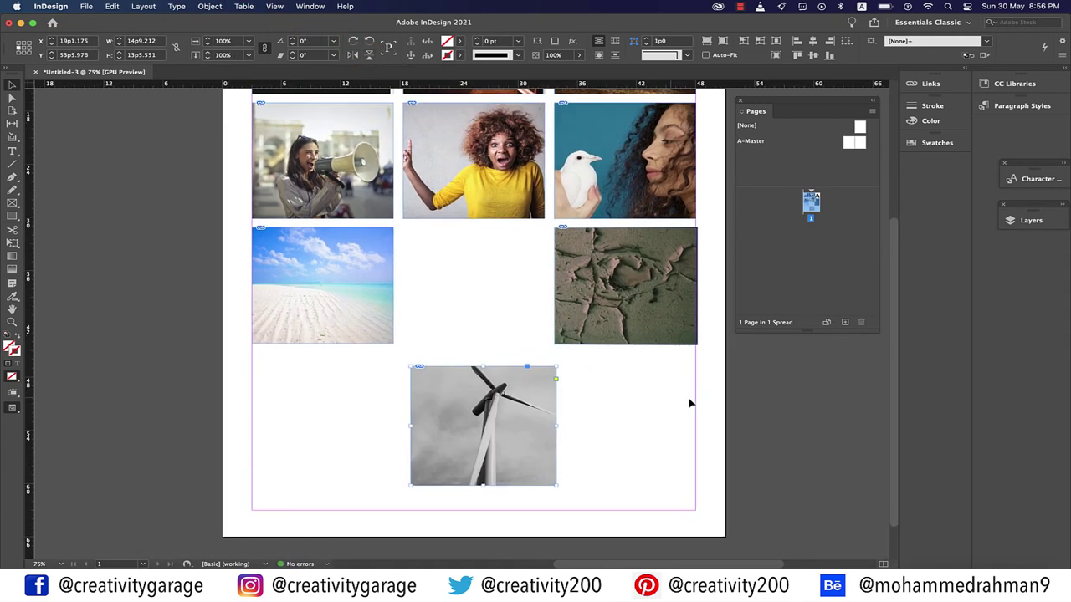
Step: Flip the turbine frame upside down by dragging its edges past the opposite sides
scroll(687, 397, right, 2)
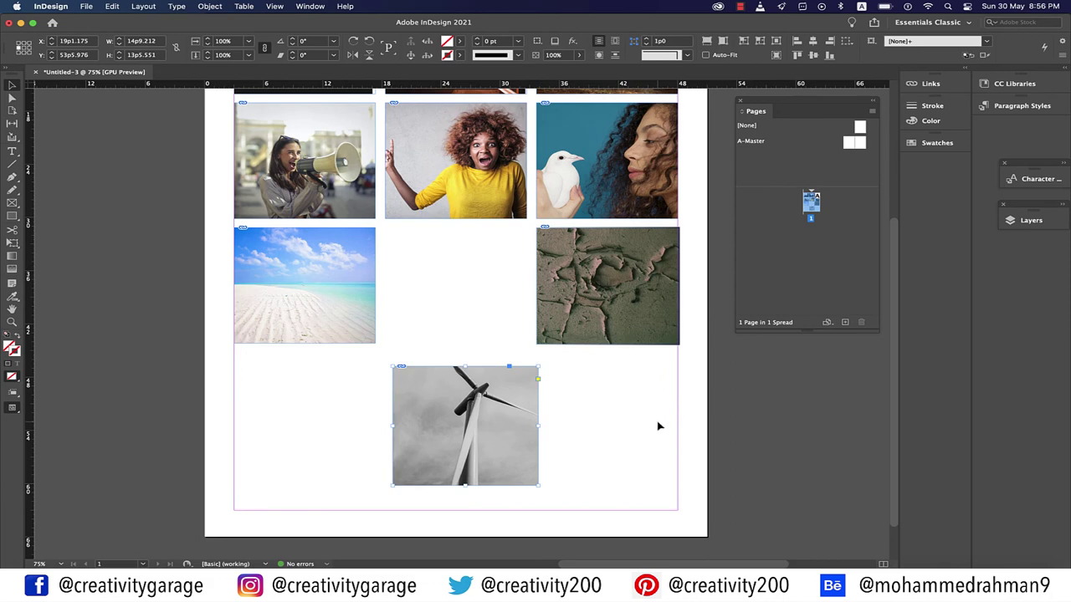
mouse_move(538, 428)
mouse_down()
mouse_move(390, 437)
mouse_move(249, 426)
mouse_move(535, 446)
mouse_up()
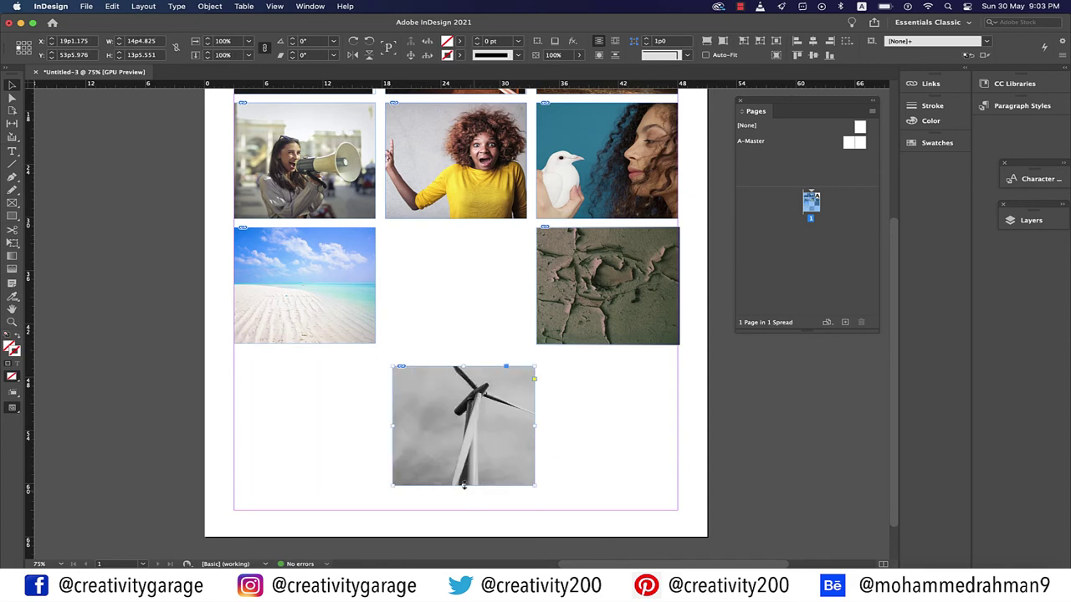
drag(461, 433, 449, 502)
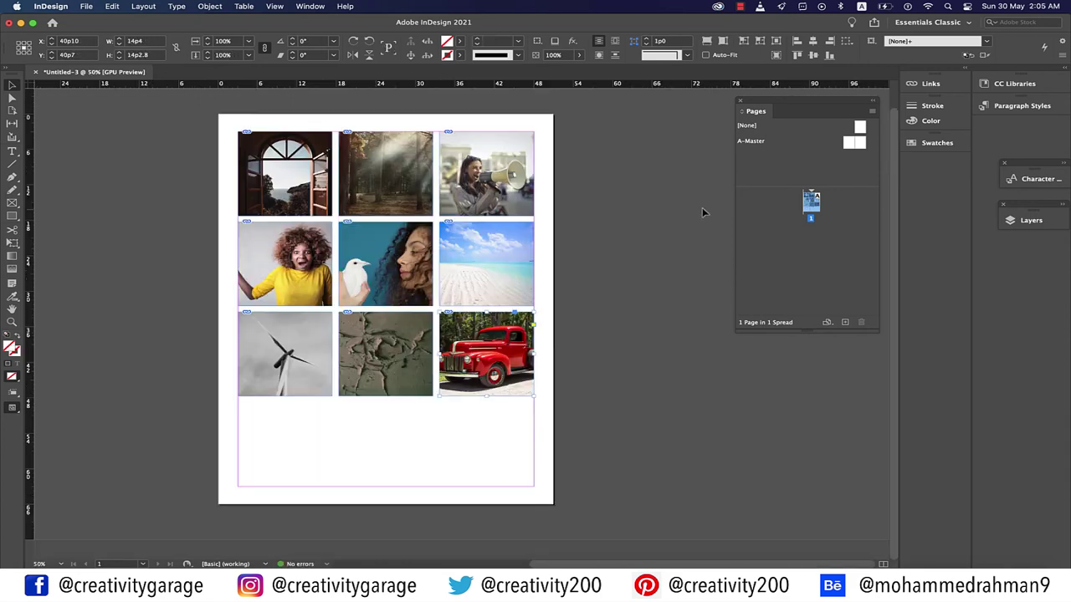
click(651, 209)
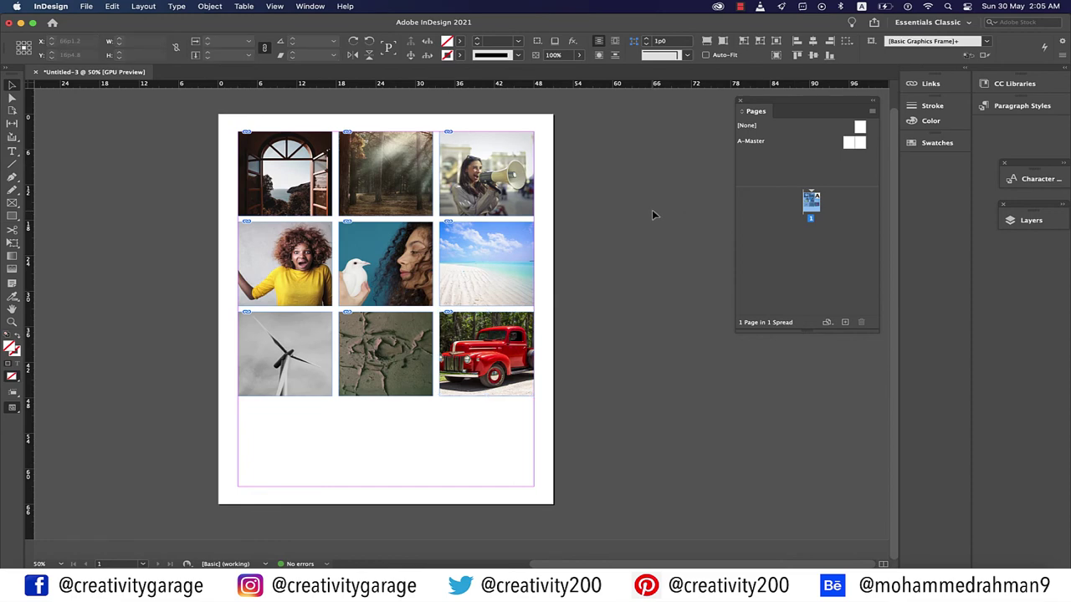
click(365, 370)
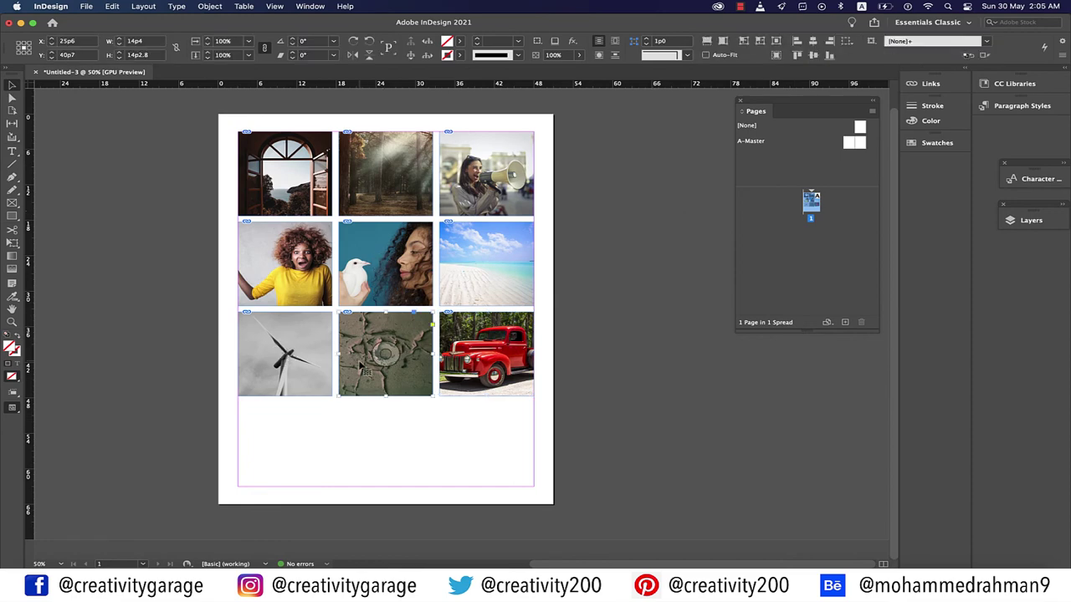
key(BackSpace)
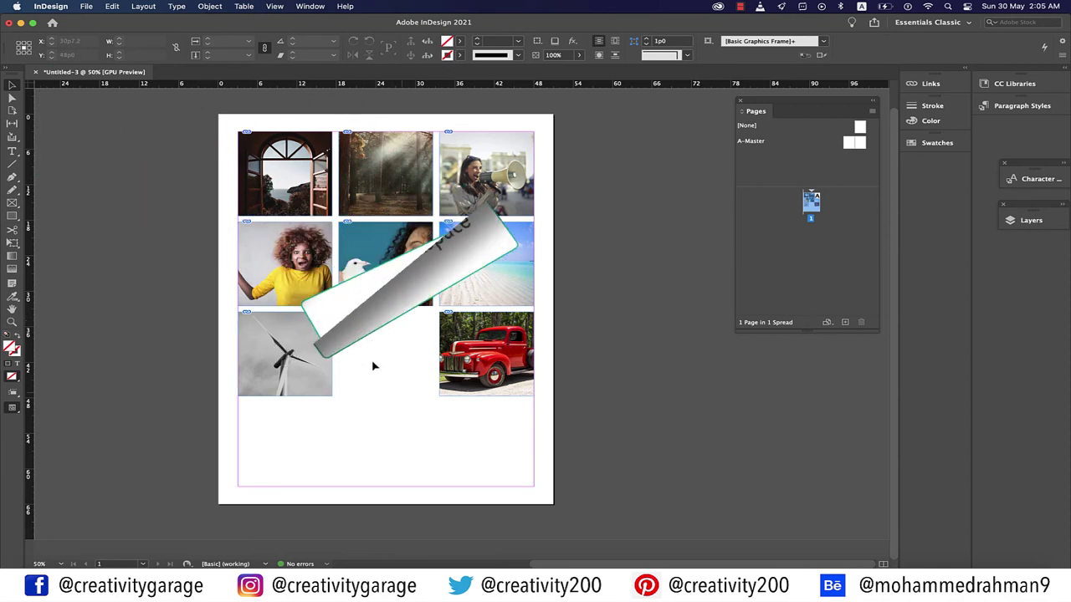
key(super+z)
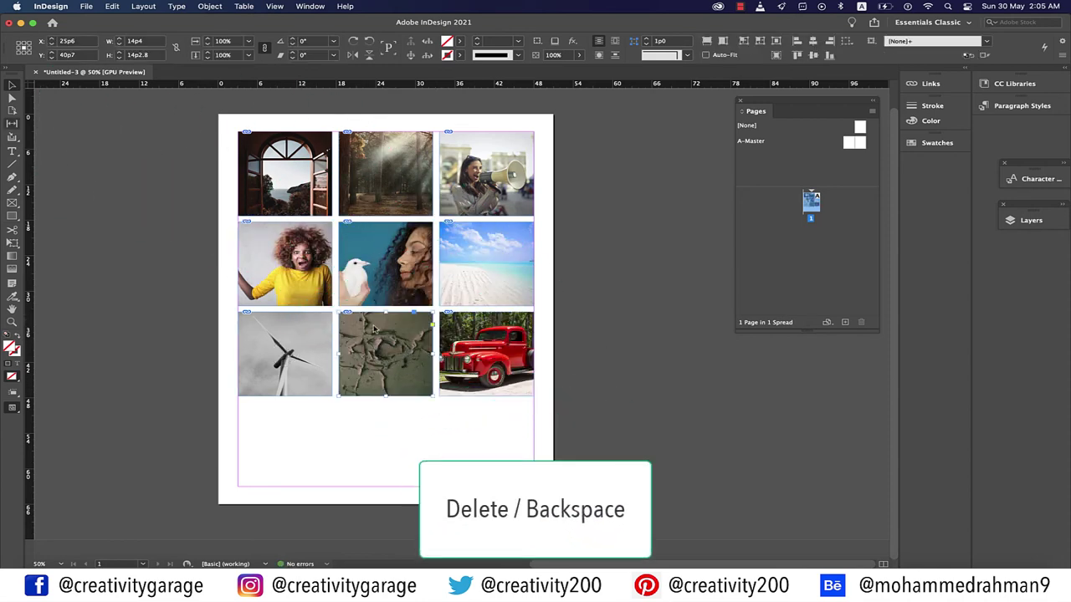
click(12, 98)
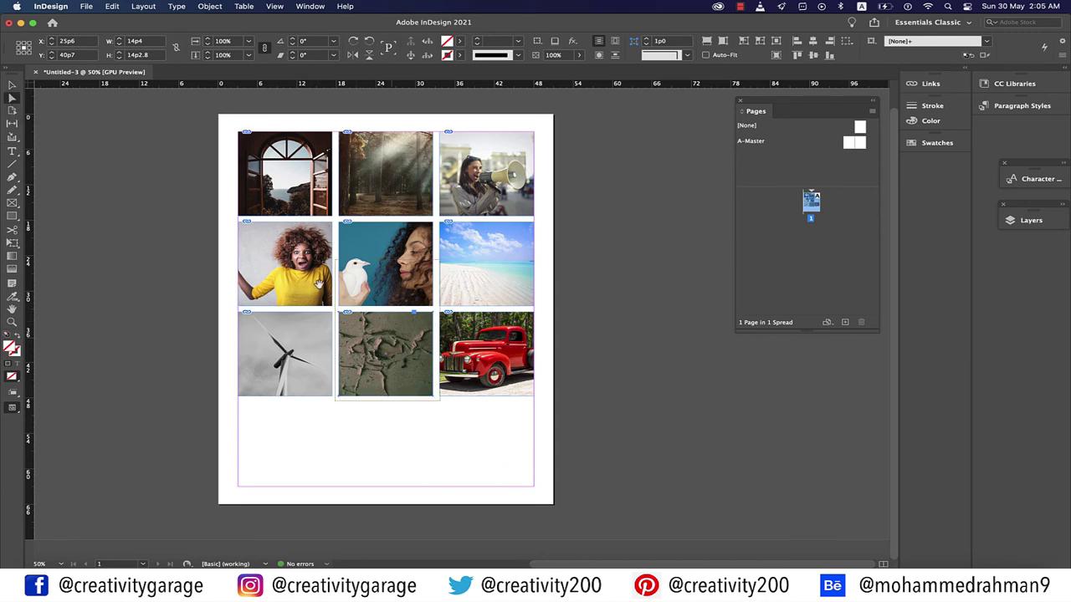
click(400, 333)
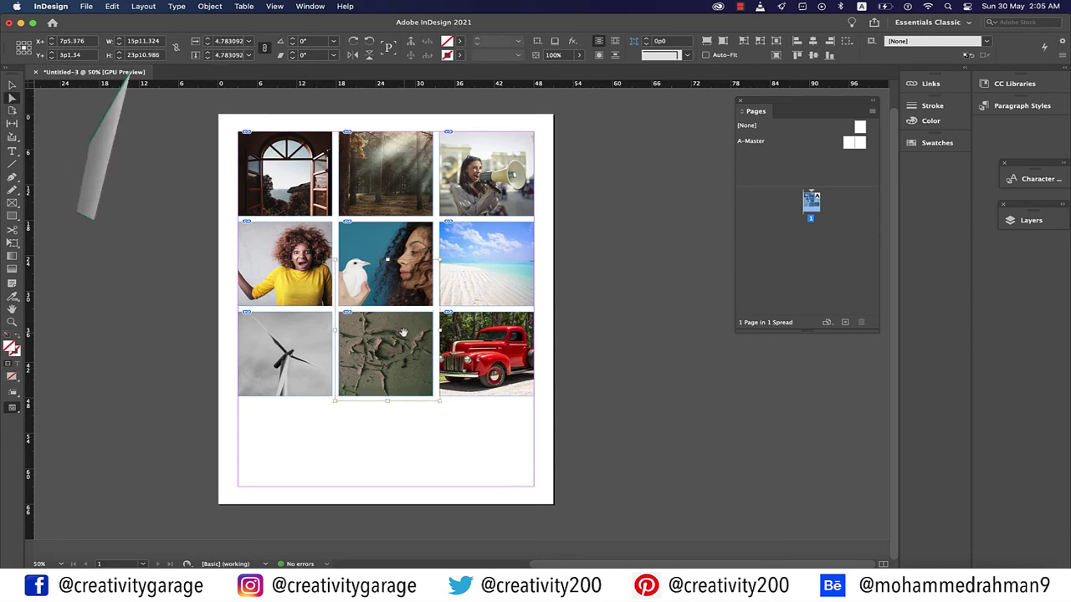
key(BackSpace)
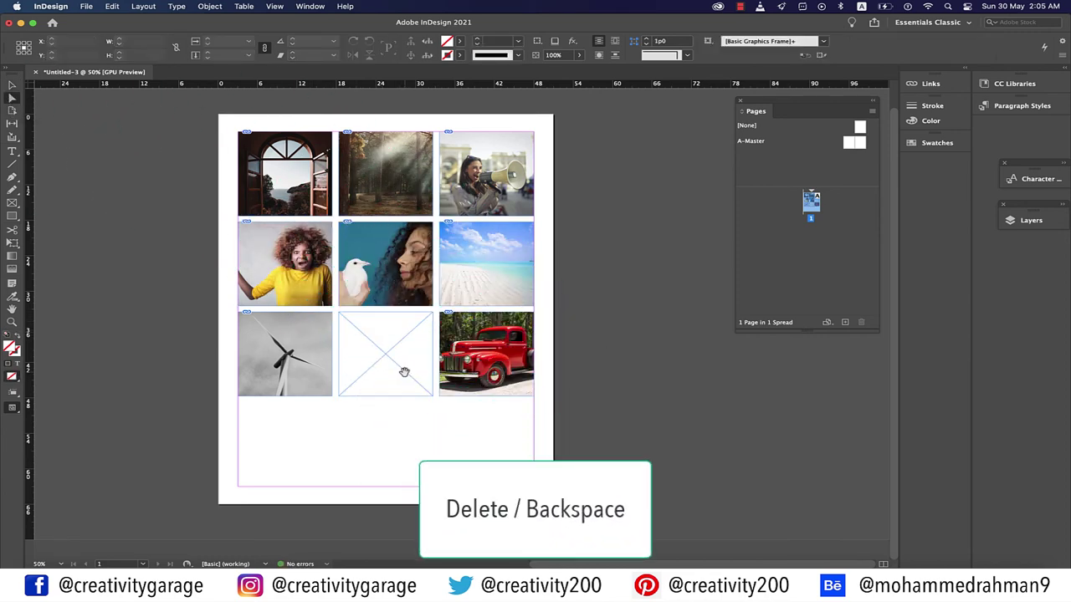
click(12, 85)
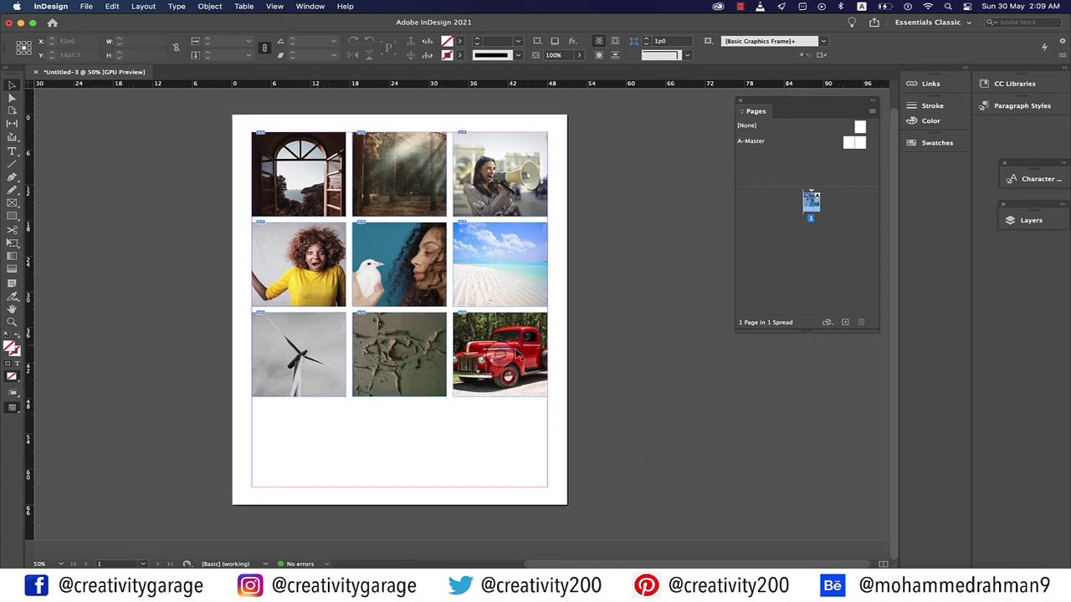
Step: Move the red-truck frame onto the right pasteboard, zoom to 100%, and re-centre the truck
click(512, 342)
drag(512, 342, 623, 341)
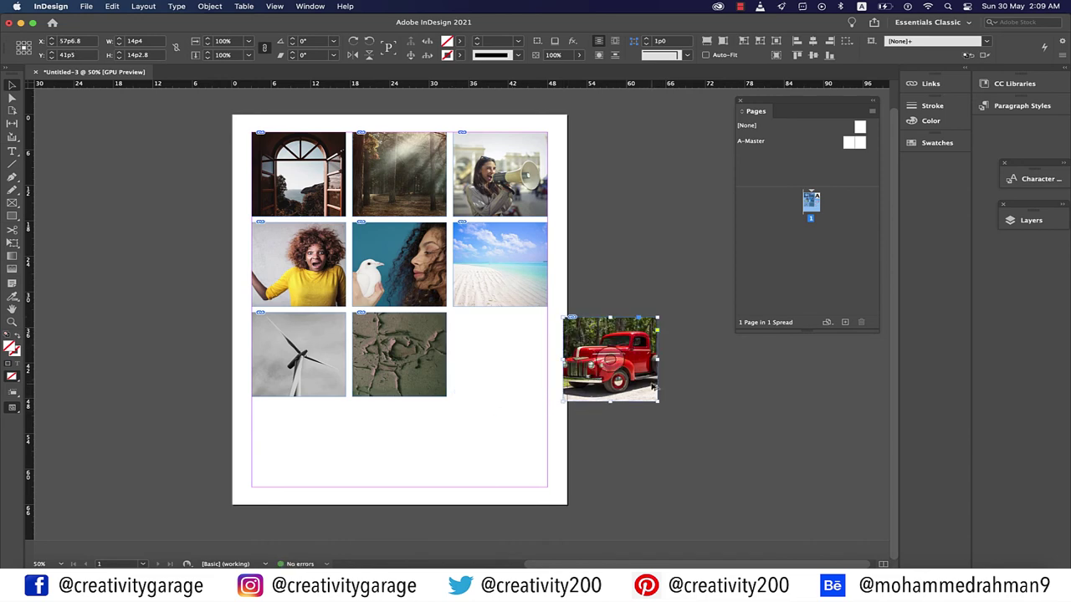
key(super+equal)
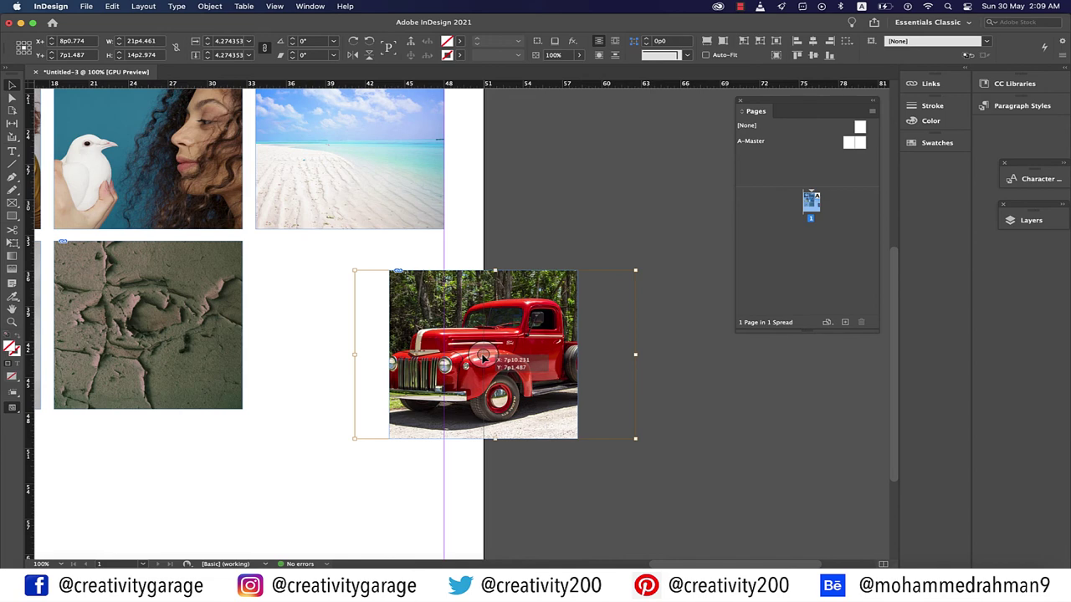
mouse_move(483, 358)
mouse_down()
mouse_move(470, 357)
mouse_move(504, 357)
mouse_up()
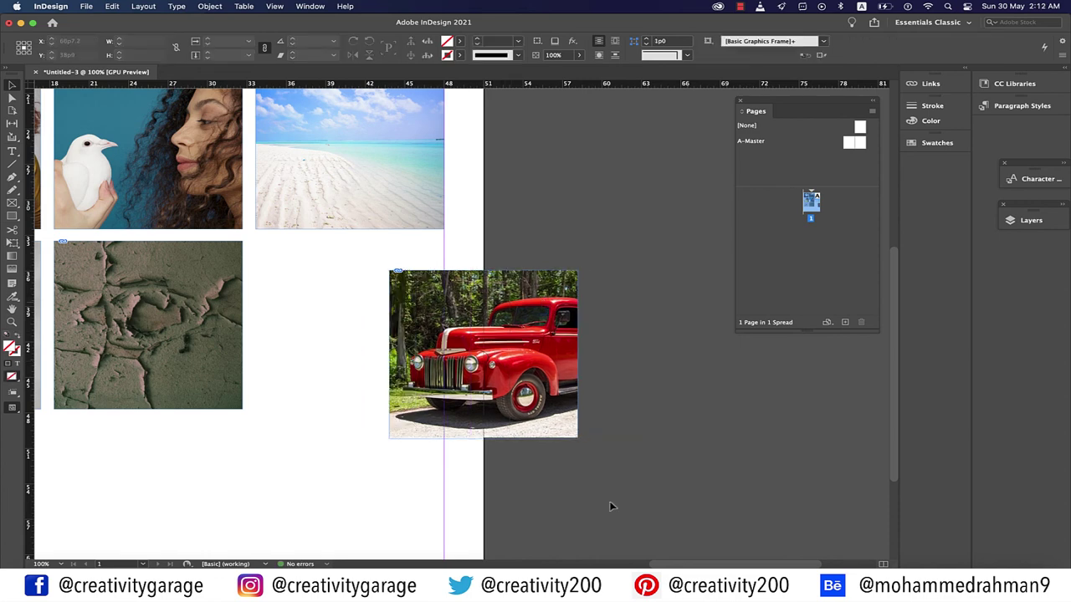
Step: Give the truck frame a 5 pt stroke in the C=100 M=90 Y=10 K=0 swatch
click(529, 281)
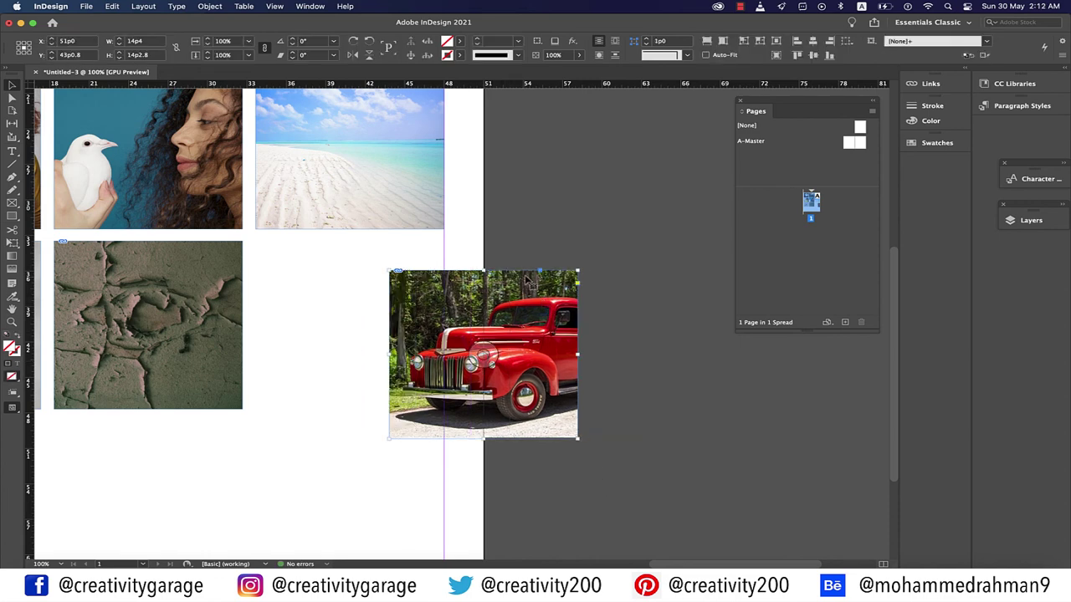
click(458, 54)
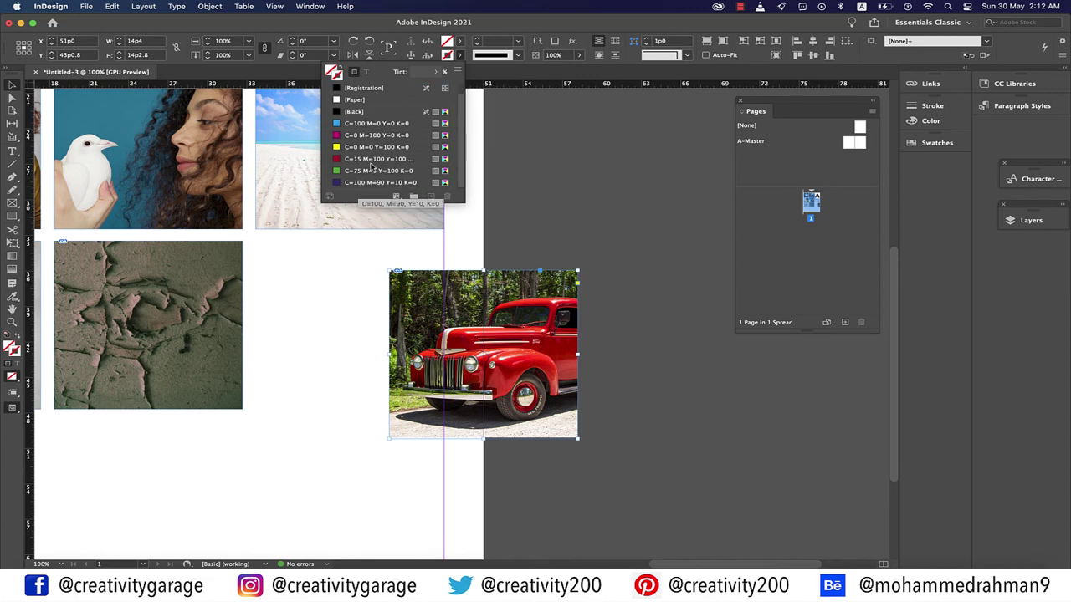
click(517, 41)
click(518, 41)
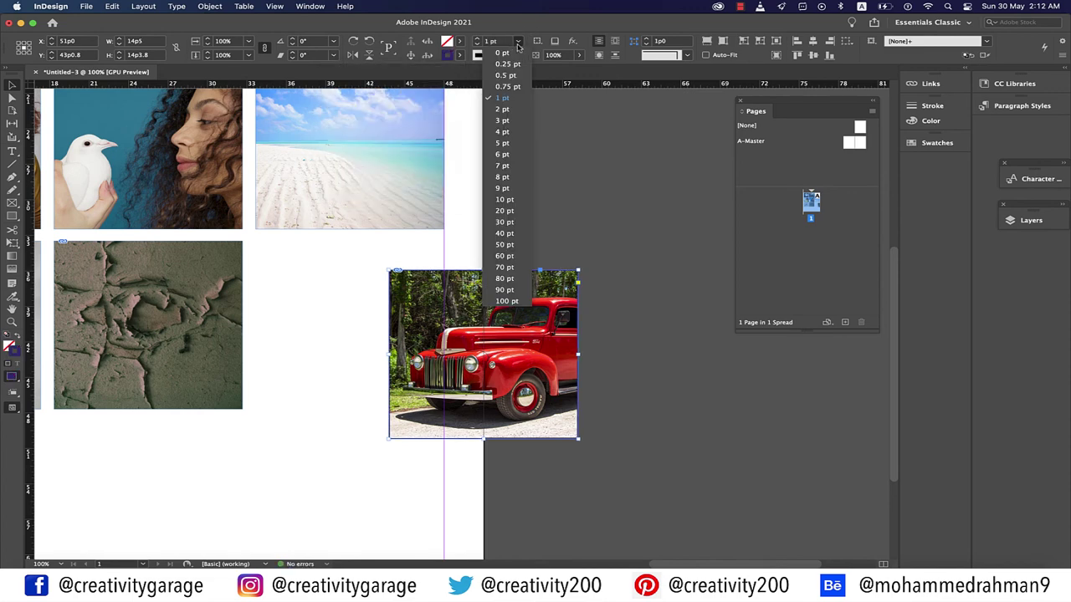
click(504, 144)
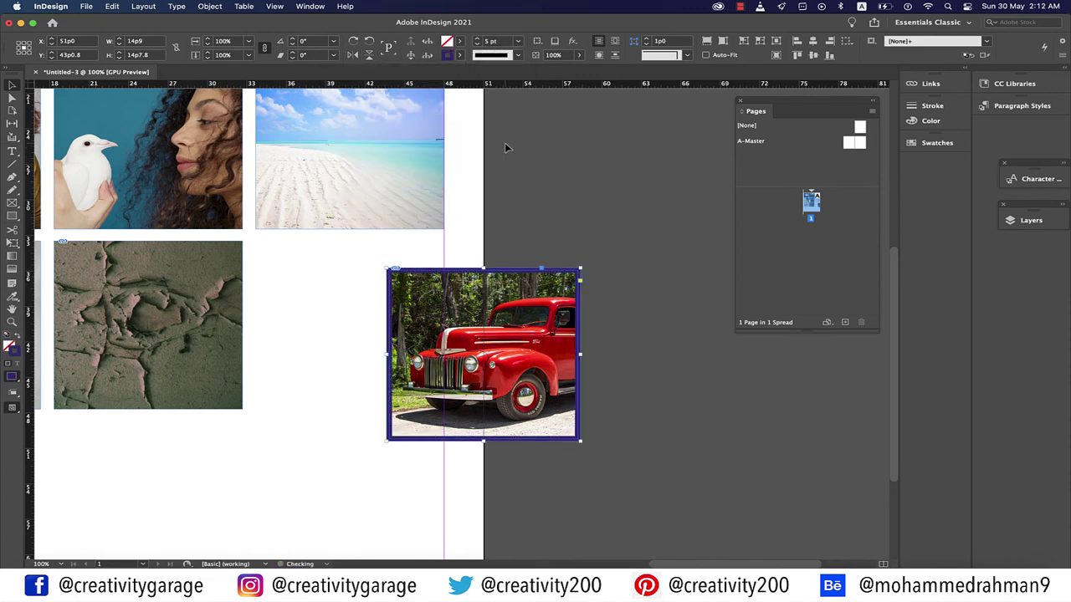
click(648, 327)
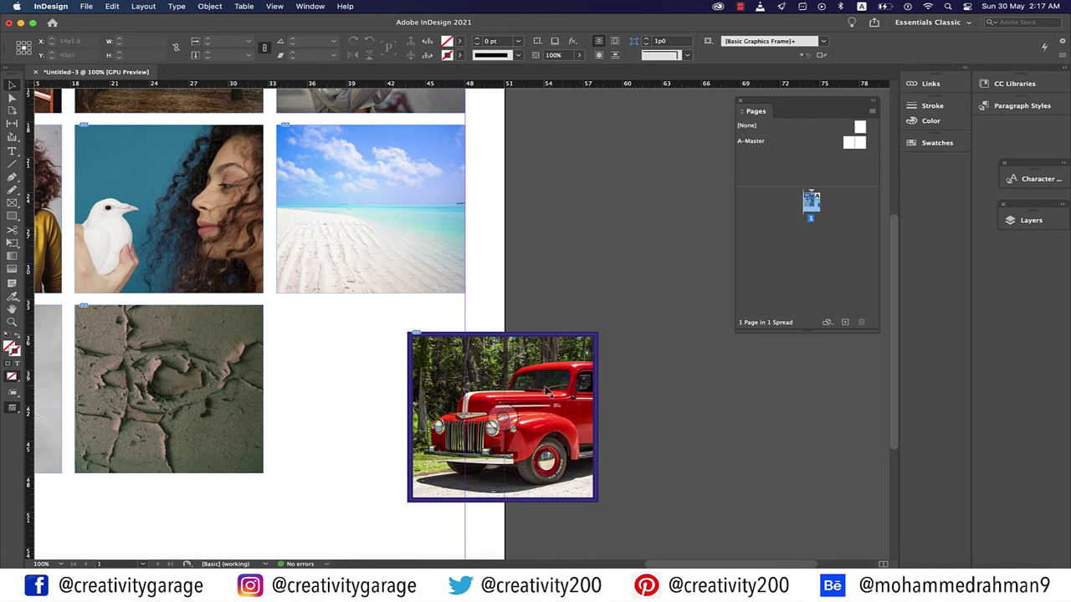
Step: Cut the blue-bordered truck frame to the clipboard
click(548, 390)
click(111, 6)
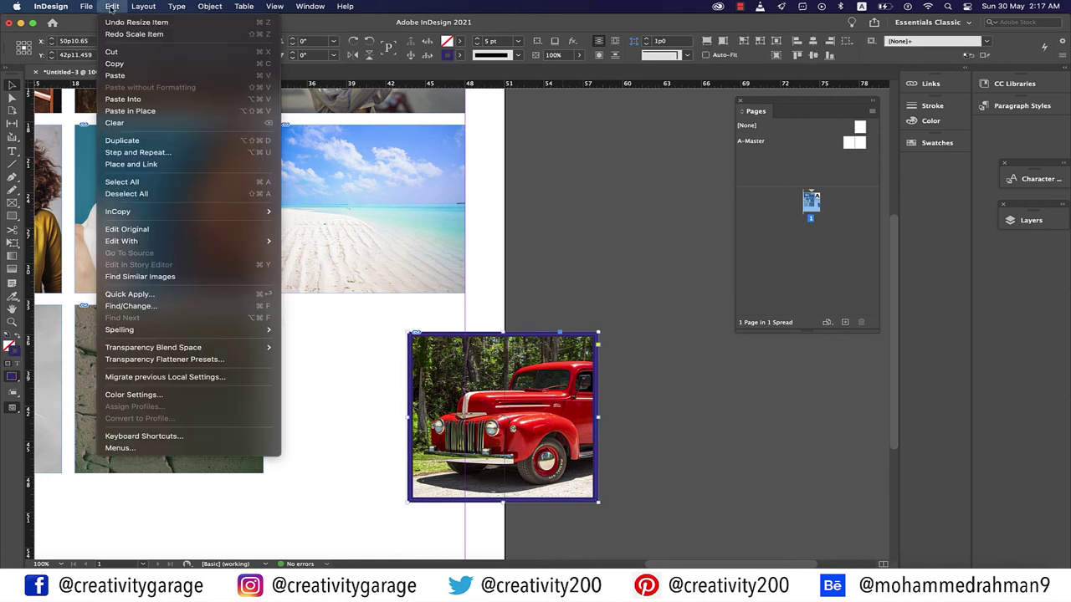
click(122, 51)
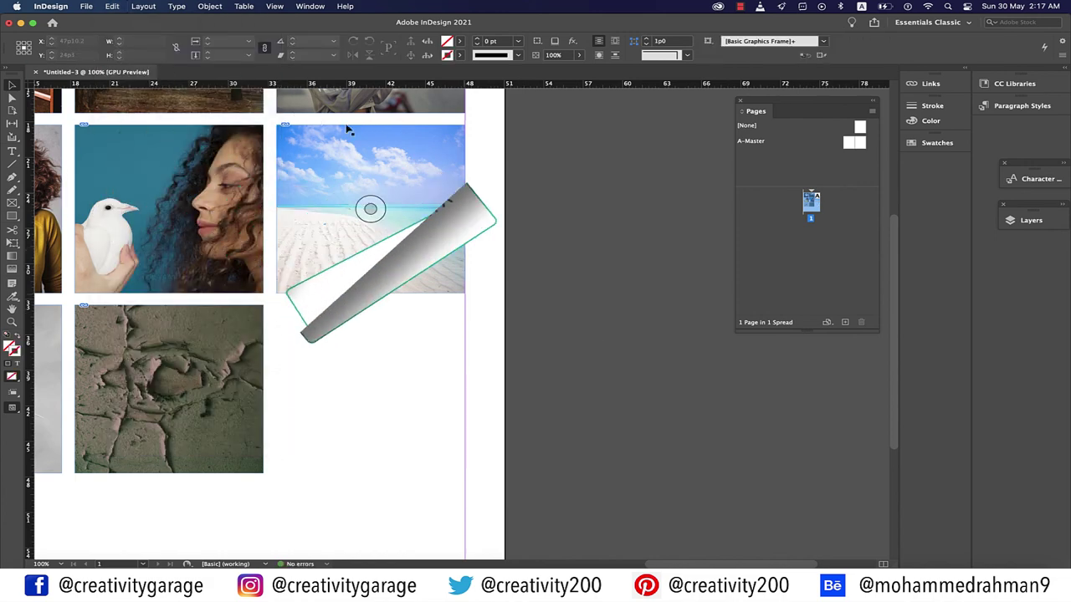
Step: Paste the truck into the beach photo's frame with Edit > Paste Into
click(429, 157)
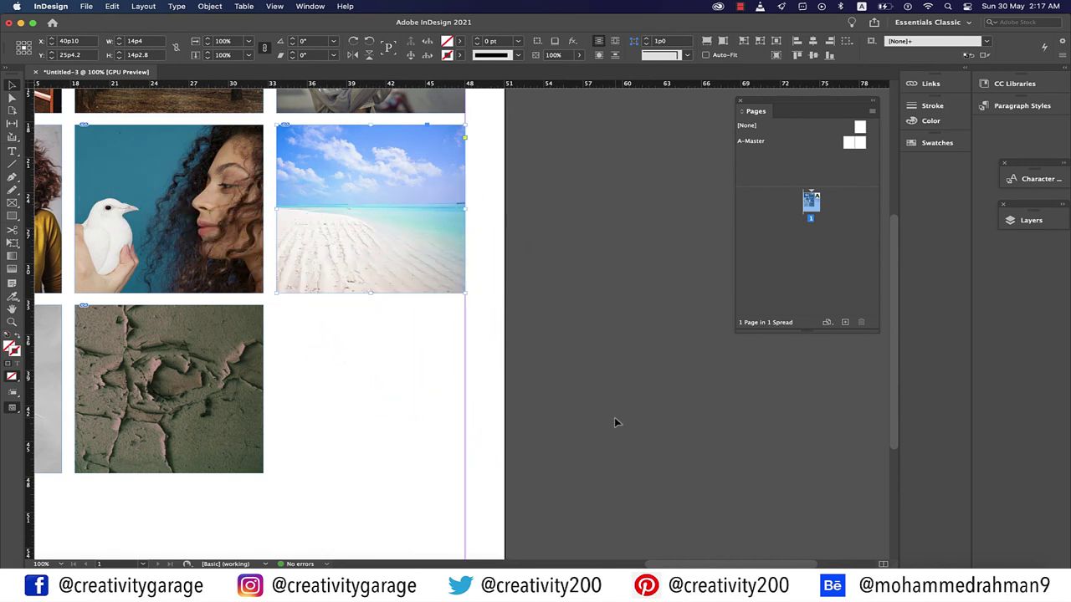
key(super+v)
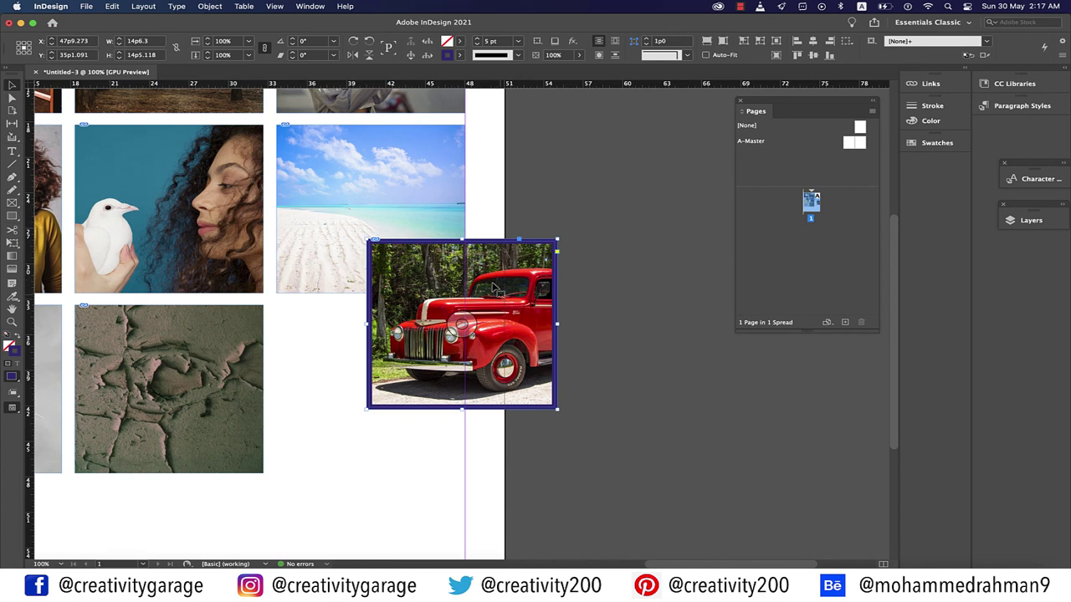
key(super+z)
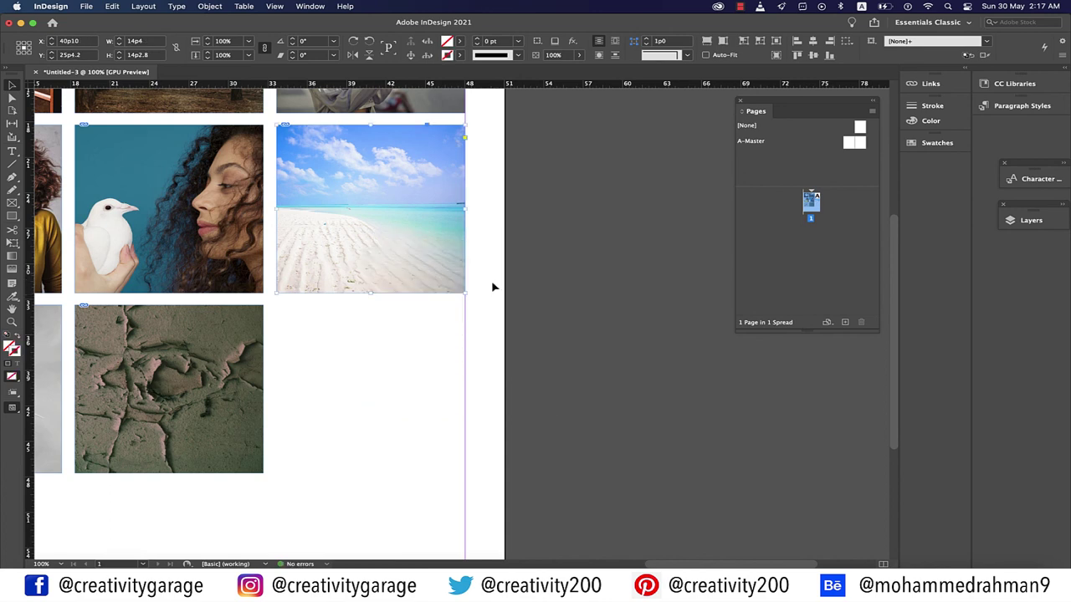
click(112, 7)
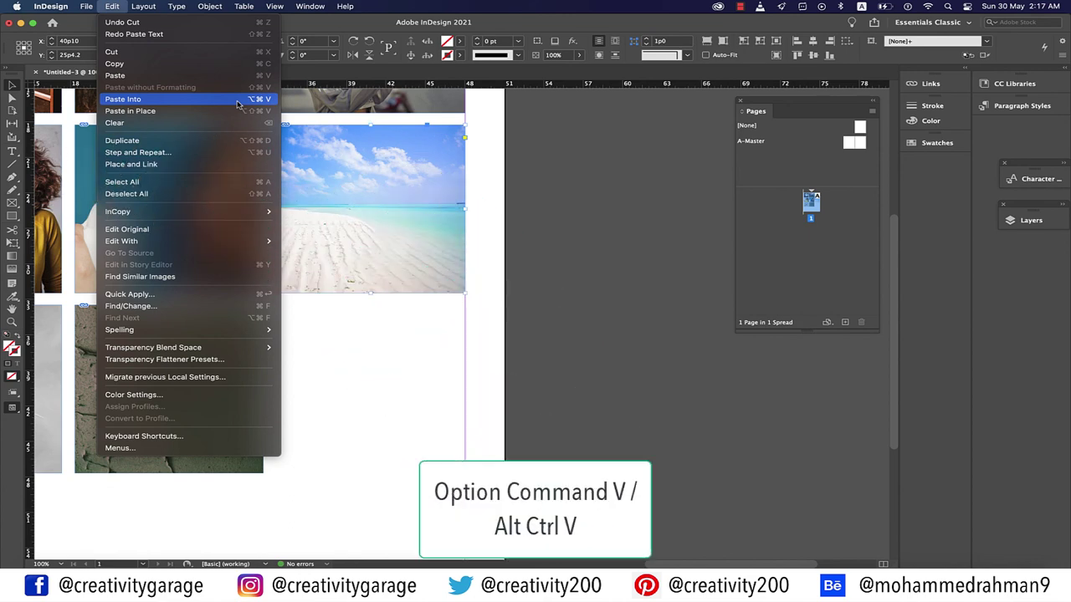
click(180, 102)
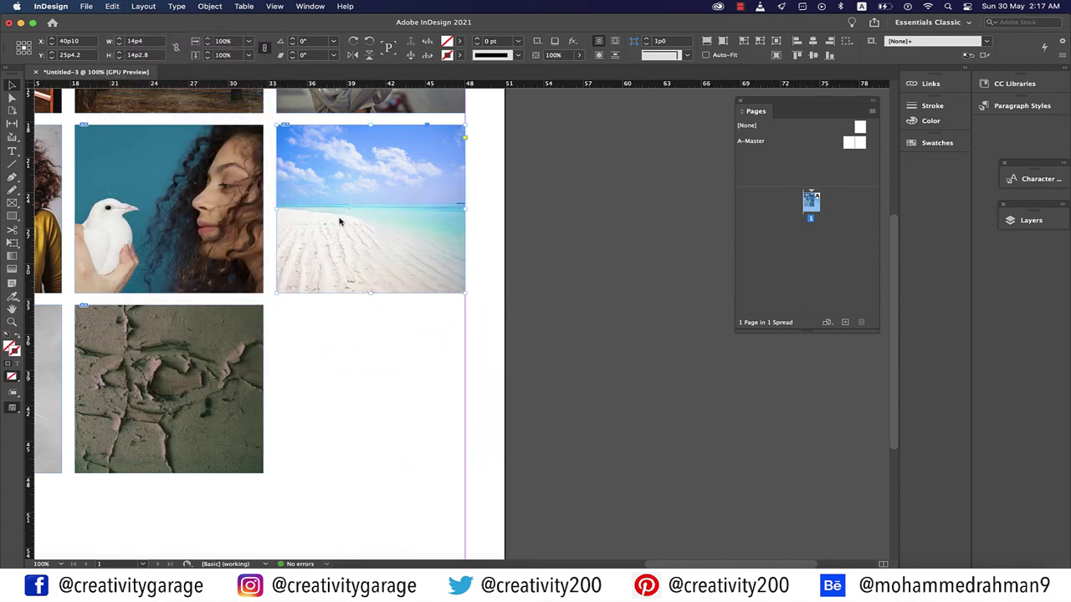
key(super+z)
click(376, 216)
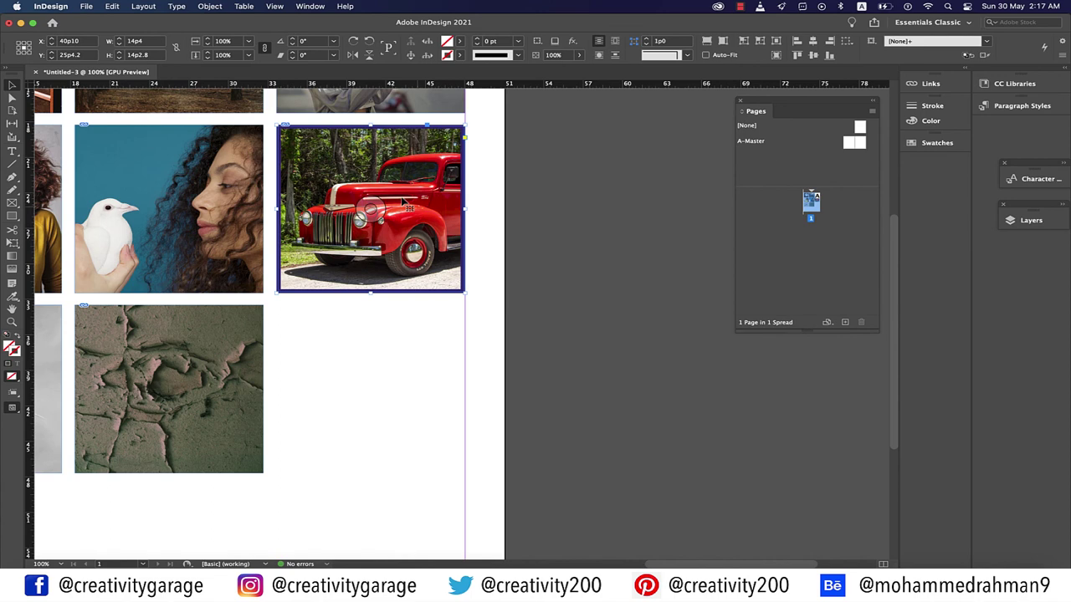
click(552, 221)
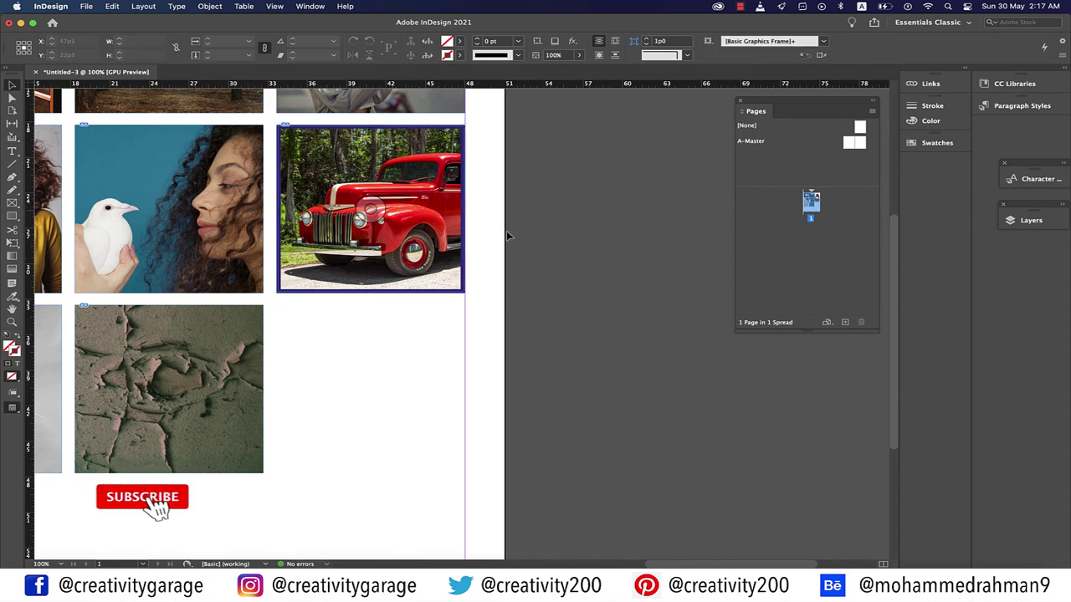